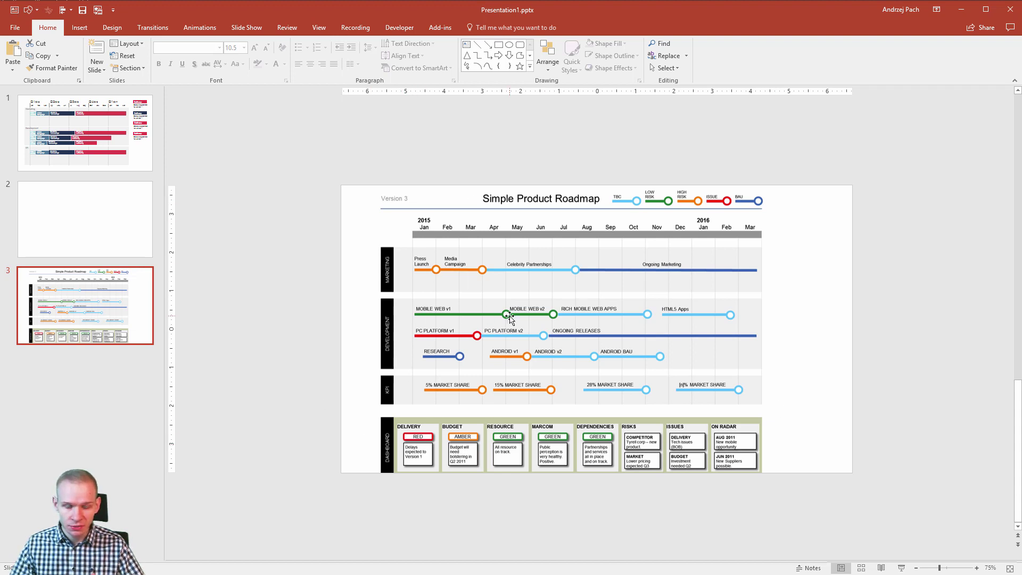
Compare the quarterly roadmap on slide 1 with the Simple Product Roadmap on slide 3.
{"action": "left_click", "coordinate": [90, 137]}
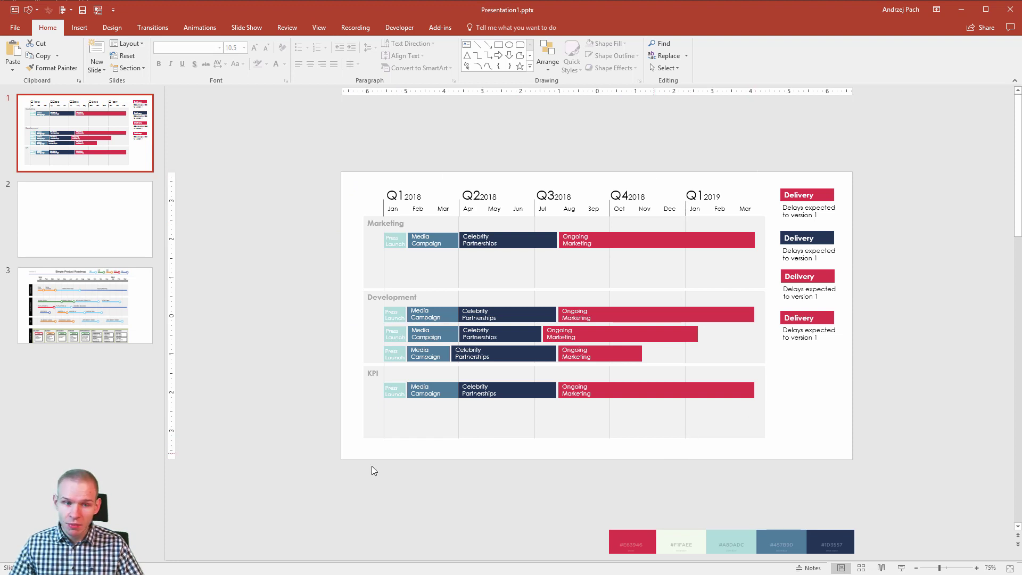
{"action": "left_click", "coordinate": [130, 333]}
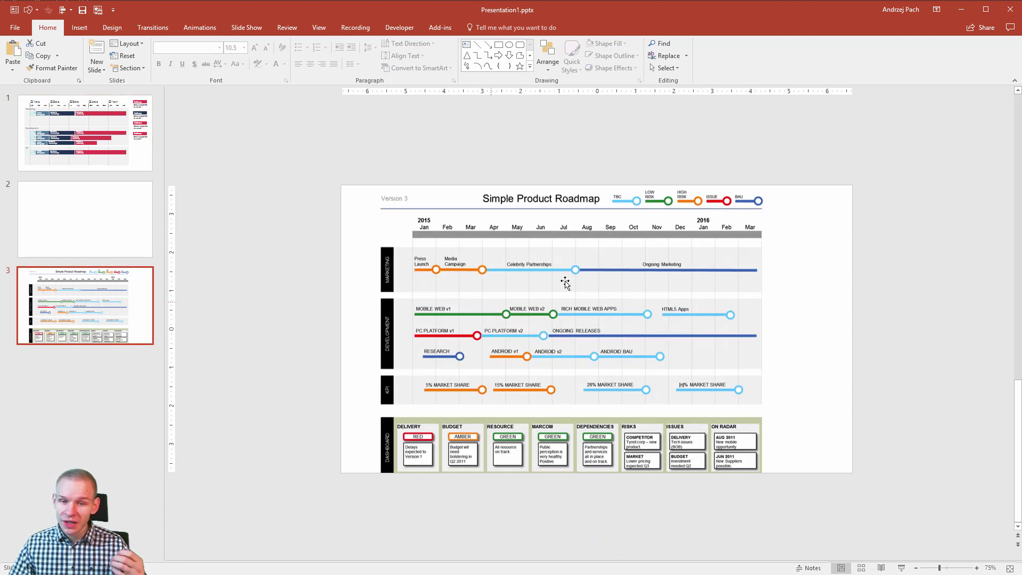
{"action": "left_click", "coordinate": [108, 152]}
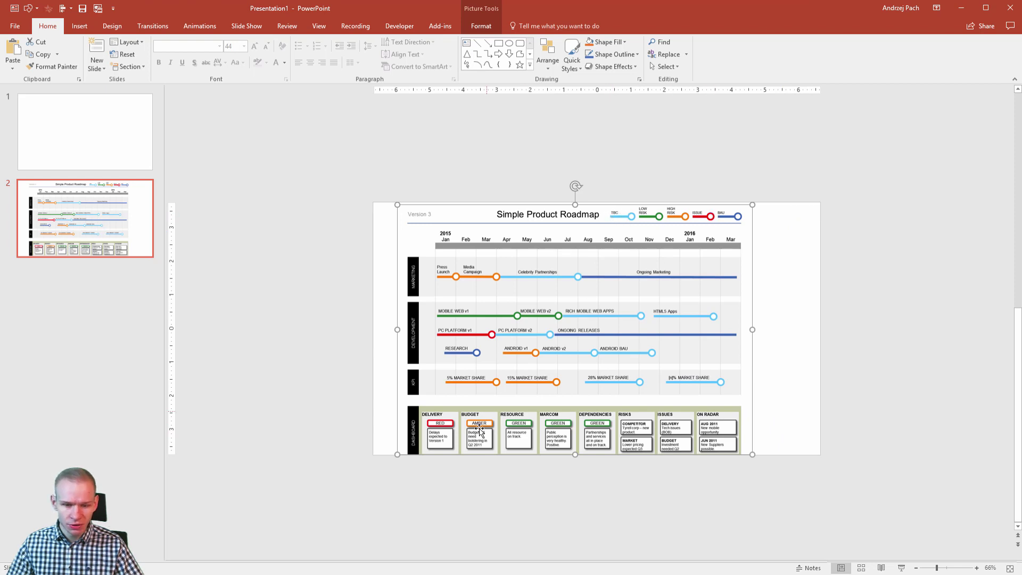
{"action": "scroll", "coordinate": [411, 438], "scroll_direction": "up", "scroll_amount": 4}
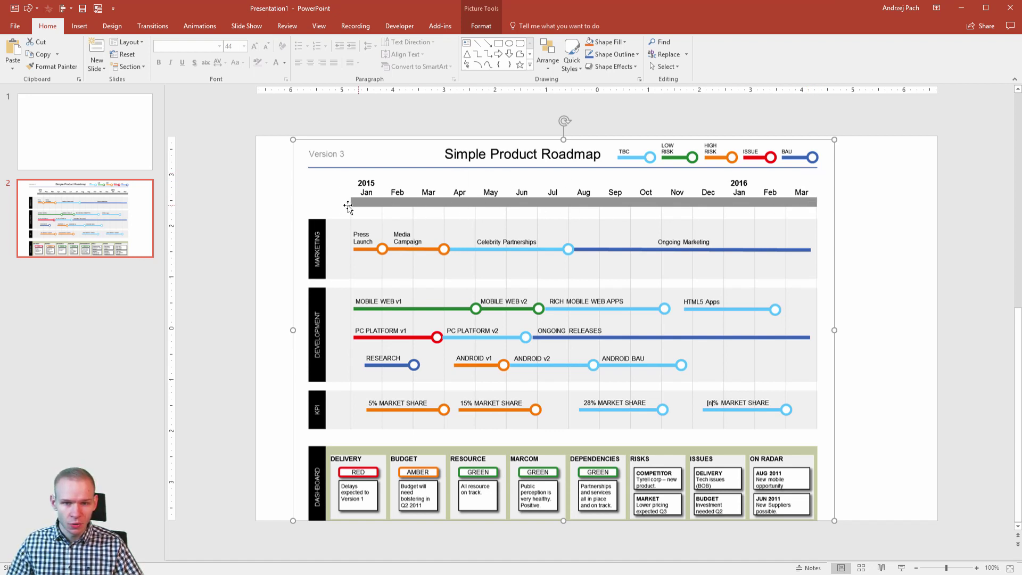
{"action": "scroll", "coordinate": [466, 238], "scroll_direction": "down", "scroll_amount": 3}
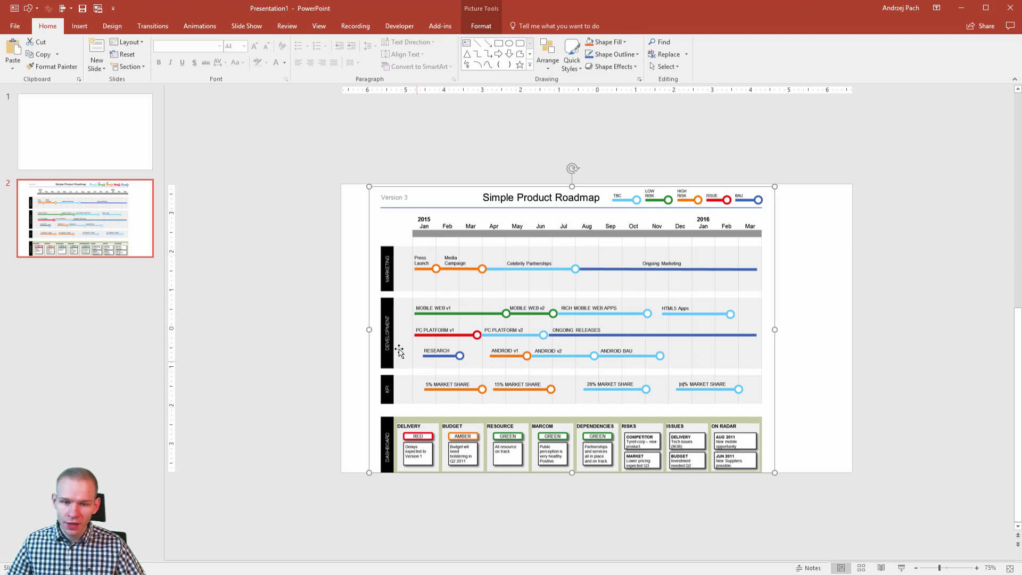
Draw a wide rectangle across the blank first slide.
{"action": "left_click", "coordinate": [68, 139]}
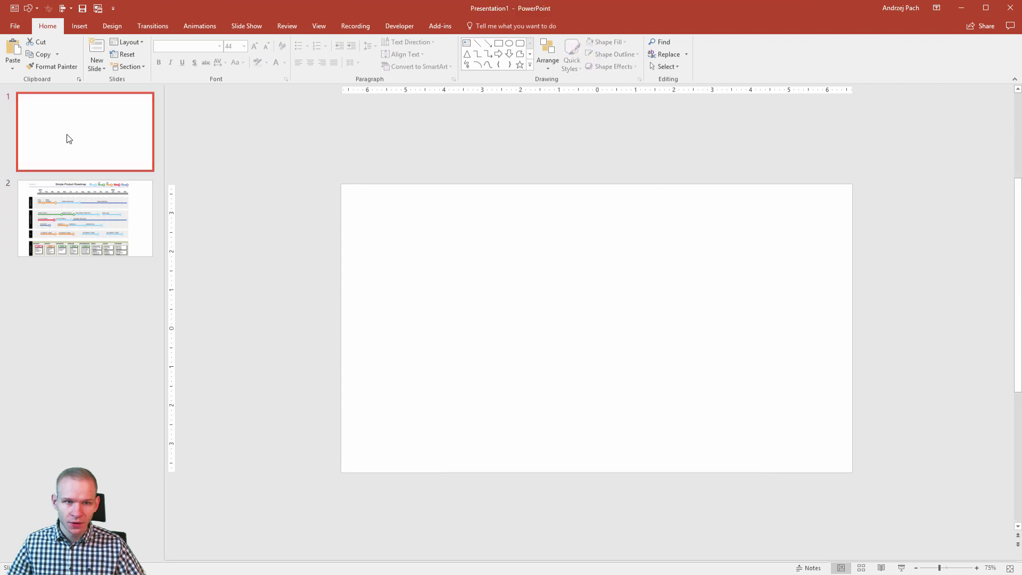
{"action": "left_click", "coordinate": [80, 26]}
{"action": "left_click", "coordinate": [182, 58]}
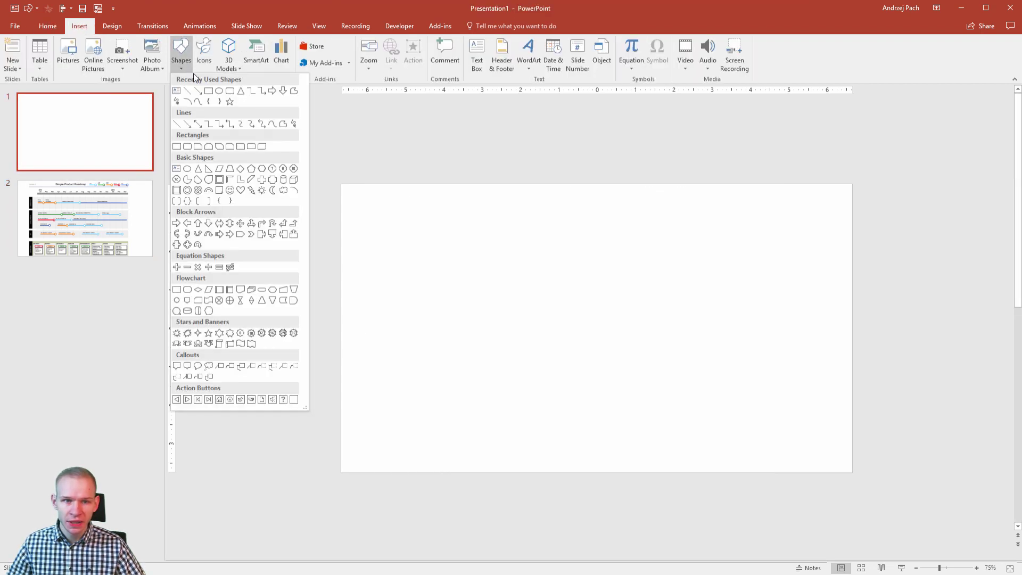
{"action": "left_click", "coordinate": [207, 91]}
{"action": "mouse_move", "coordinate": [395, 257]}
{"action": "left_mouse_down"}
{"action": "mouse_move", "coordinate": [697, 334]}
{"action": "mouse_move", "coordinate": [784, 347]}
{"action": "mouse_move", "coordinate": [797, 329]}
{"action": "left_mouse_up"}
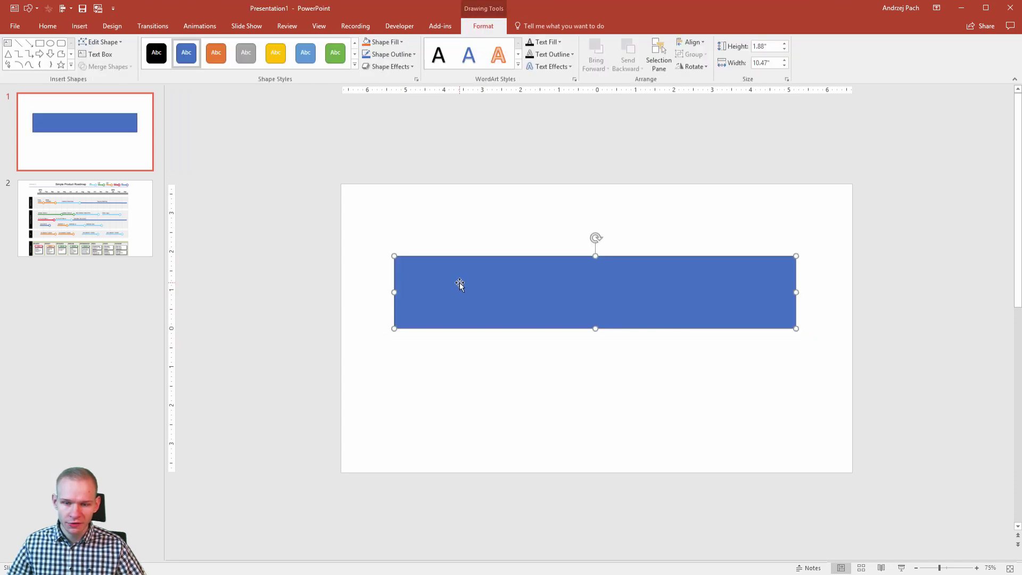
Duplicate it into three equal stacked bands and shift the group up and left.
{"action": "key", "text": "ctrl+c"}
{"action": "key", "text": "ctrl+v"}
{"action": "left_click_drag", "start_coordinate": [460, 346], "coordinate": [436, 437]}
{"action": "key", "text": "Down"}
{"action": "key", "text": "ctrl+v"}
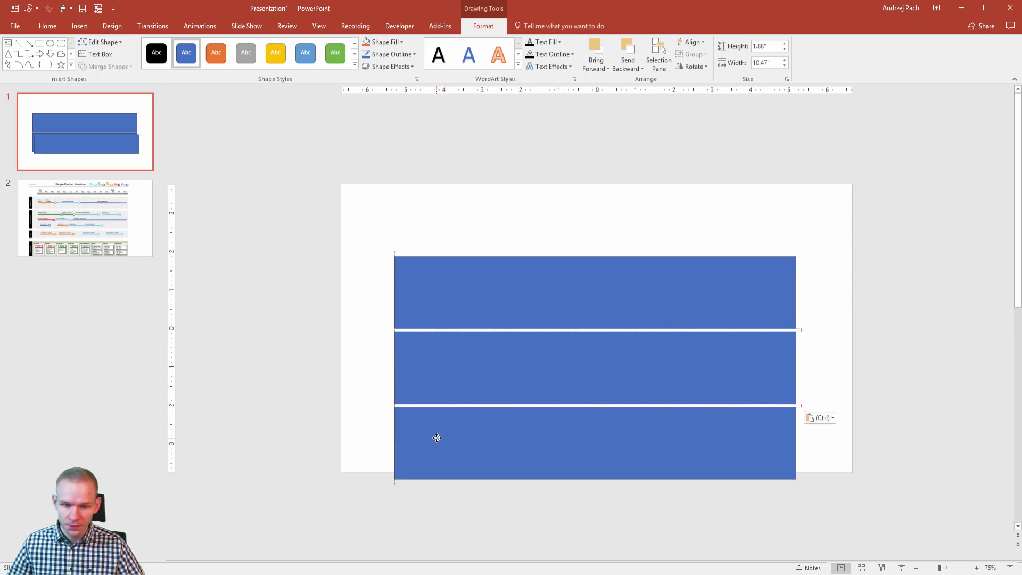
{"action": "left_click", "coordinate": [435, 368], "text": "shift"}
{"action": "left_click", "coordinate": [440, 297], "text": "shift"}
{"action": "left_click_drag", "start_coordinate": [440, 297], "coordinate": [412, 276]}
{"action": "scroll", "coordinate": [426, 271], "scroll_direction": "down", "scroll_amount": 2}
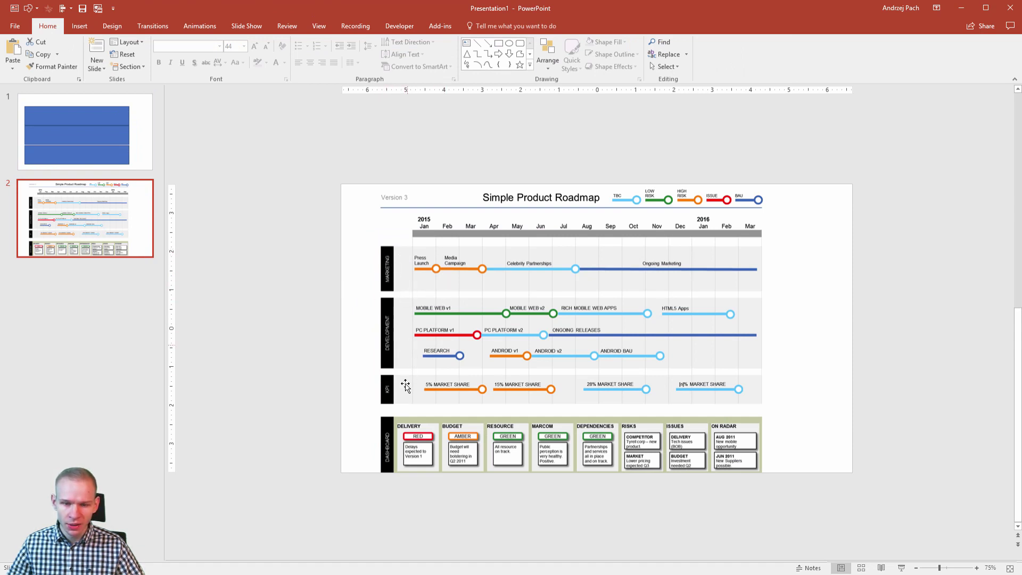
{"action": "scroll", "coordinate": [406, 387], "scroll_direction": "up", "scroll_amount": 2}
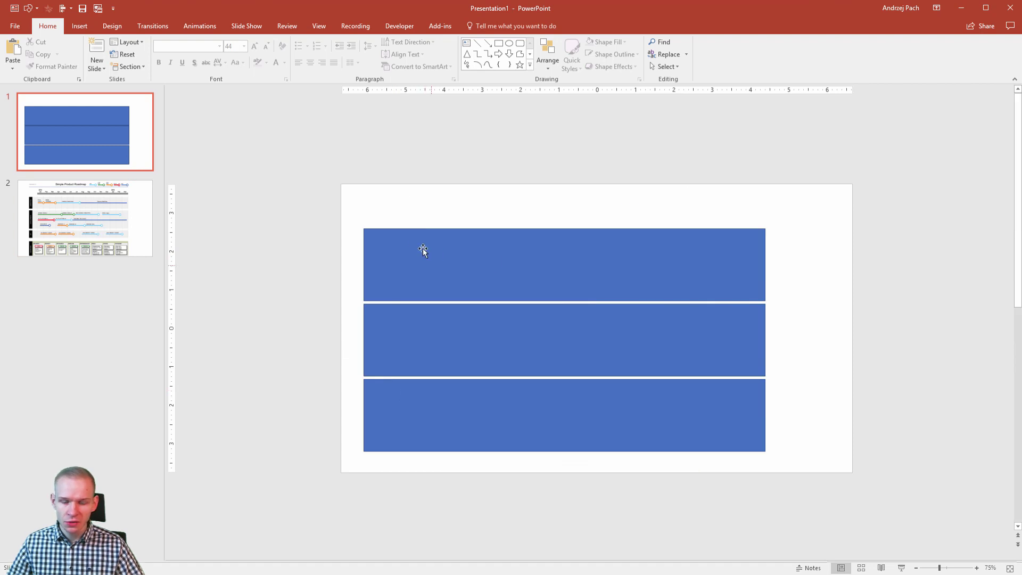
Fill all three stacked rectangles with light grey.
{"action": "left_click", "coordinate": [426, 263]}
{"action": "left_click", "coordinate": [432, 341], "text": "shift"}
{"action": "left_click", "coordinate": [437, 415], "text": "shift"}
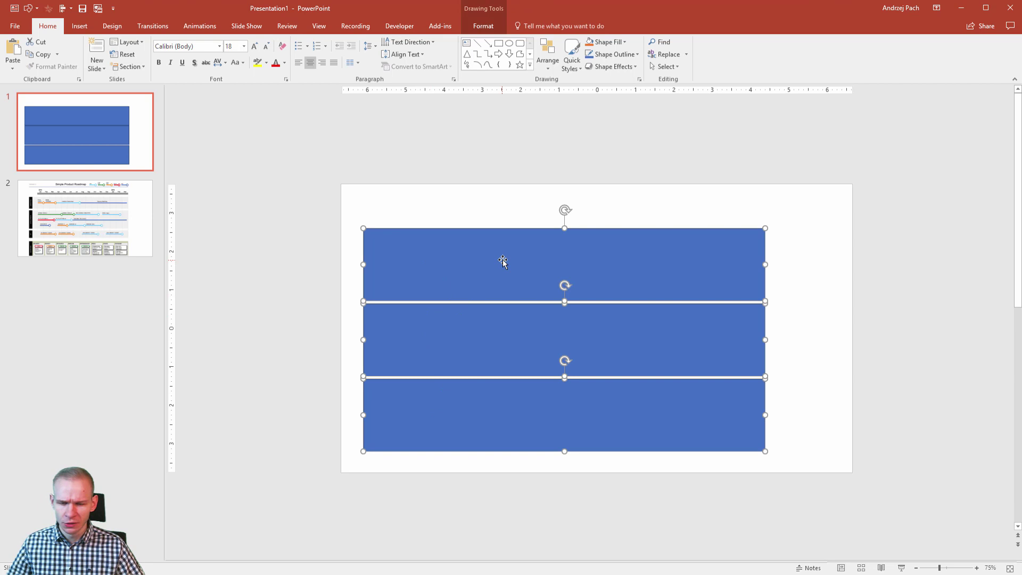
{"action": "left_click", "coordinate": [482, 26]}
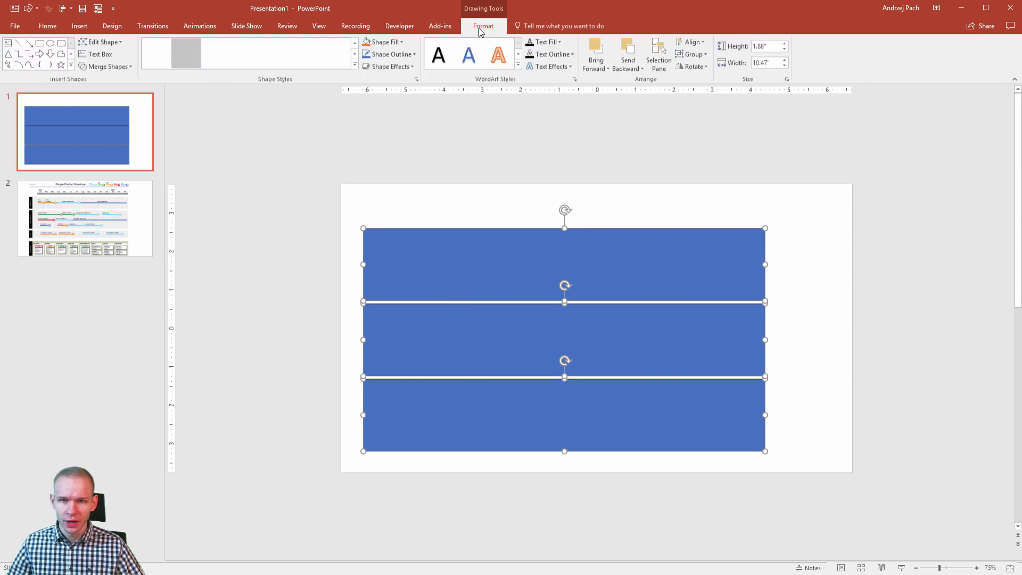
{"action": "left_click", "coordinate": [387, 42]}
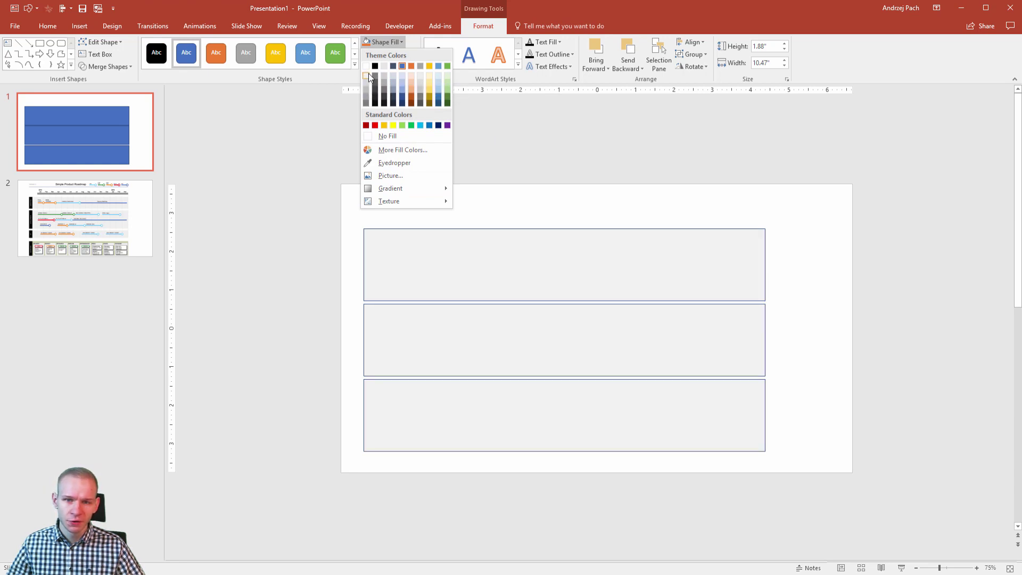
{"action": "left_click", "coordinate": [369, 73]}
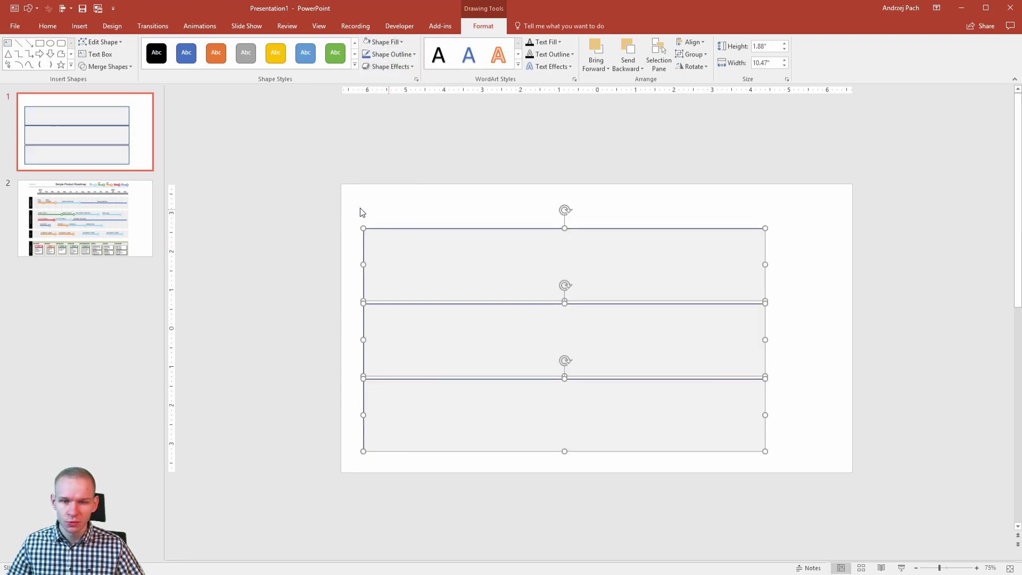
Remove the outlines from the three grey rectangles.
{"action": "left_click", "coordinate": [414, 53]}
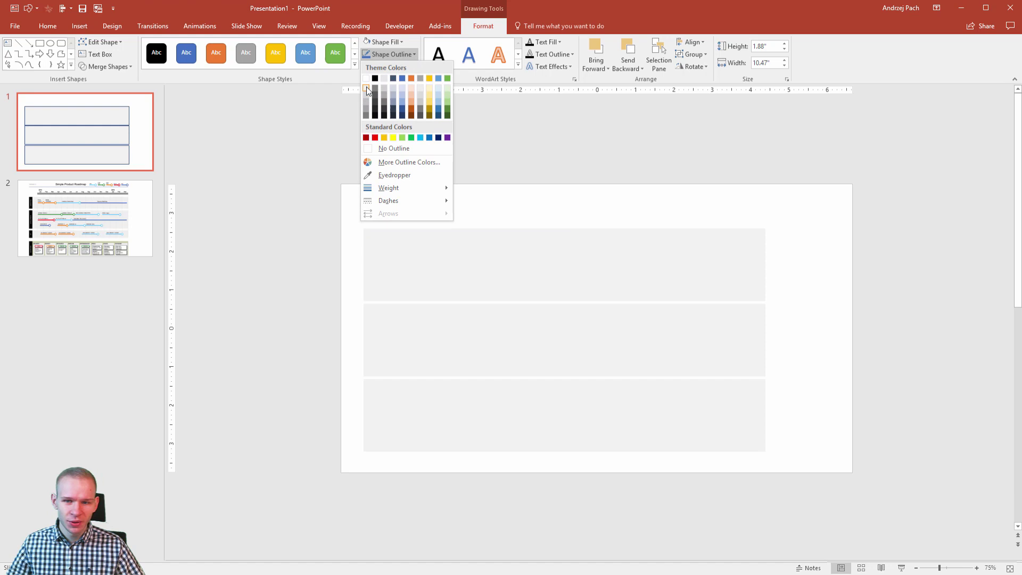
{"action": "left_click", "coordinate": [393, 148]}
{"action": "left_click", "coordinate": [388, 210]}
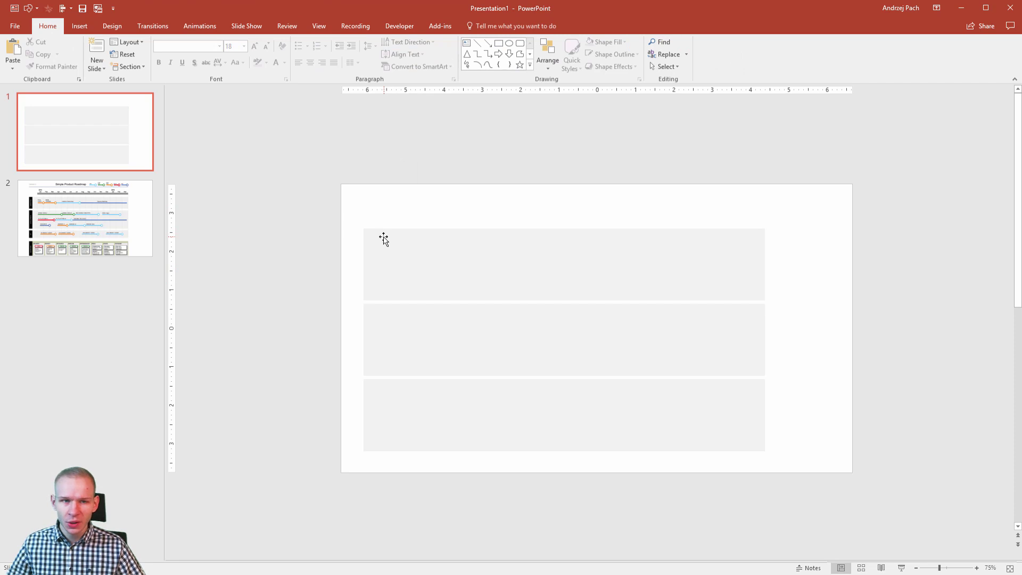
Draw a label text box in the top lane's corner, check slide 2, then return.
{"action": "left_click", "coordinate": [85, 29]}
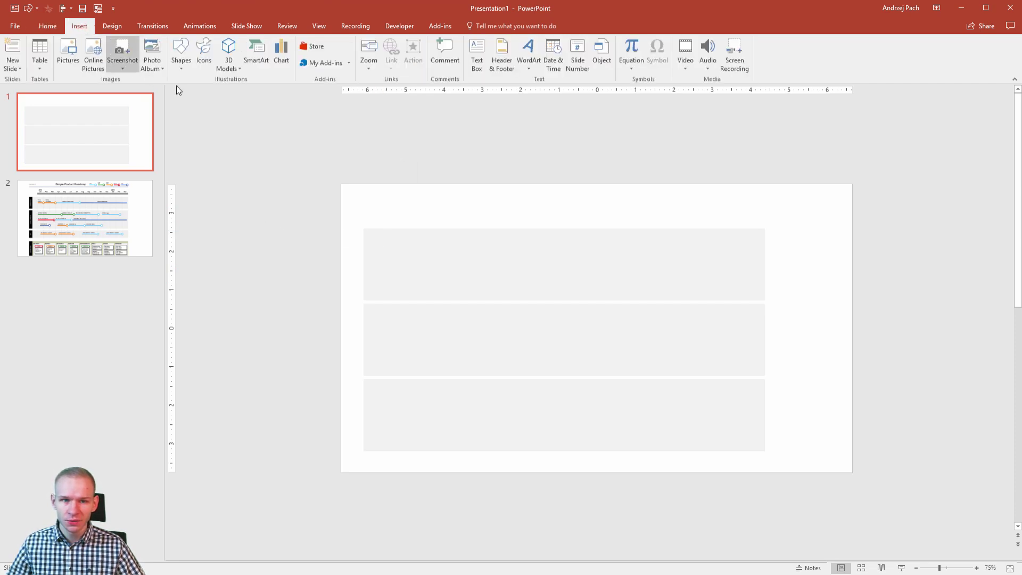
{"action": "left_click", "coordinate": [477, 53]}
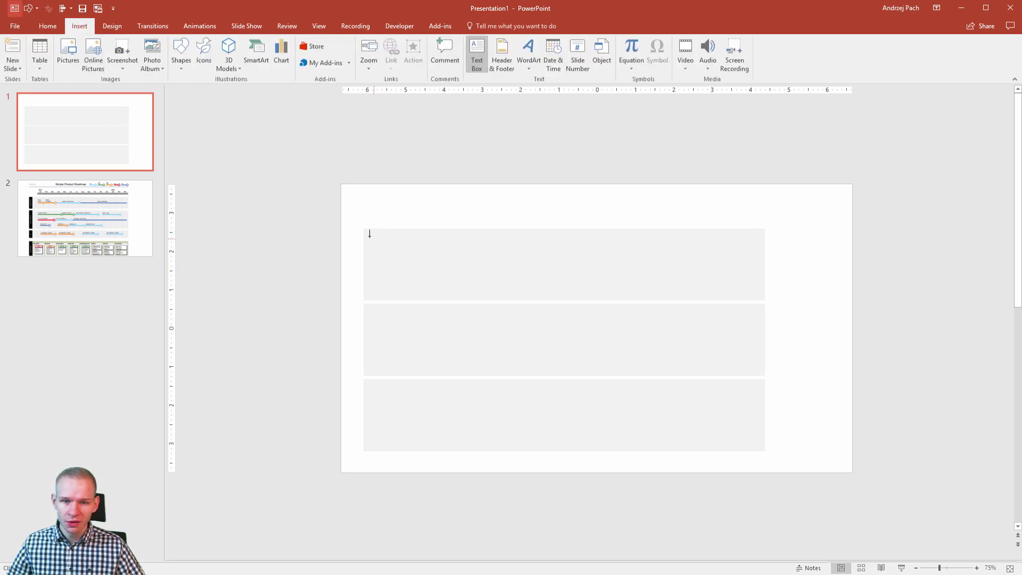
{"action": "left_click_drag", "start_coordinate": [367, 230], "coordinate": [477, 246]}
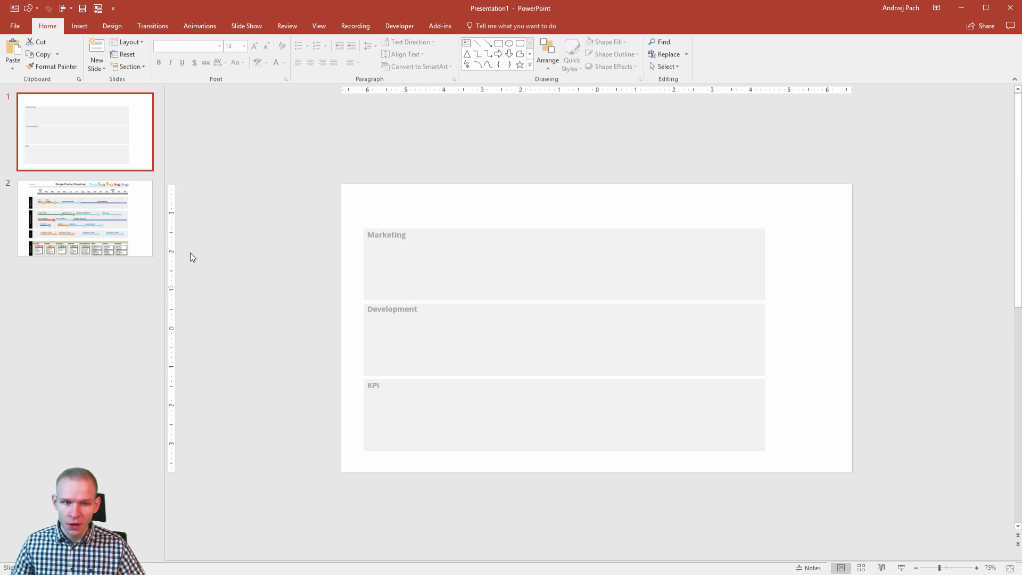
{"action": "key", "text": "Down"}
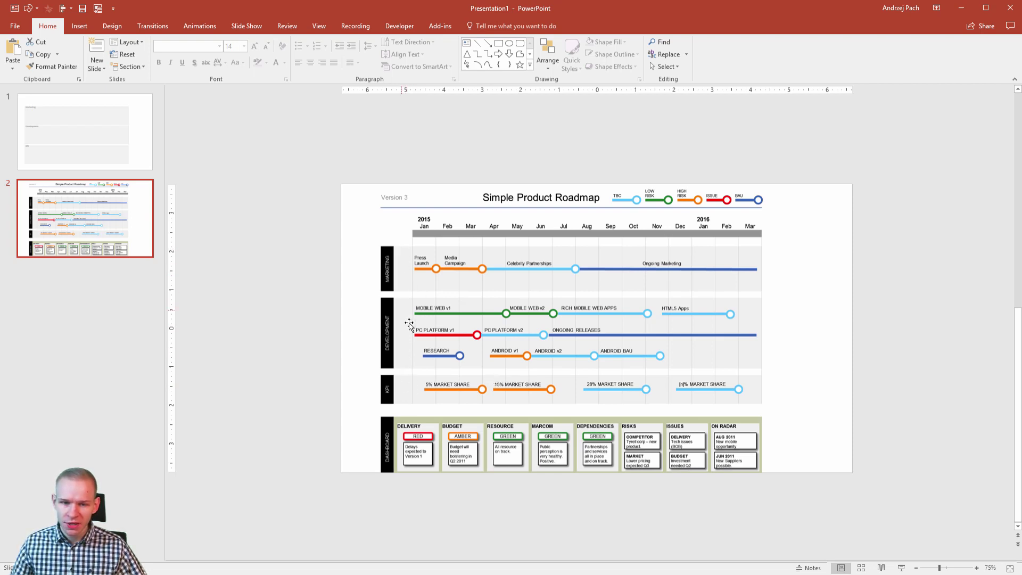
{"action": "left_click", "coordinate": [56, 145]}
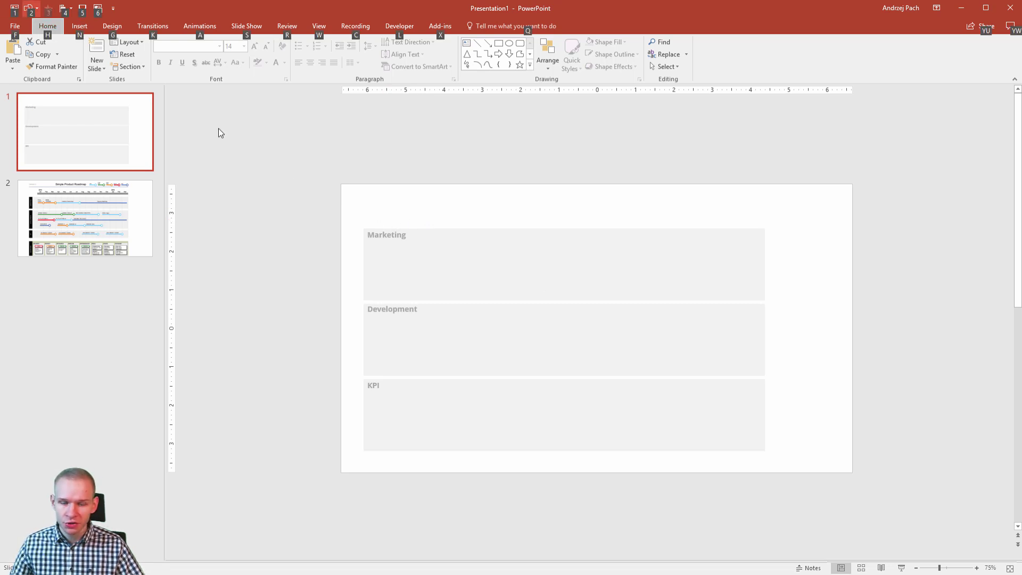
Draw a short vertical line above the Marketing label.
{"action": "key", "text": "alt+2"}
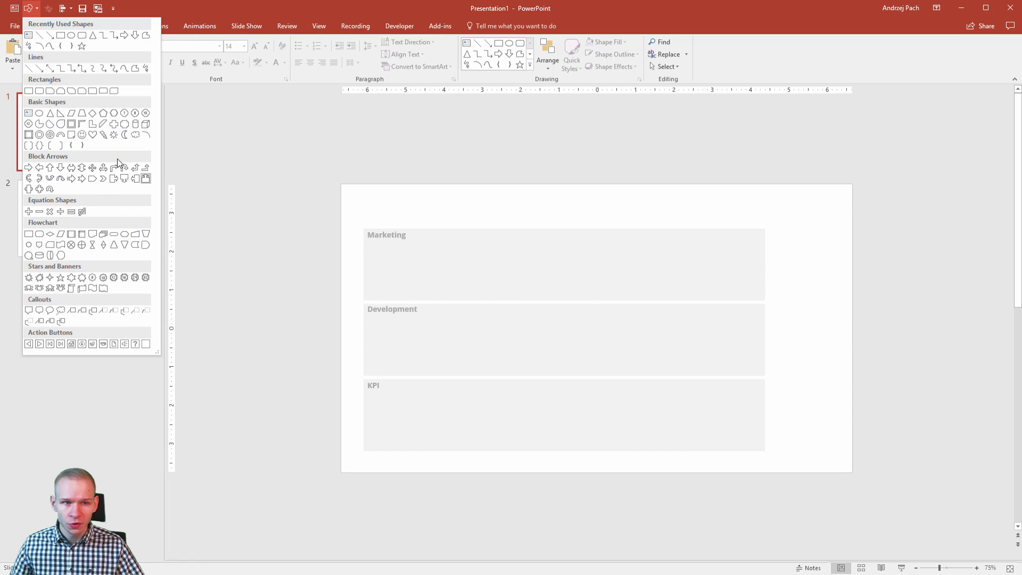
{"action": "left_click", "coordinate": [27, 70]}
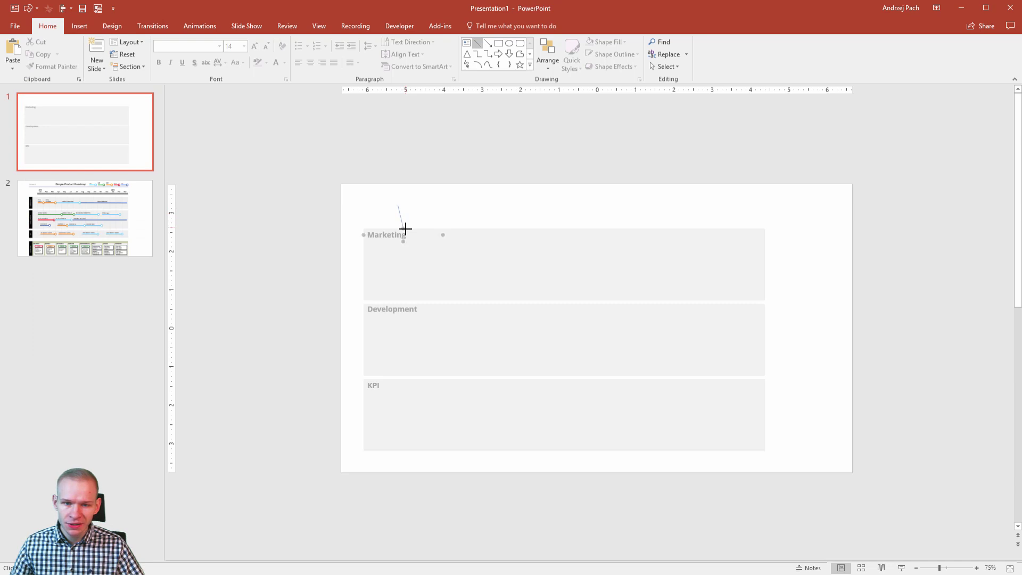
{"action": "left_click_drag", "start_coordinate": [397, 227], "coordinate": [398, 228]}
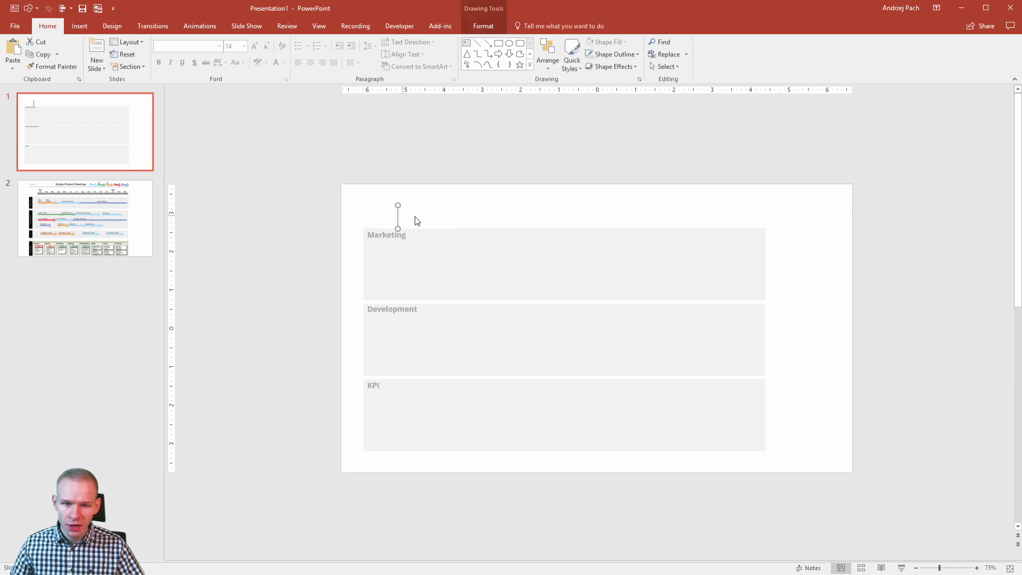
{"action": "left_click", "coordinate": [373, 223]}
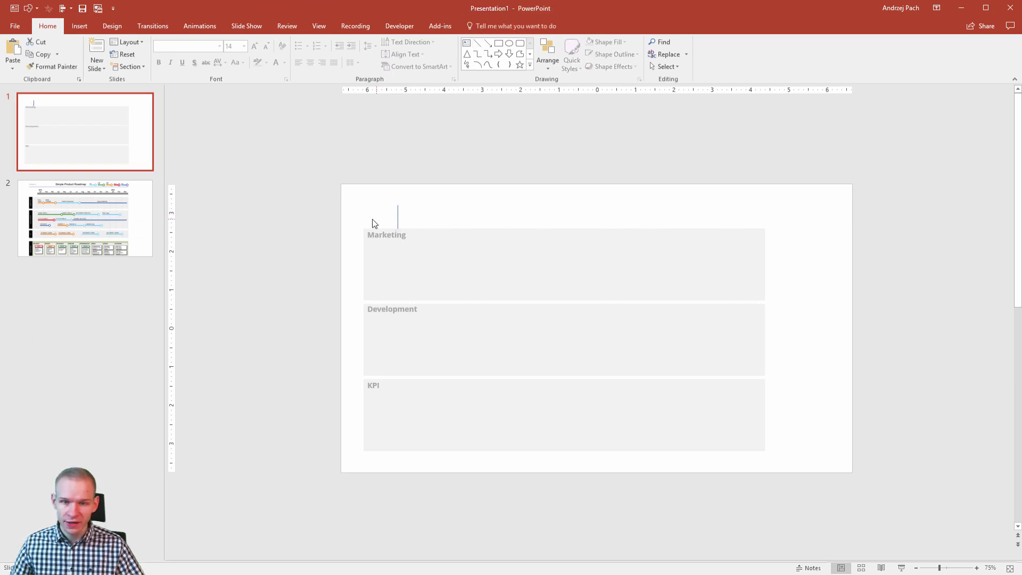
{"action": "scroll", "coordinate": [579, 222], "scroll_direction": "down", "scroll_amount": 1}
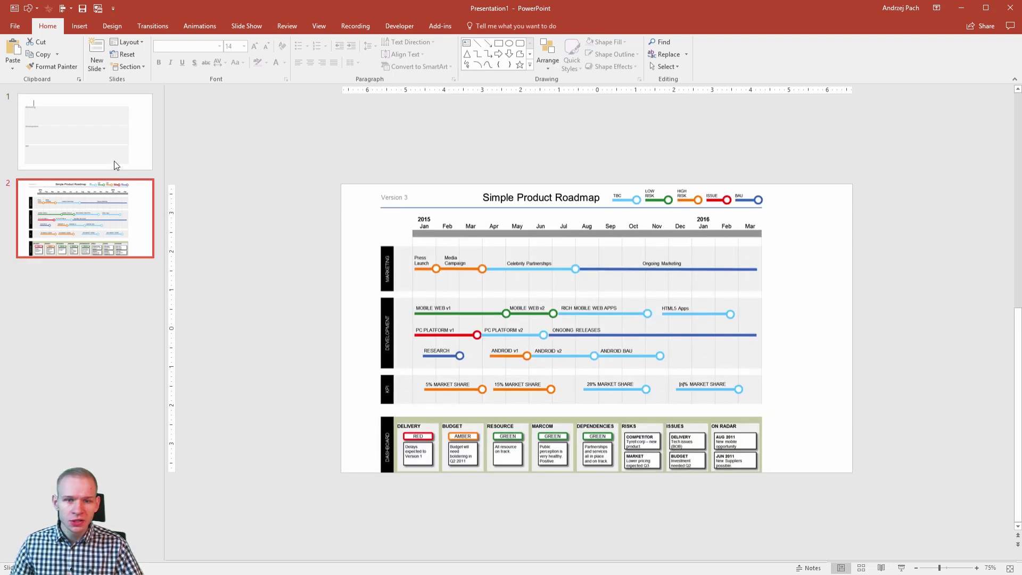
{"action": "left_click", "coordinate": [88, 146]}
Make the short divider line light grey, then scroll to the slide 2 reference.
{"action": "left_click", "coordinate": [397, 218]}
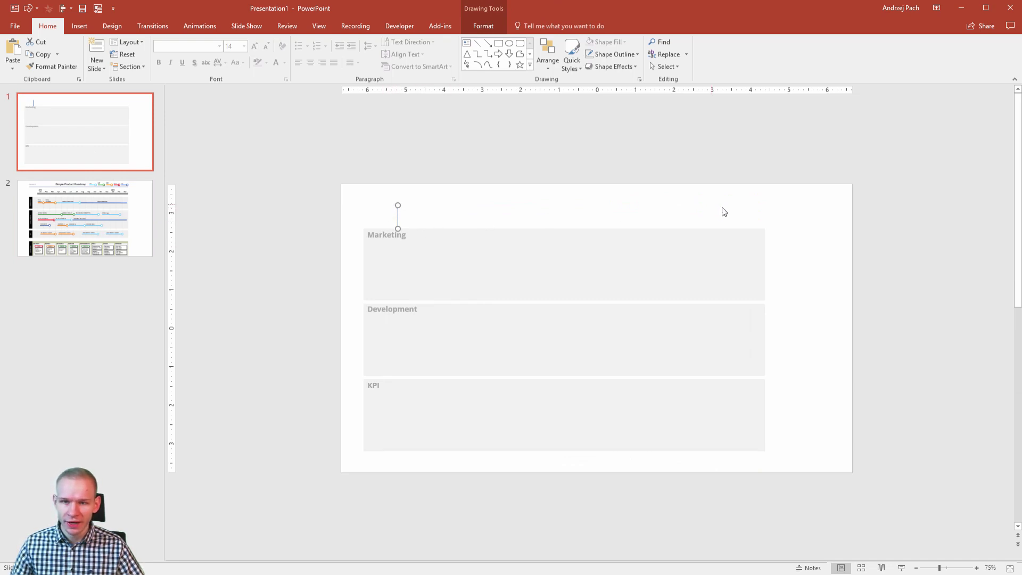
{"action": "left_click", "coordinate": [491, 29]}
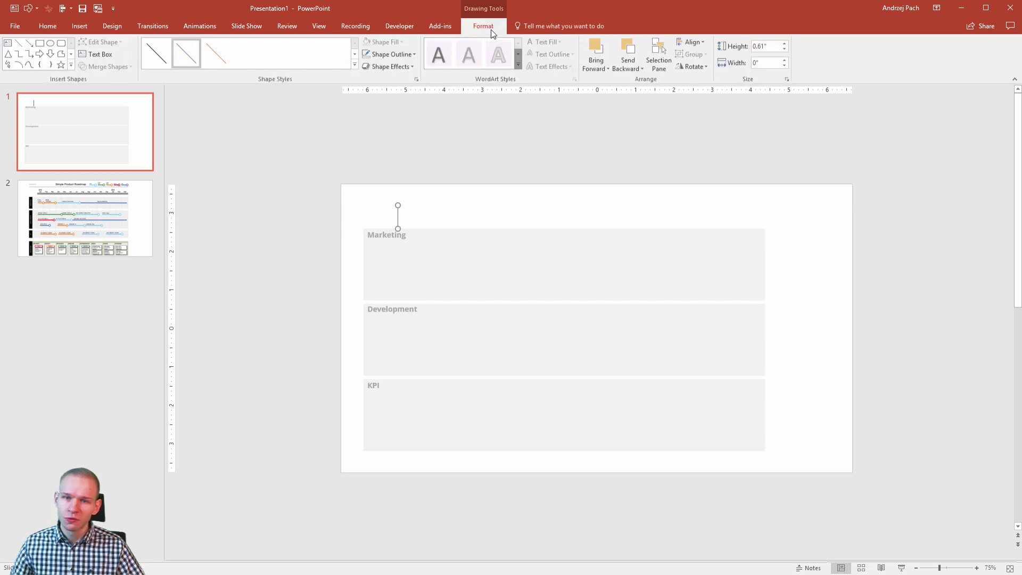
{"action": "left_click", "coordinate": [401, 54]}
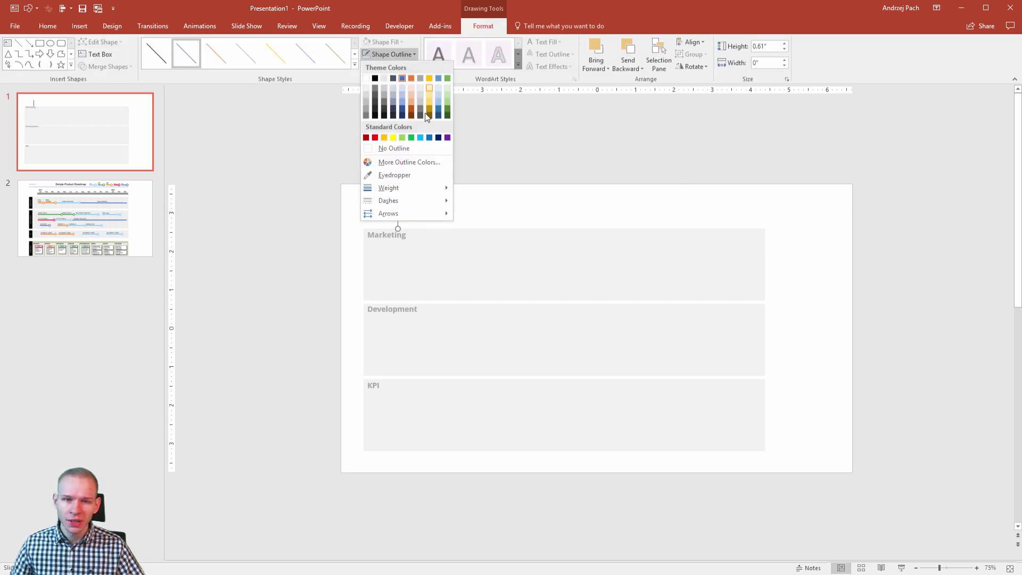
{"action": "left_click", "coordinate": [365, 115]}
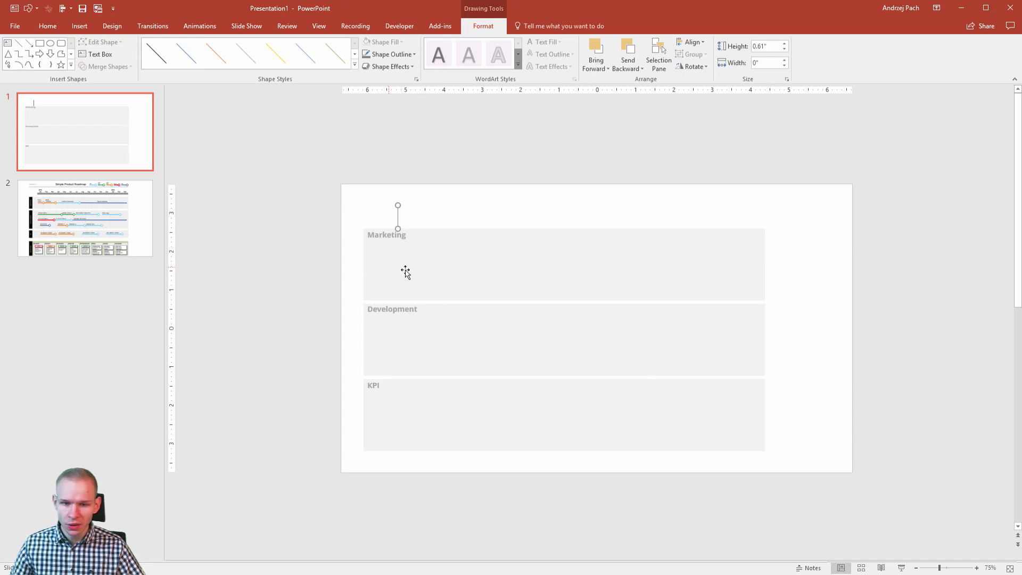
{"action": "scroll", "coordinate": [338, 272], "scroll_direction": "down", "scroll_amount": 1}
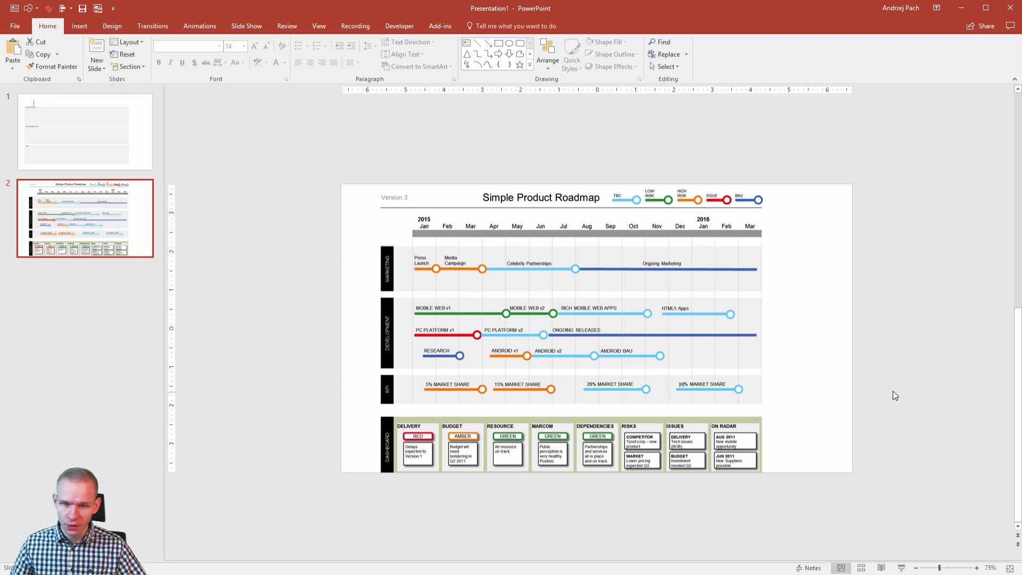
Paste the five quarter labels Q1 2018–Q1 2019, align them middle and distribute horizontally.
{"action": "left_click", "coordinate": [116, 159]}
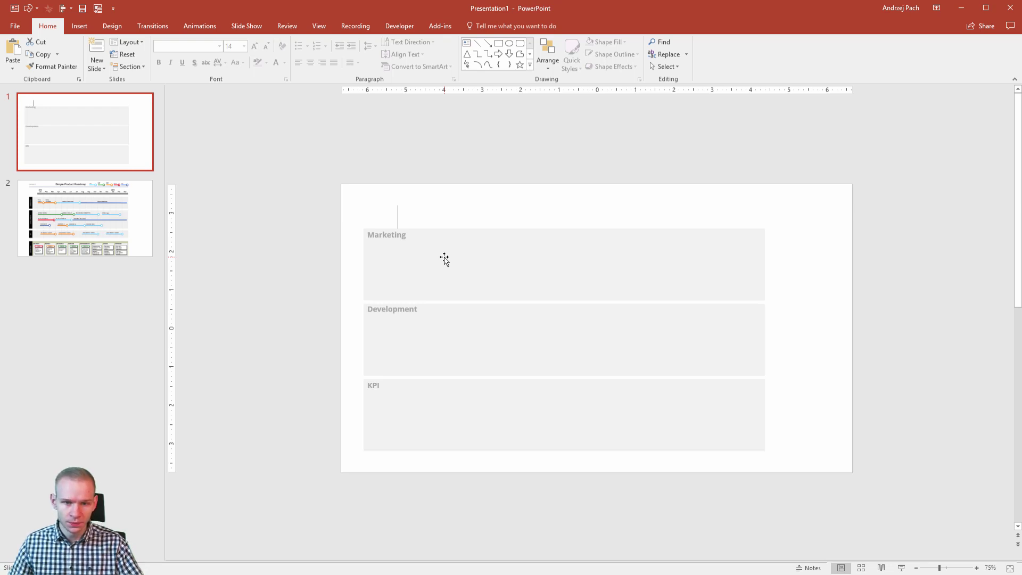
{"action": "key", "text": "ctrl+v"}
{"action": "left_click", "coordinate": [769, 164]}
{"action": "left_click_drag", "start_coordinate": [794, 171], "coordinate": [366, 225]}
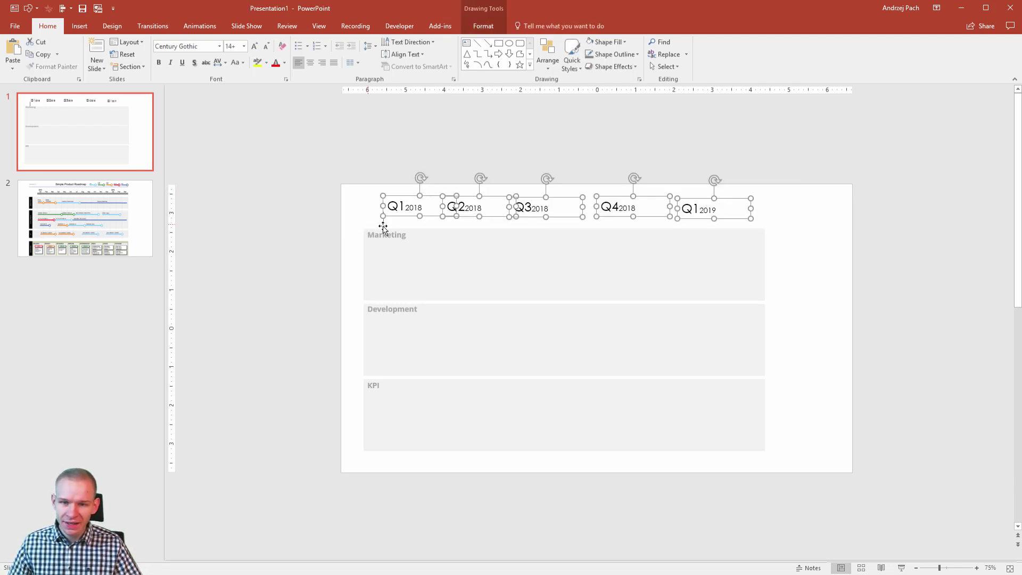
{"action": "left_click", "coordinate": [477, 24]}
{"action": "left_click", "coordinate": [692, 42]}
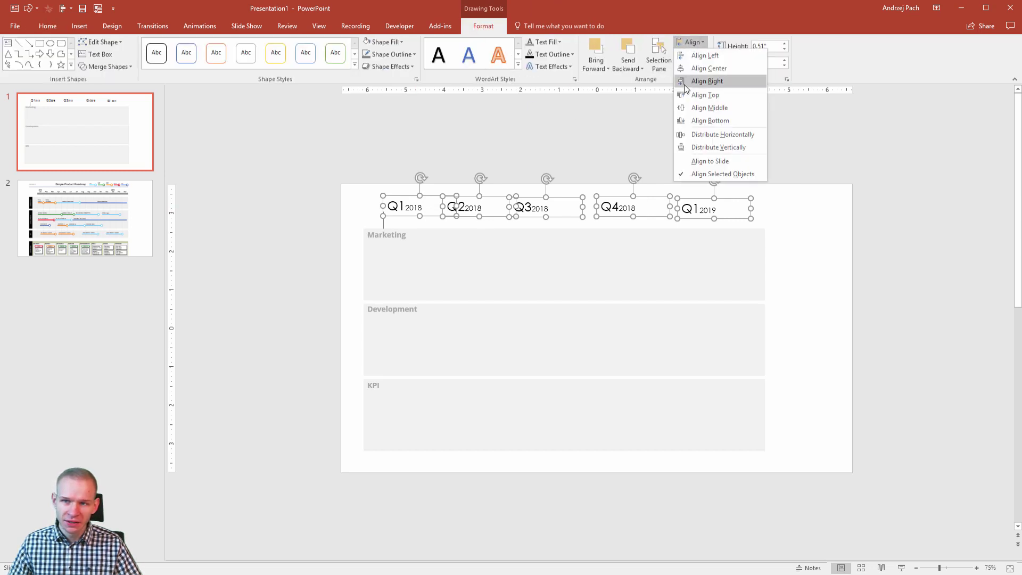
{"action": "left_click", "coordinate": [711, 107]}
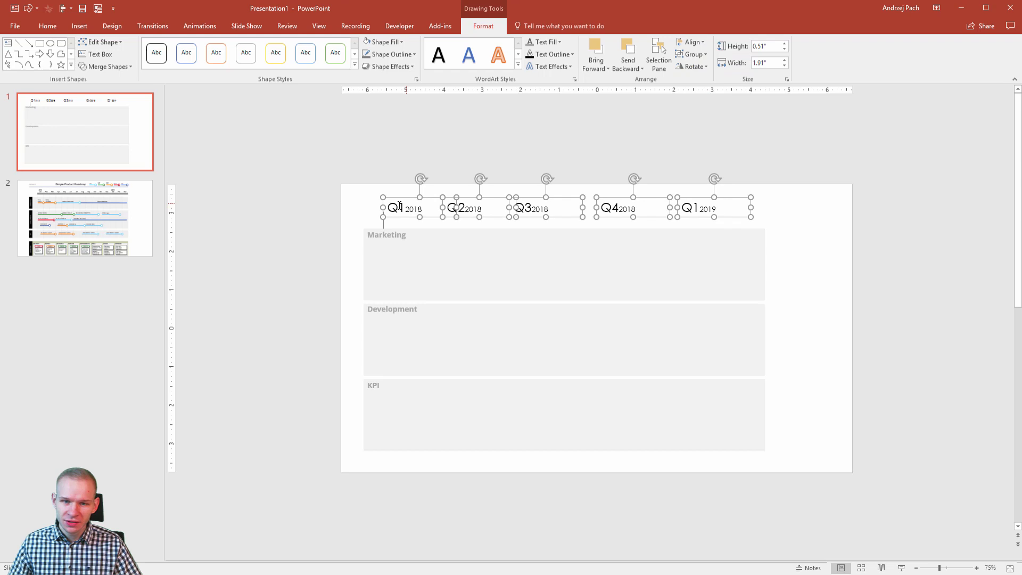
{"action": "left_click", "coordinate": [697, 40]}
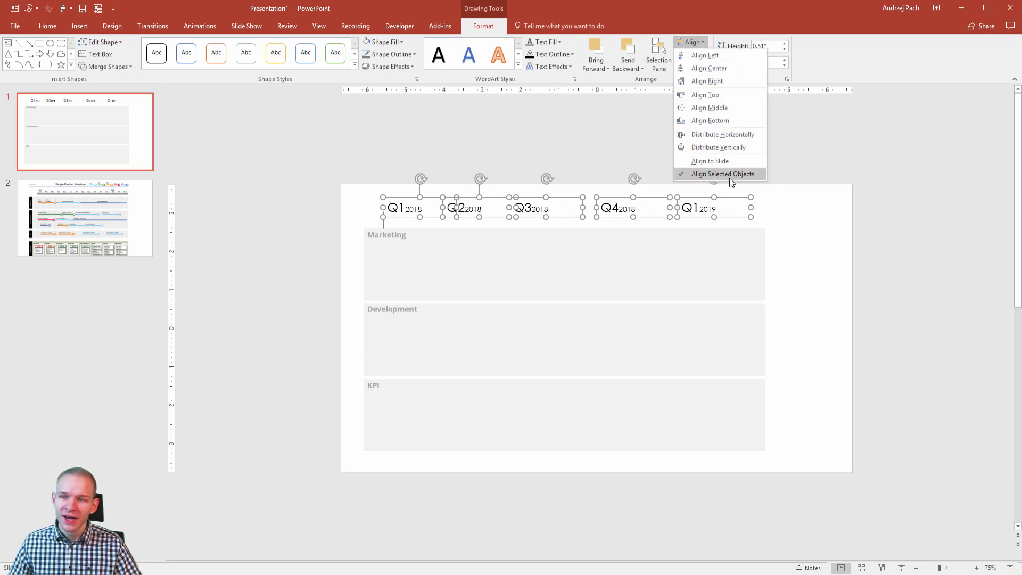
{"action": "left_click", "coordinate": [707, 136]}
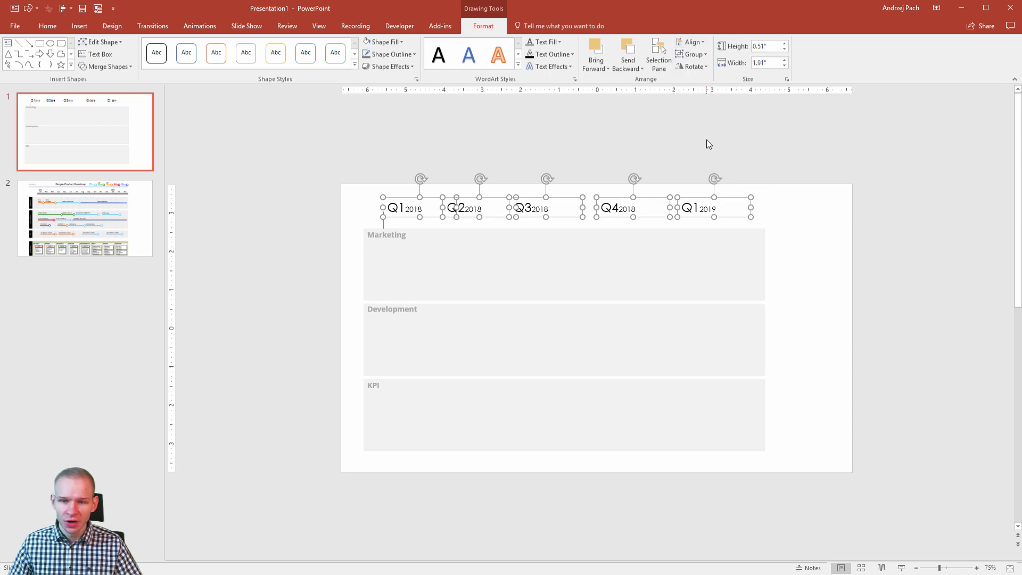
{"action": "left_click", "coordinate": [568, 137]}
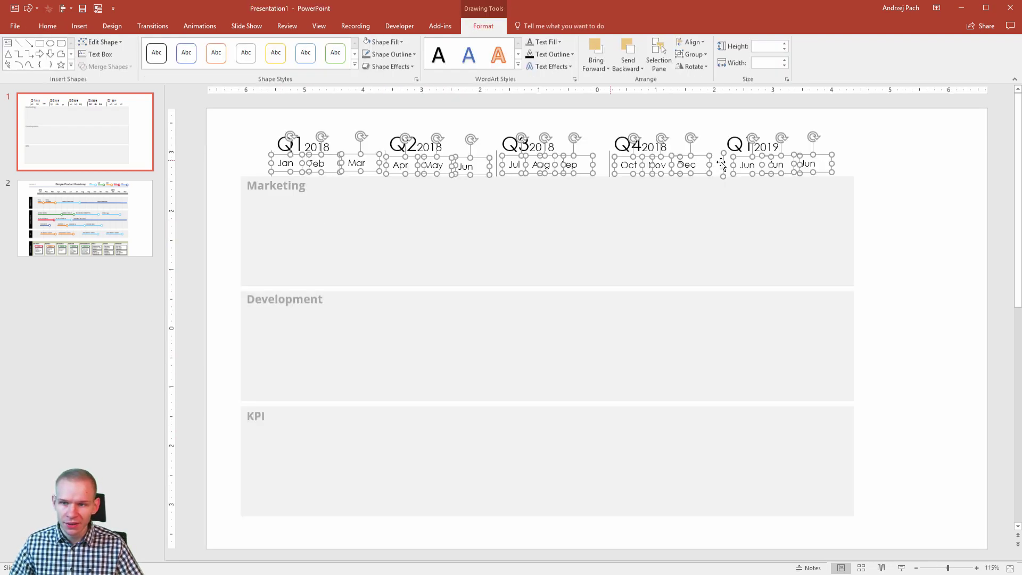
Distribute the month labels evenly beneath the quarters.
{"action": "left_click", "coordinate": [695, 46]}
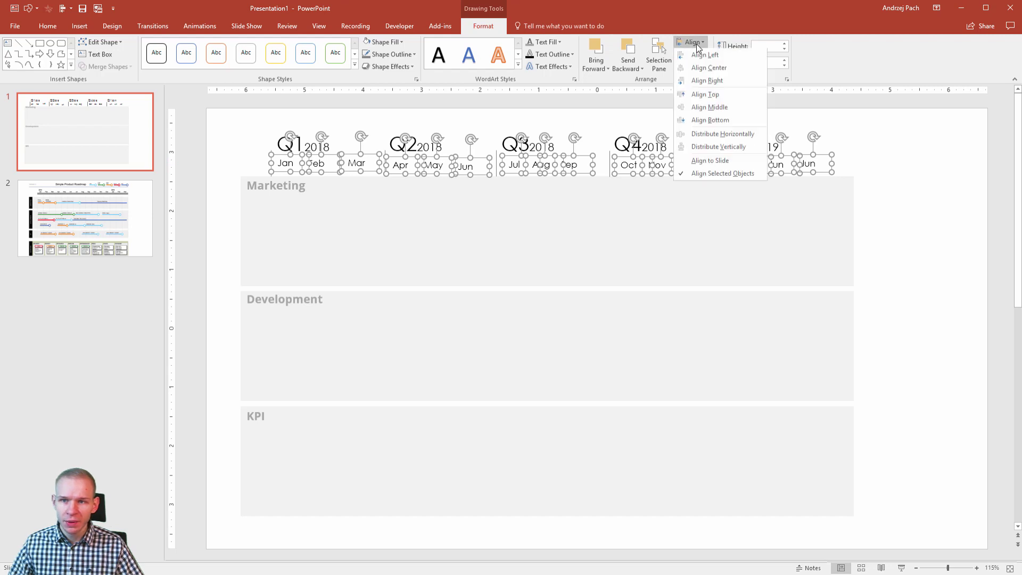
{"action": "left_click", "coordinate": [720, 106]}
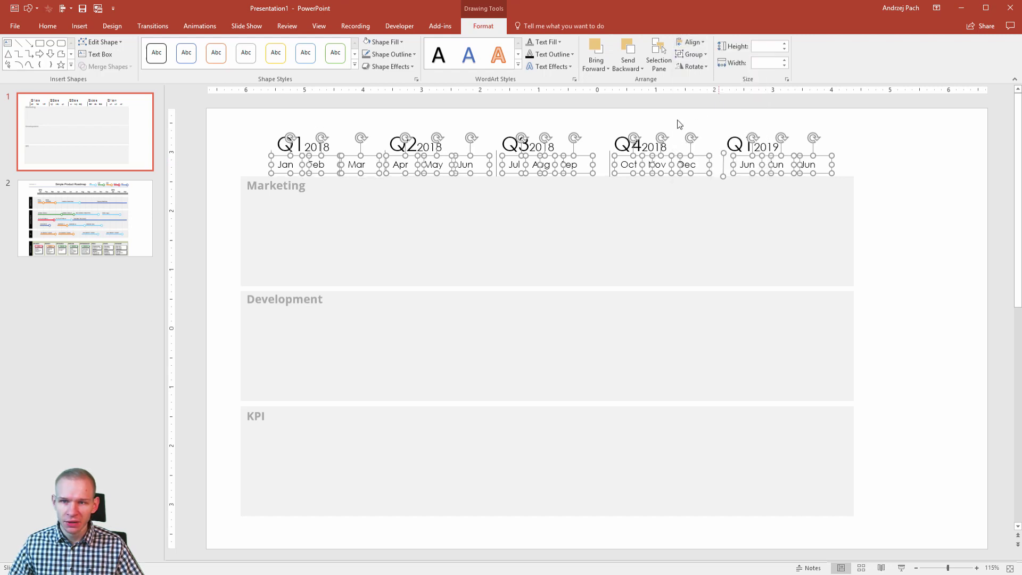
{"action": "left_click", "coordinate": [691, 42]}
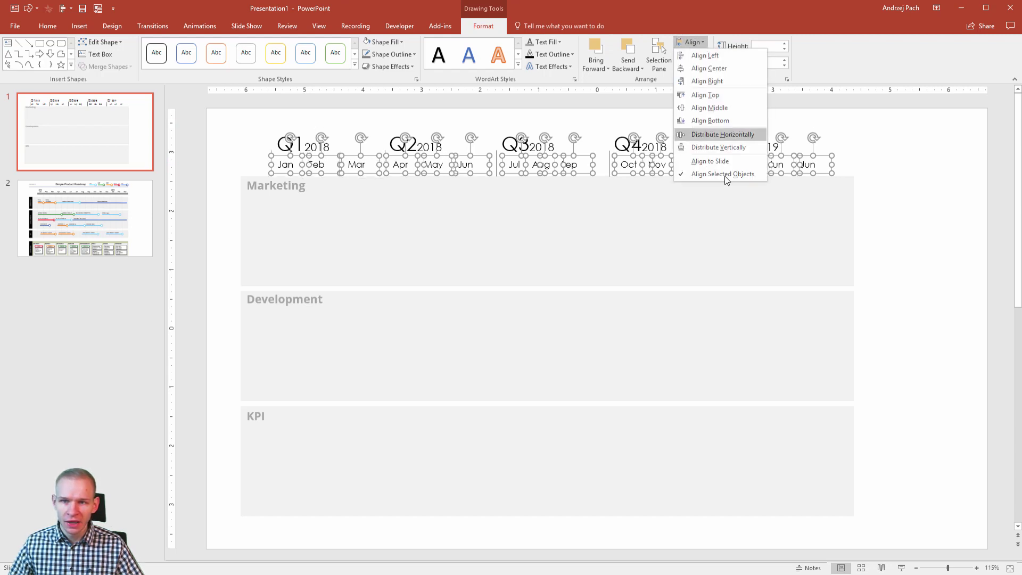
{"action": "left_click", "coordinate": [735, 139]}
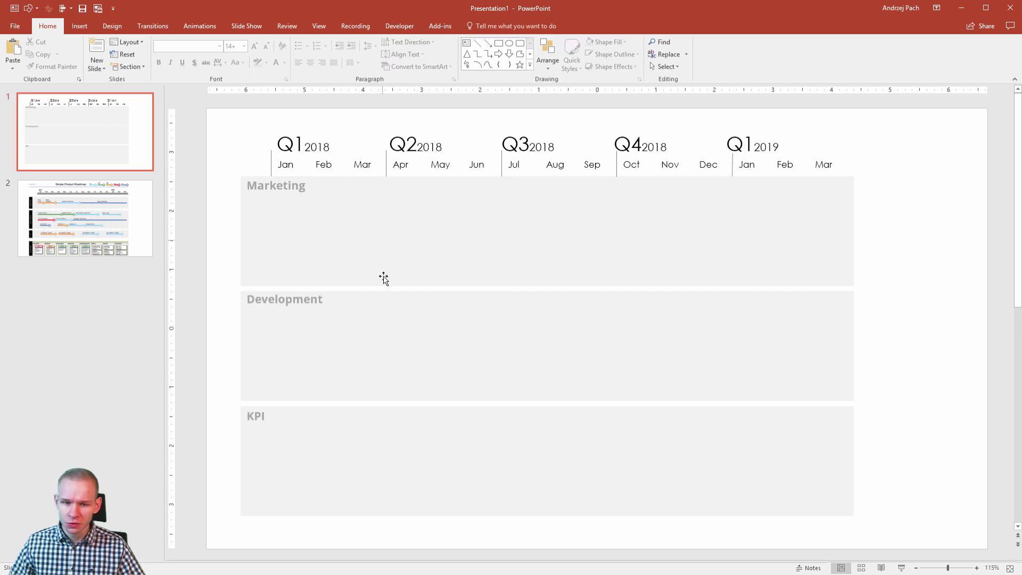
Duplicate the Q2 divider, extend it down through all three lanes and make it light grey.
{"action": "left_click", "coordinate": [386, 169]}
{"action": "key", "text": "ctrl+d"}
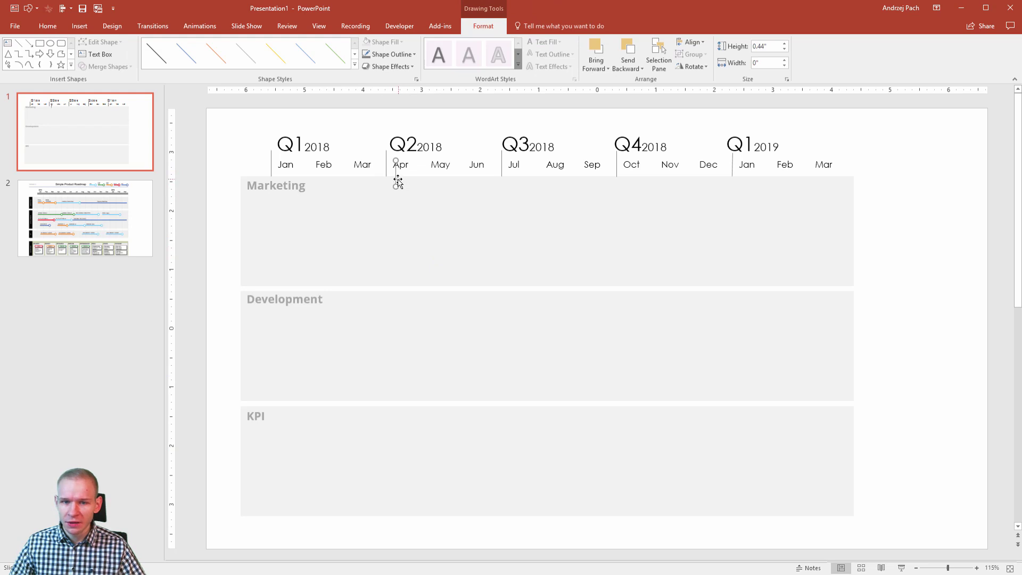
{"action": "left_click_drag", "start_coordinate": [395, 179], "coordinate": [386, 516]}
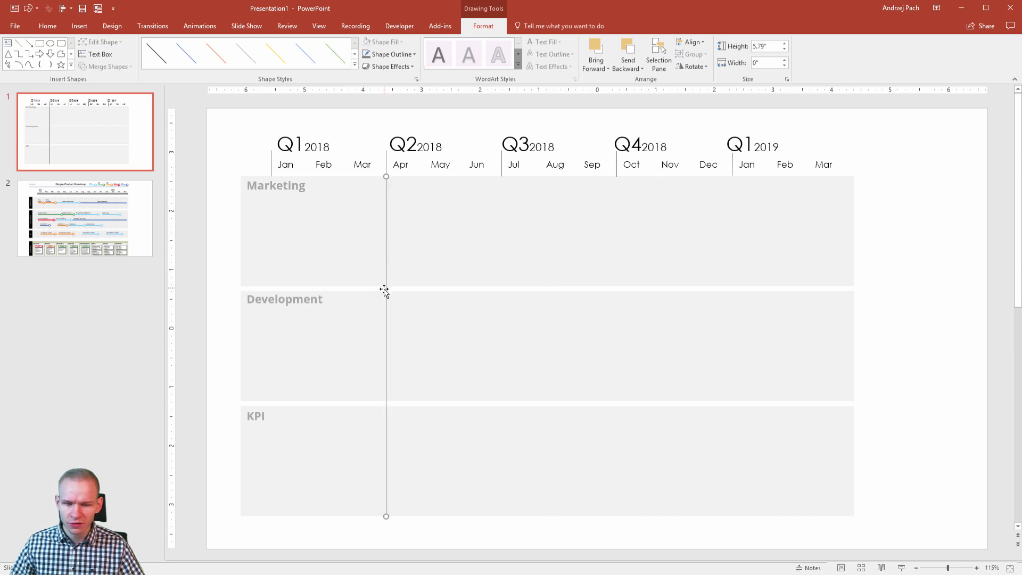
{"action": "left_click", "coordinate": [413, 54]}
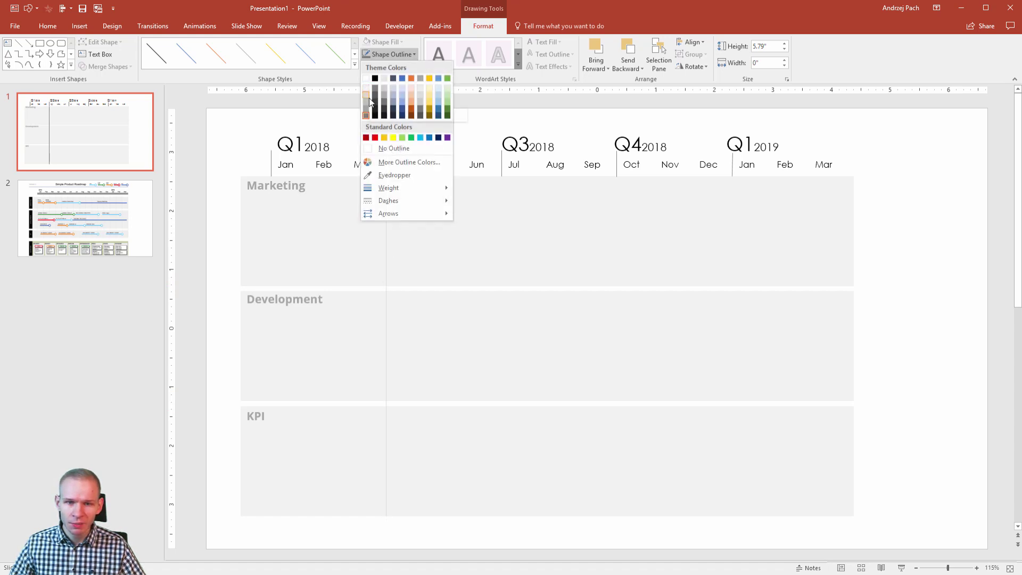
{"action": "left_click", "coordinate": [369, 98]}
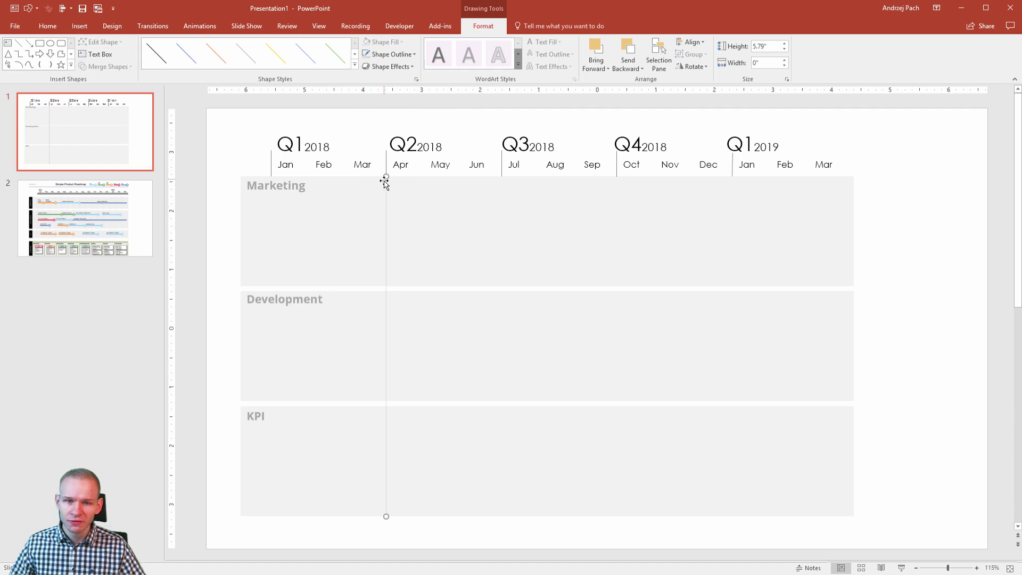
Duplicate the long grey divider and place the copy at a later quarter boundary.
{"action": "key", "text": "ctrl+d"}
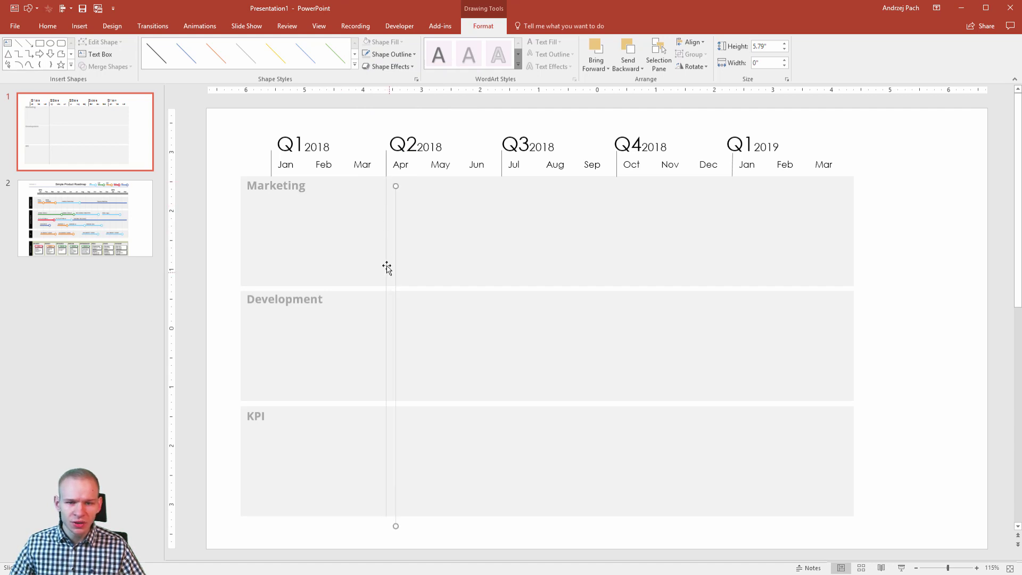
{"action": "left_click_drag", "start_coordinate": [424, 241], "coordinate": [503, 240]}
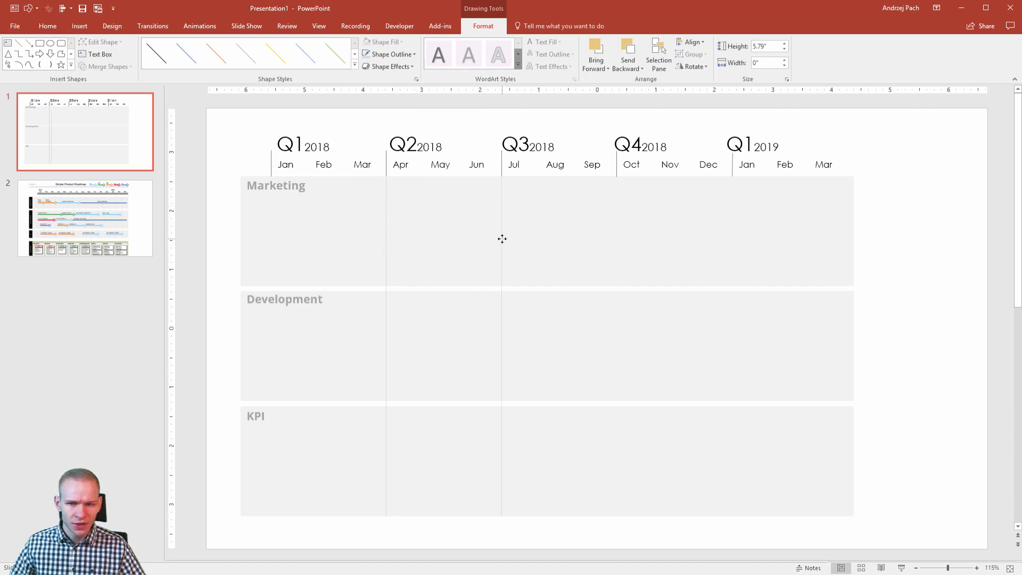
{"action": "key", "text": "ctrl+z"}
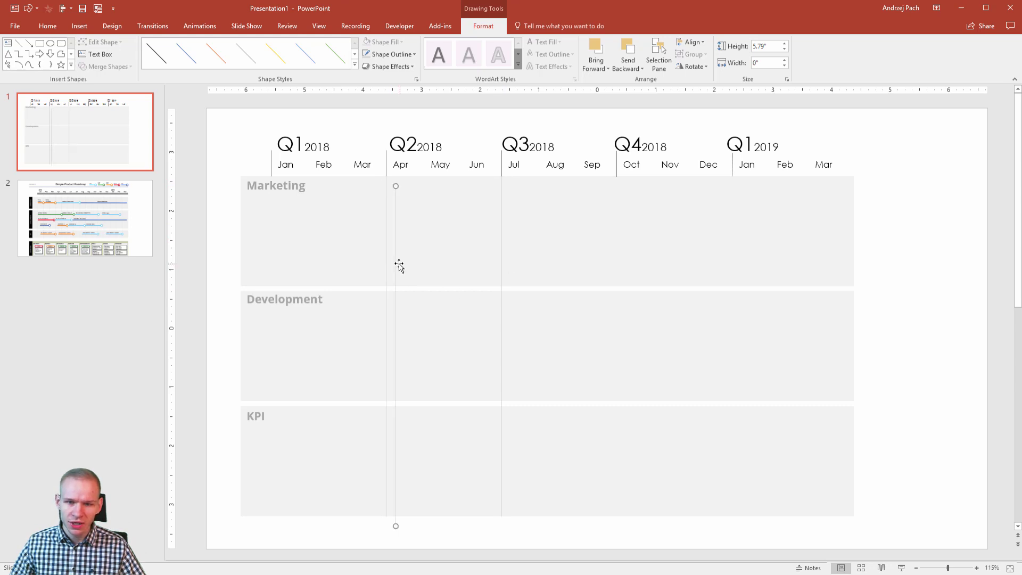
{"action": "left_click_drag", "start_coordinate": [396, 264], "coordinate": [610, 251]}
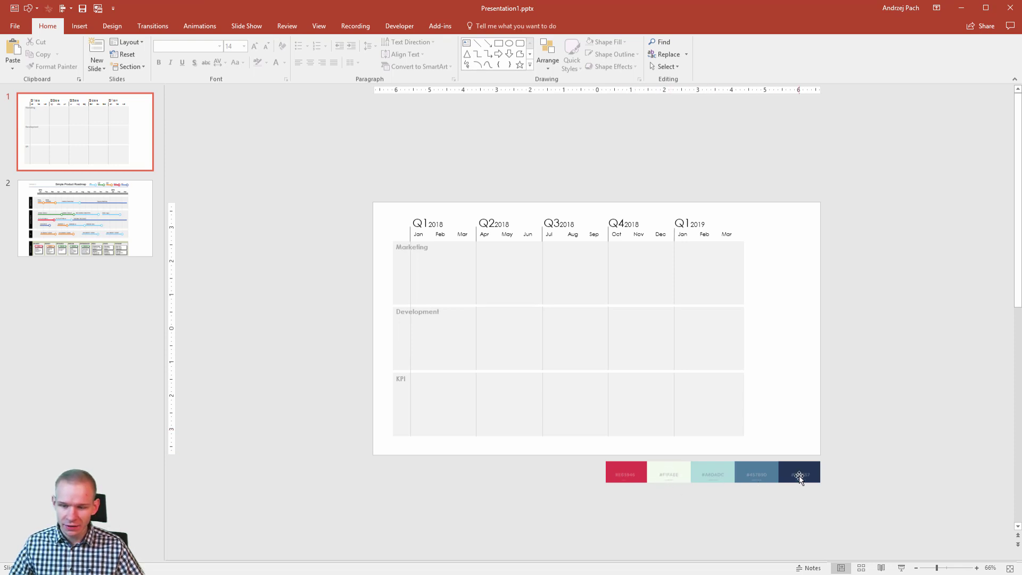
Compare the quarterly grid with the slide 2 reference, then return to slide 1 and bring up the Shapes list.
{"action": "left_click", "coordinate": [105, 224]}
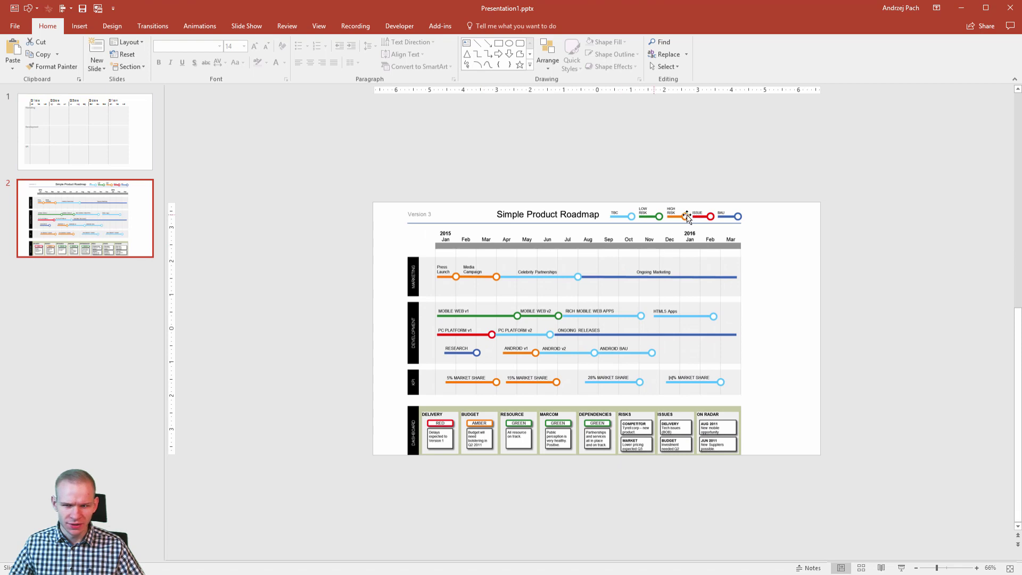
{"action": "key", "text": "Up"}
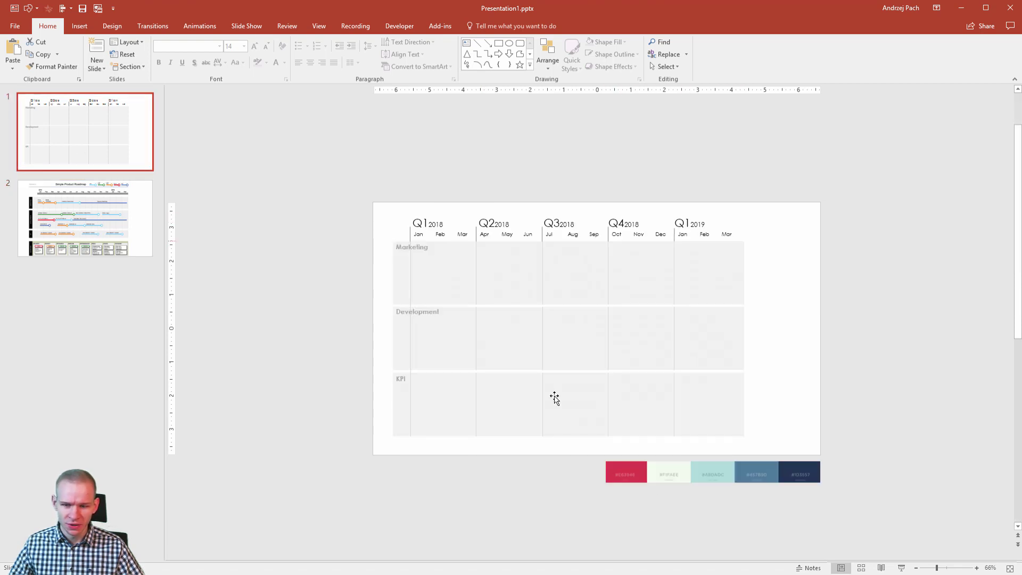
{"action": "scroll", "coordinate": [644, 456], "scroll_direction": "up", "scroll_amount": 1}
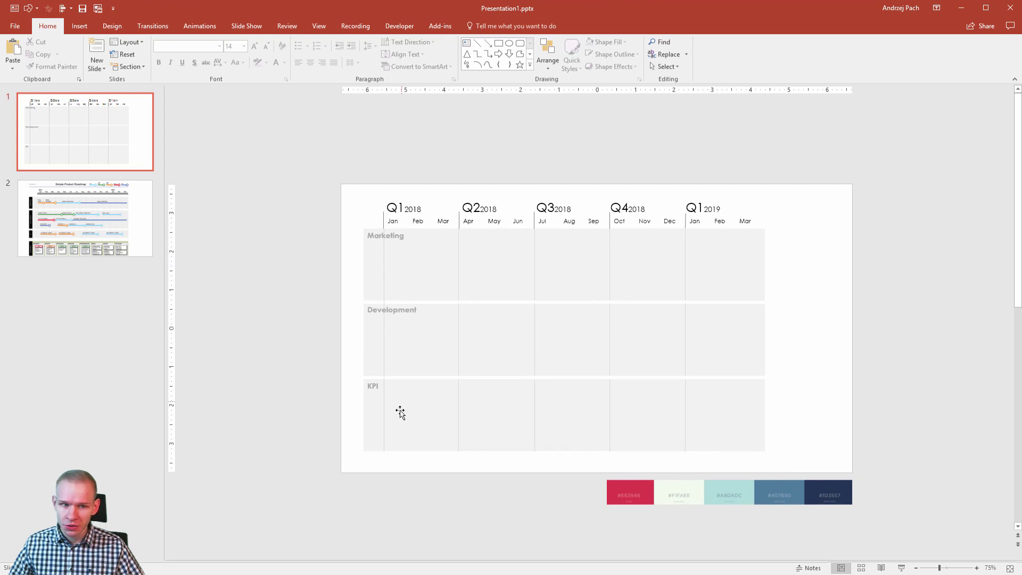
{"action": "left_click", "coordinate": [71, 250]}
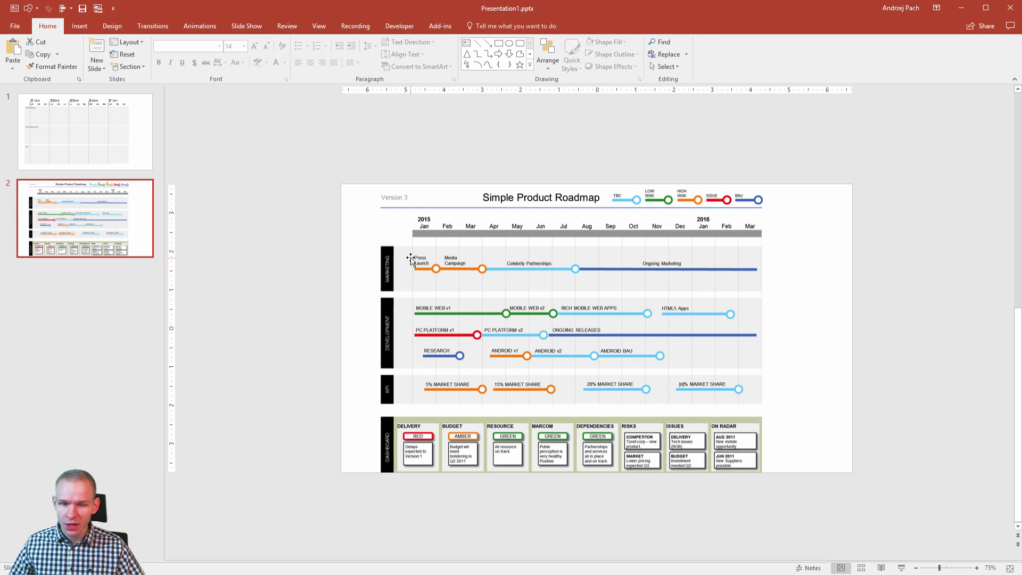
{"action": "left_click", "coordinate": [103, 167]}
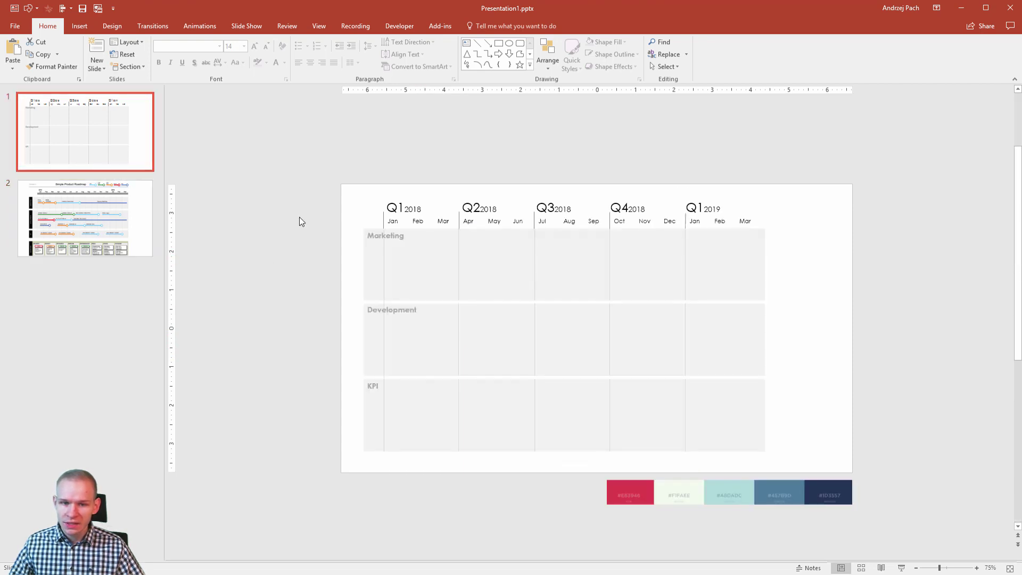
{"action": "key", "text": "Down"}
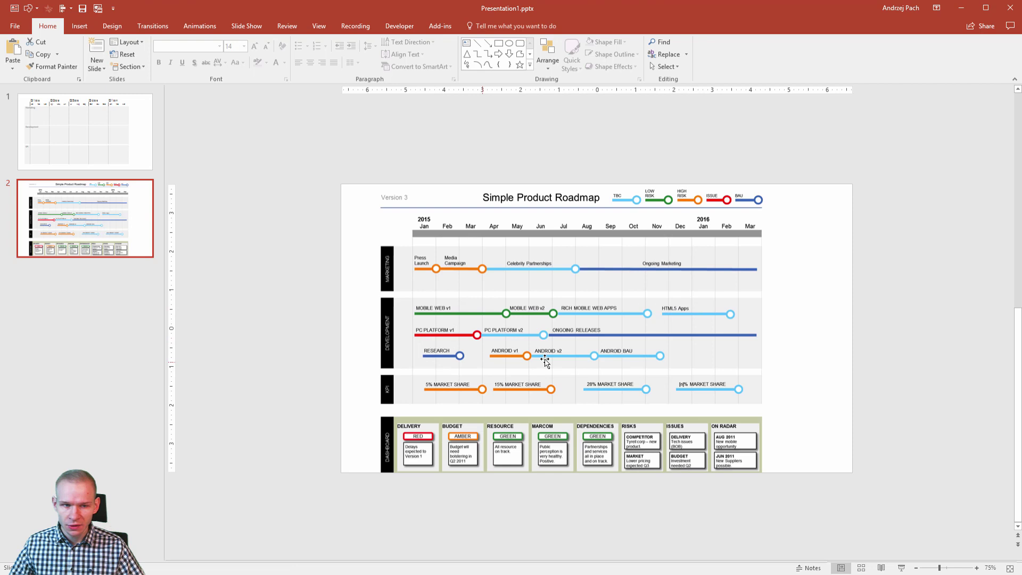
{"action": "left_click", "coordinate": [97, 152]}
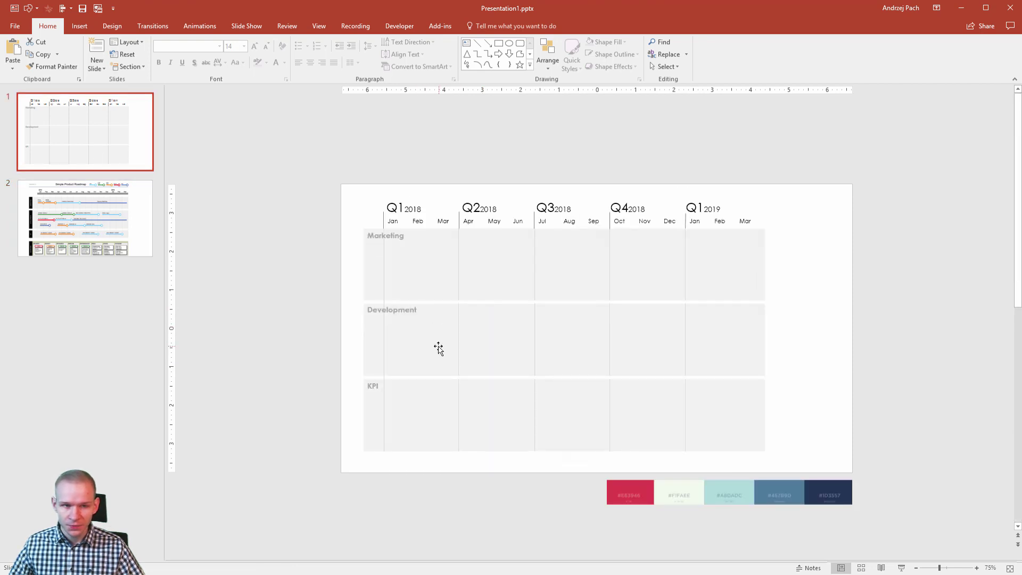
{"action": "key", "text": "alt"}
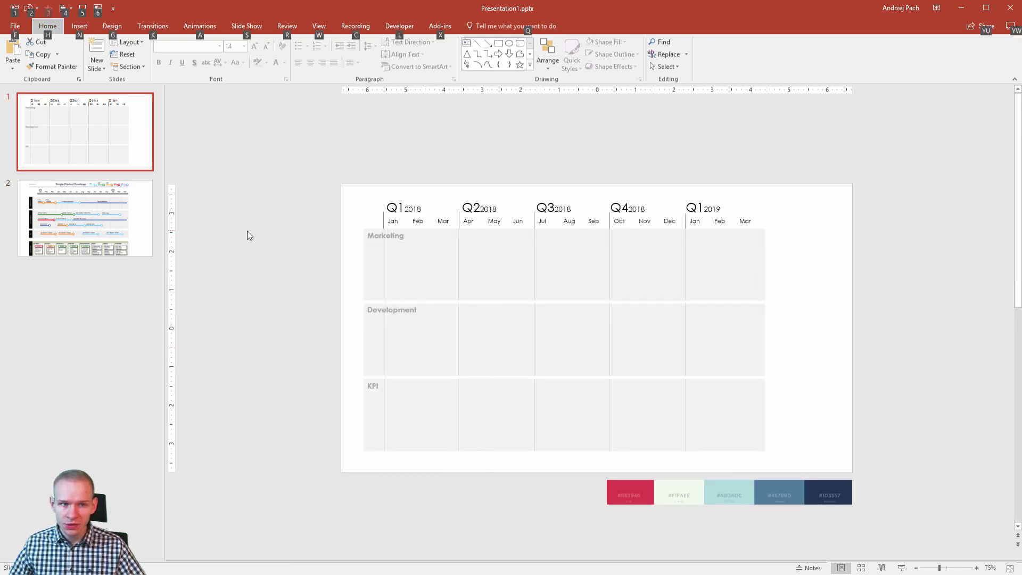
{"action": "key", "text": "1"}
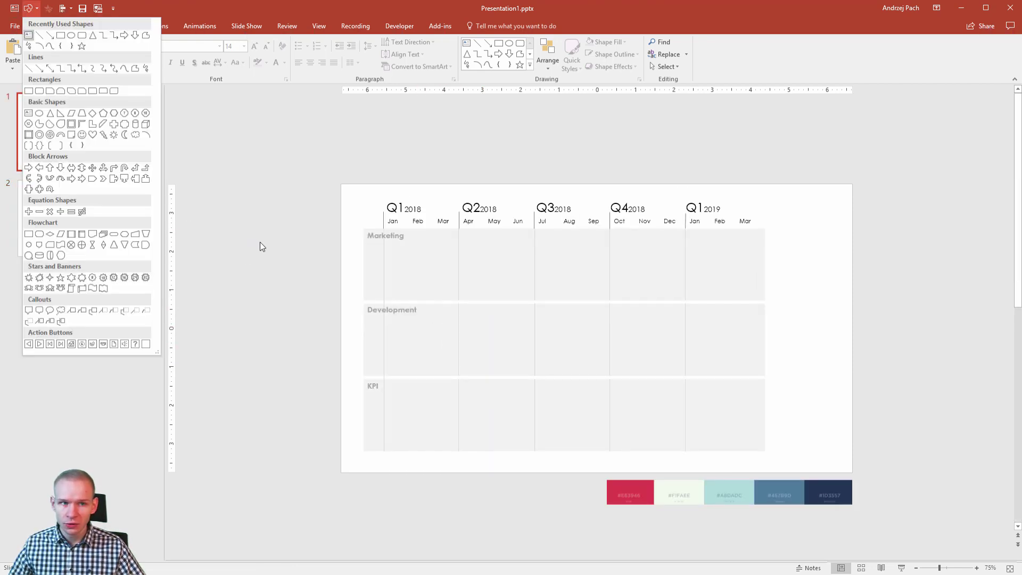
Draw a blue Jan–Mar bar and duplicate it into three stacked bars.
{"action": "left_click", "coordinate": [29, 92]}
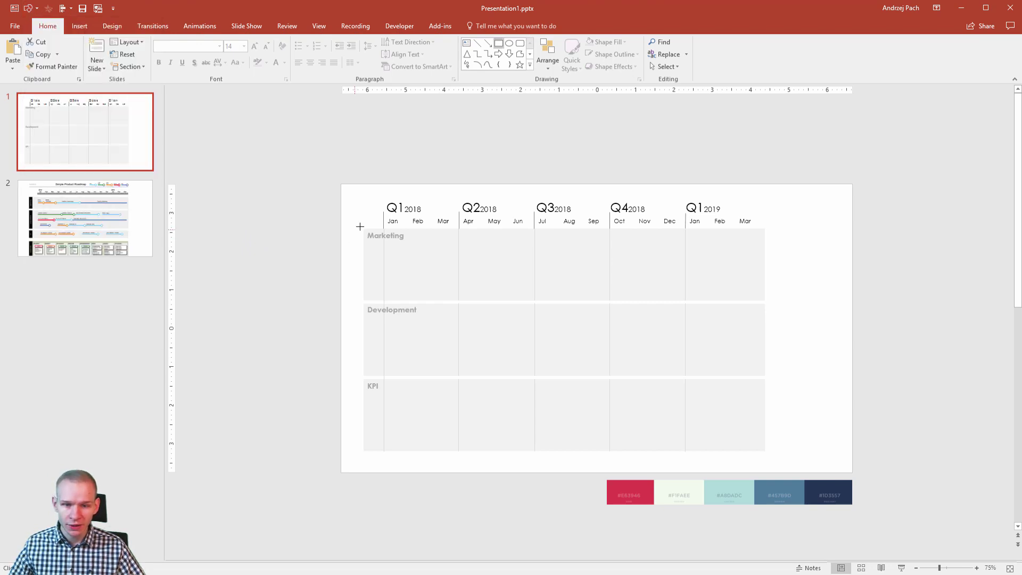
{"action": "left_click_drag", "start_coordinate": [384, 247], "coordinate": [400, 287]}
{"action": "key", "text": "ctrl+d"}
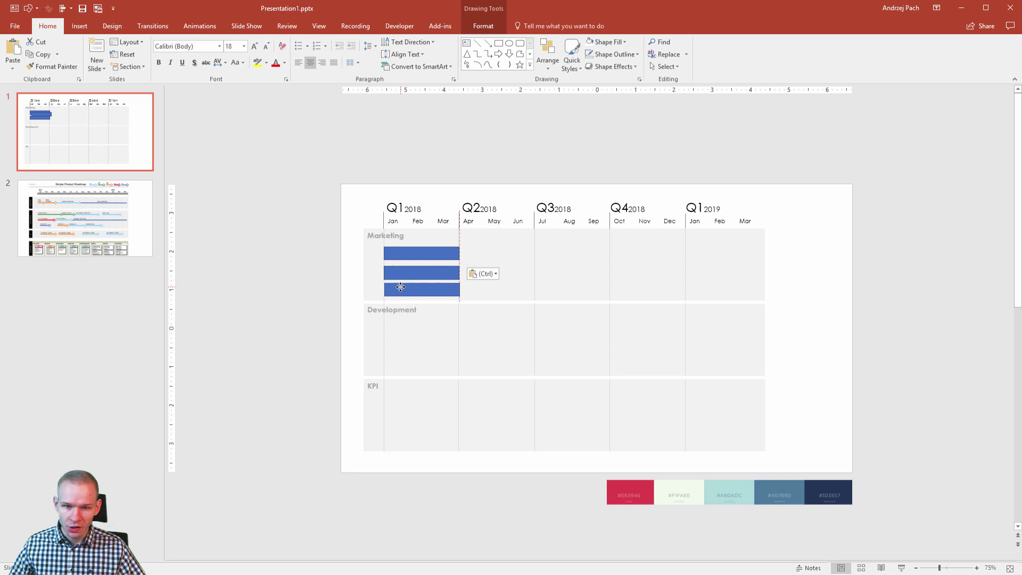
{"action": "left_click", "coordinate": [395, 273]}
{"action": "key", "text": "Up"}
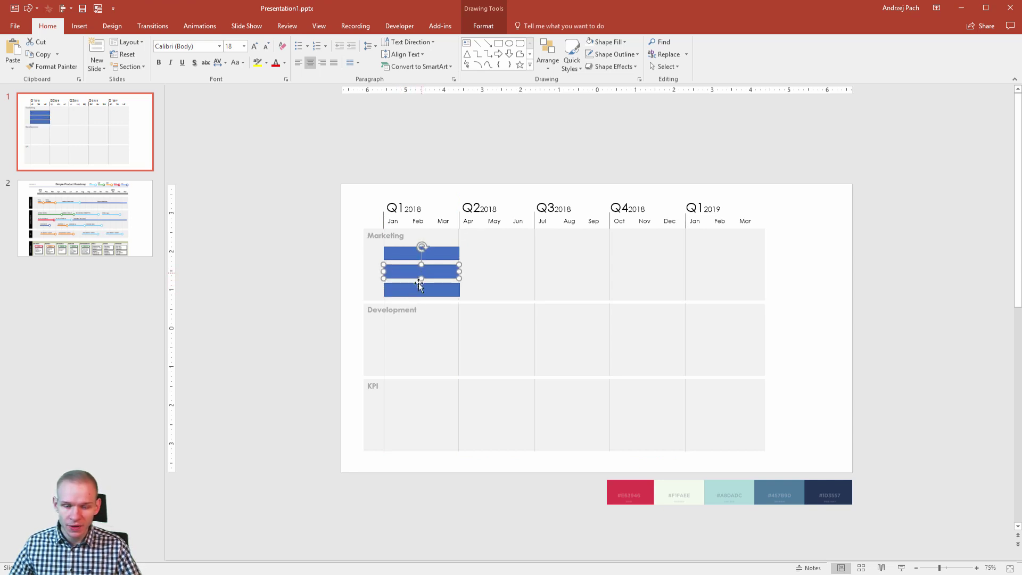
{"action": "left_click", "coordinate": [399, 254], "text": "shift"}
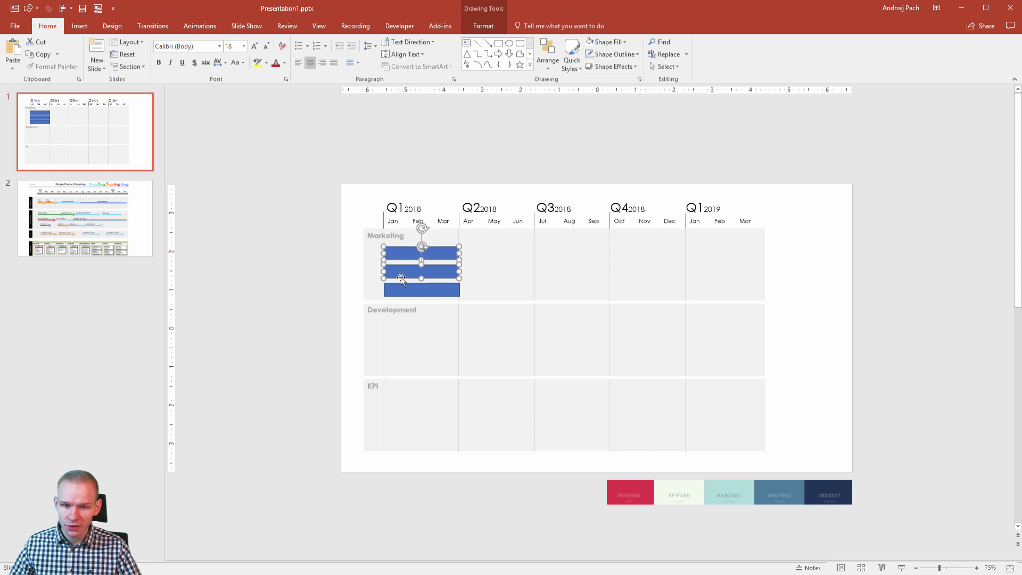
{"action": "left_click", "coordinate": [407, 290], "text": "shift"}
Reposition the three bars in the lane and fit the bottom bar to end at March.
{"action": "key", "text": "Delete"}
{"action": "key", "text": "ctrl+z"}
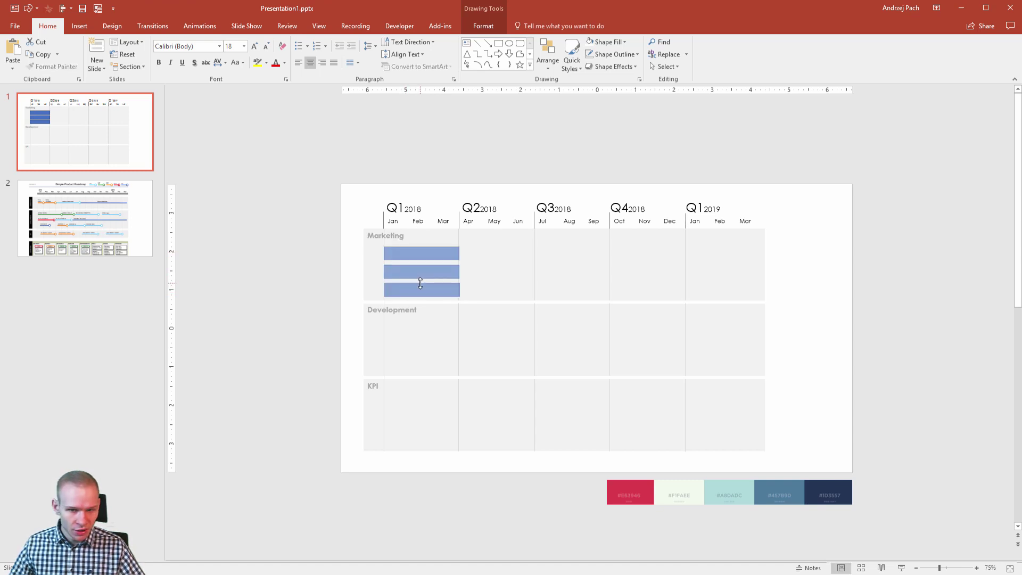
{"action": "left_click_drag", "start_coordinate": [418, 278], "coordinate": [422, 280]}
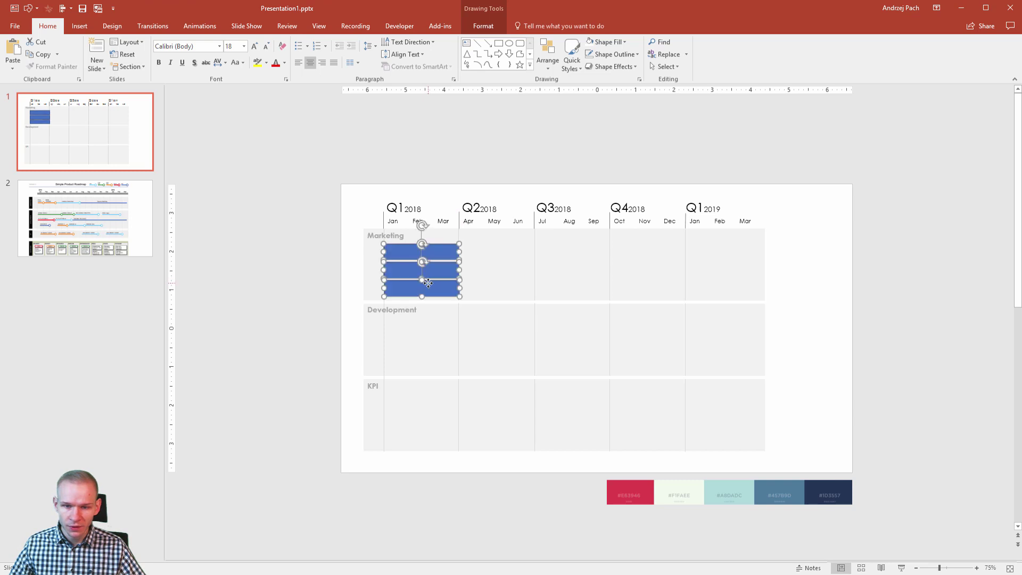
{"action": "left_click", "coordinate": [431, 317]}
{"action": "left_click", "coordinate": [418, 296]}
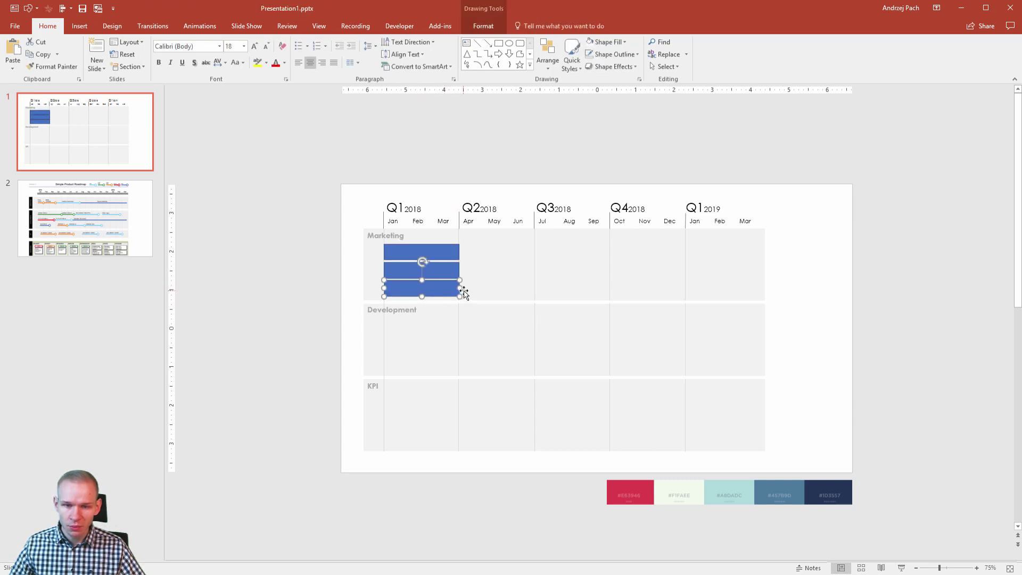
{"action": "mouse_move", "coordinate": [459, 289]}
{"action": "left_mouse_down"}
{"action": "mouse_move", "coordinate": [409, 336]}
{"action": "mouse_move", "coordinate": [408, 350]}
{"action": "left_mouse_up"}
{"action": "left_click", "coordinate": [406, 270], "text": "shift"}
{"action": "left_click", "coordinate": [405, 253], "text": "shift"}
Copy the top Development bar and move the copy up into the Marketing lane.
{"action": "left_click", "coordinate": [128, 236]}
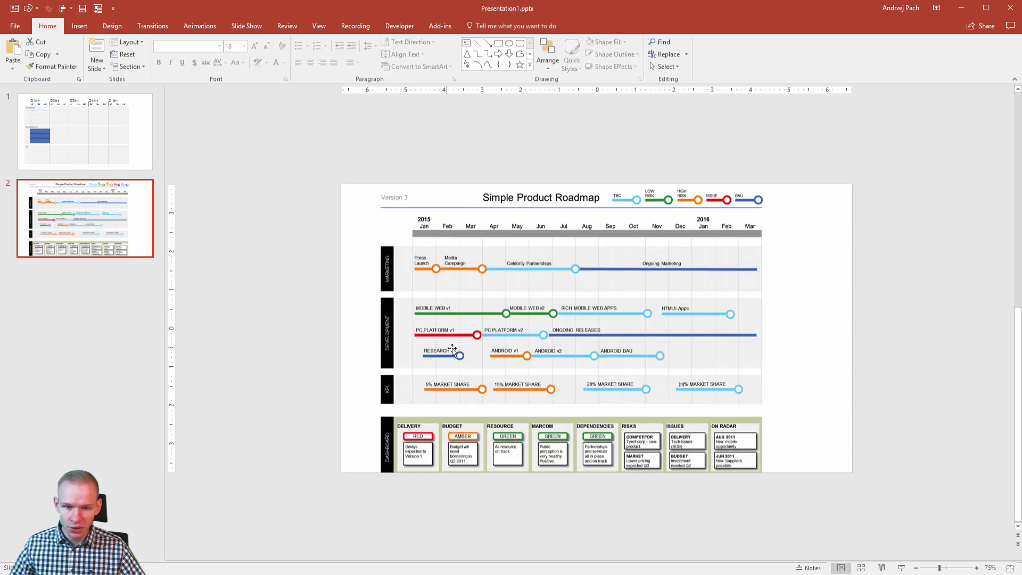
{"action": "left_click", "coordinate": [96, 148]}
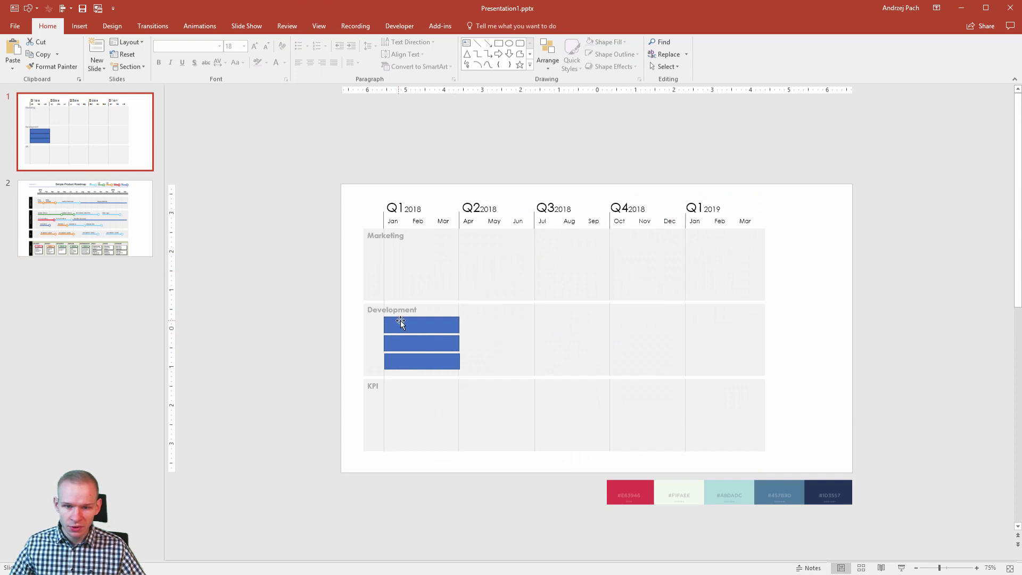
{"action": "left_click", "coordinate": [400, 323]}
{"action": "key", "text": "ctrl+c"}
{"action": "key", "text": "ctrl+v"}
{"action": "left_click_drag", "start_coordinate": [401, 323], "coordinate": [408, 254]}
{"action": "left_click", "coordinate": [292, 334]}
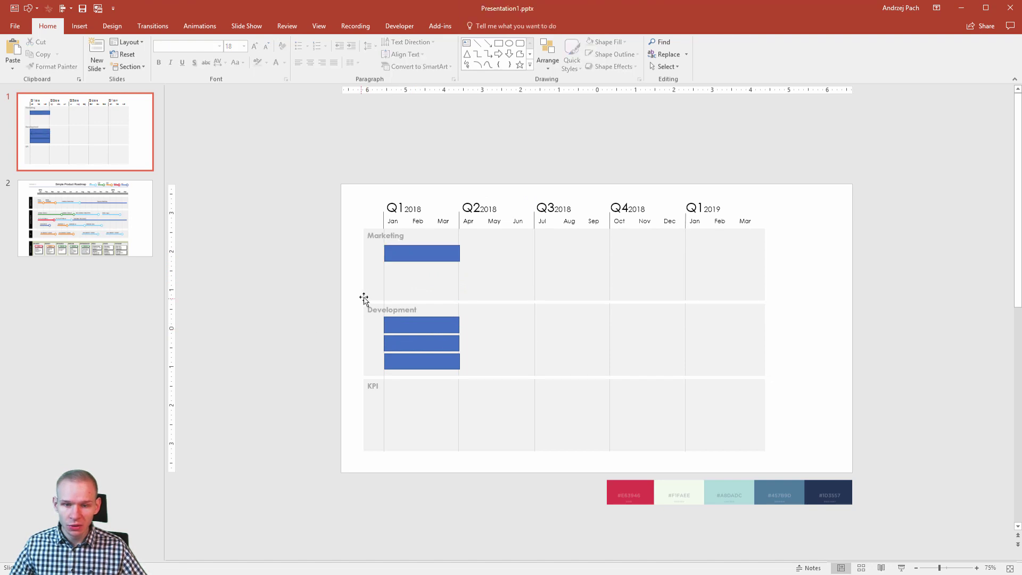
Select the Marketing bar and three Development bars, check their formatting, then view slide 2.
{"action": "left_click", "coordinate": [415, 254]}
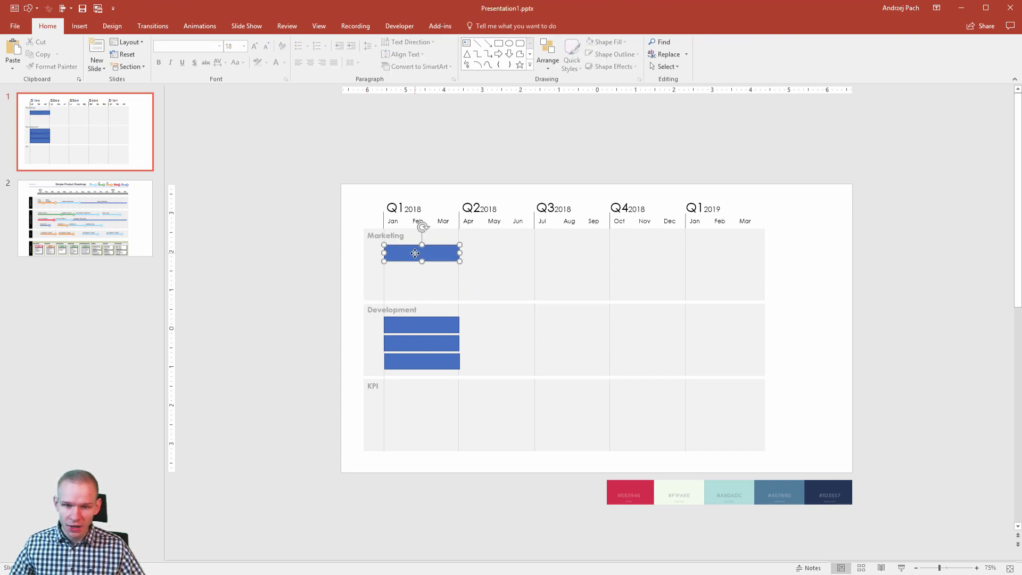
{"action": "left_click", "coordinate": [418, 326], "text": "shift"}
{"action": "left_click", "coordinate": [420, 344], "text": "shift"}
{"action": "left_click", "coordinate": [422, 361], "text": "shift"}
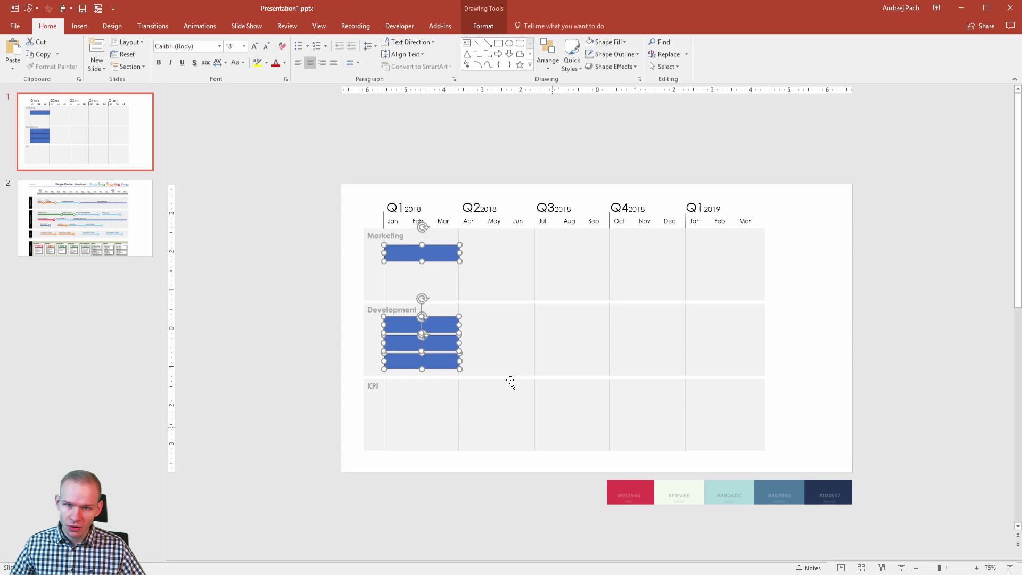
{"action": "left_click", "coordinate": [489, 25]}
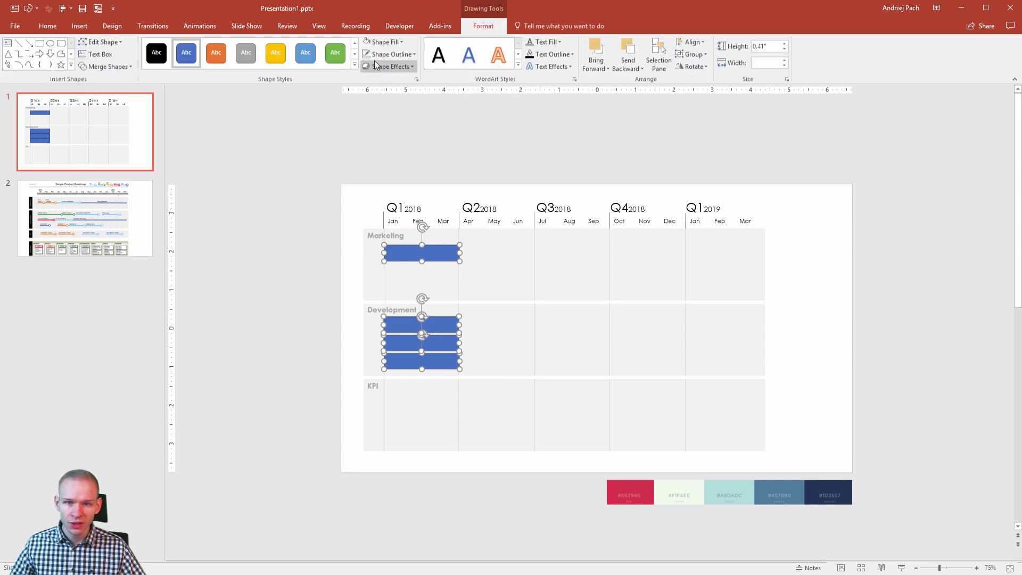
{"action": "left_click", "coordinate": [309, 360]}
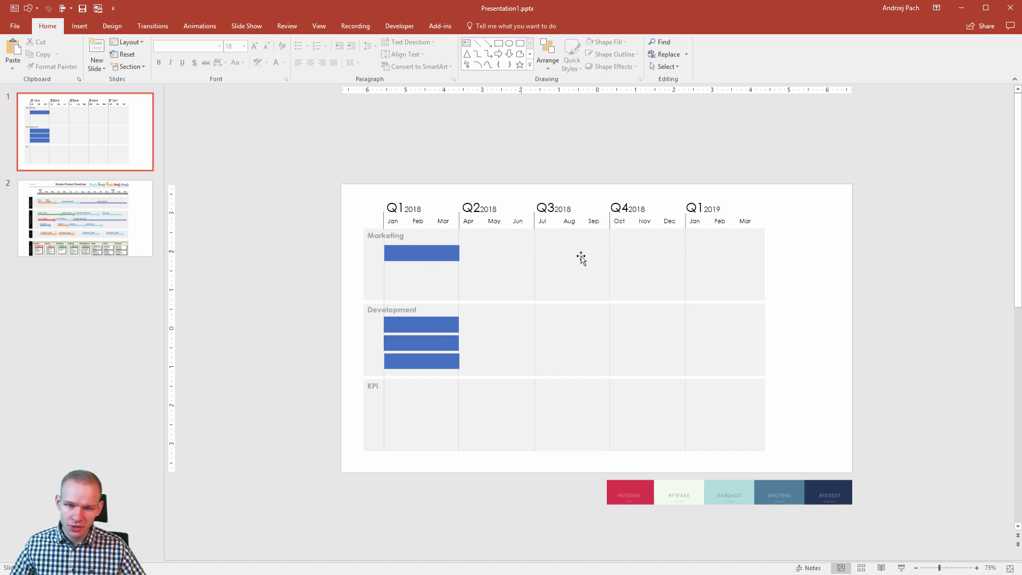
{"action": "left_click", "coordinate": [126, 232]}
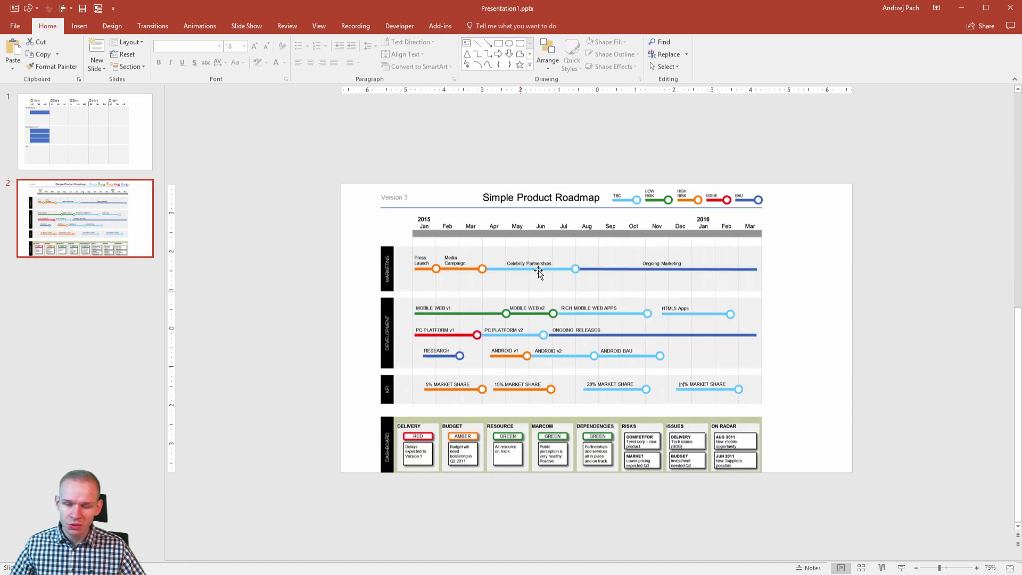
Copy the reference roadmap picture from slide 2 and paste it onto slide 1.
{"action": "left_click", "coordinate": [440, 288]}
{"action": "left_click", "coordinate": [277, 271]}
{"action": "left_click", "coordinate": [485, 294]}
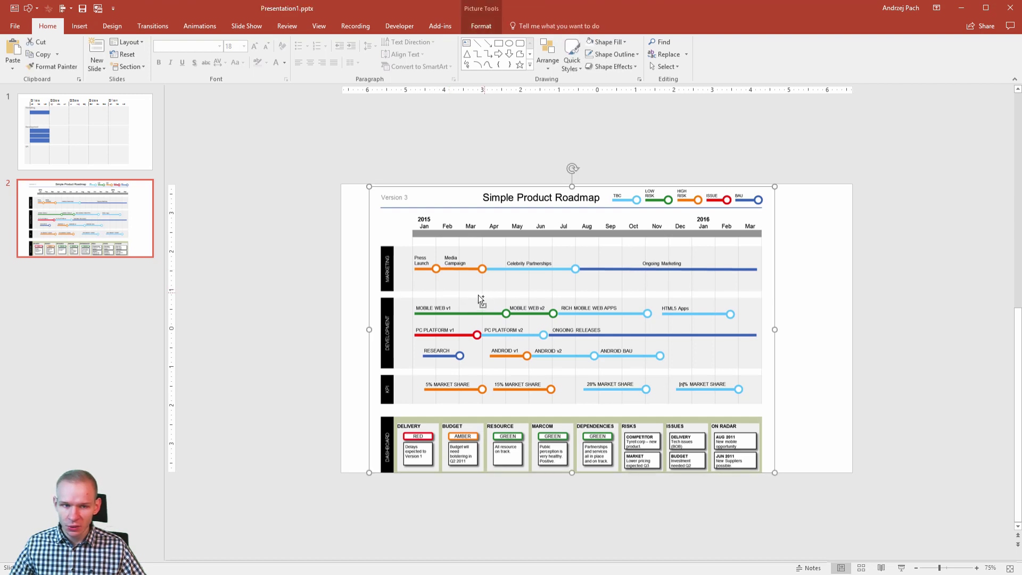
{"action": "key", "text": "ctrl+c"}
{"action": "left_click", "coordinate": [111, 144]}
{"action": "key", "text": "ctrl+v"}
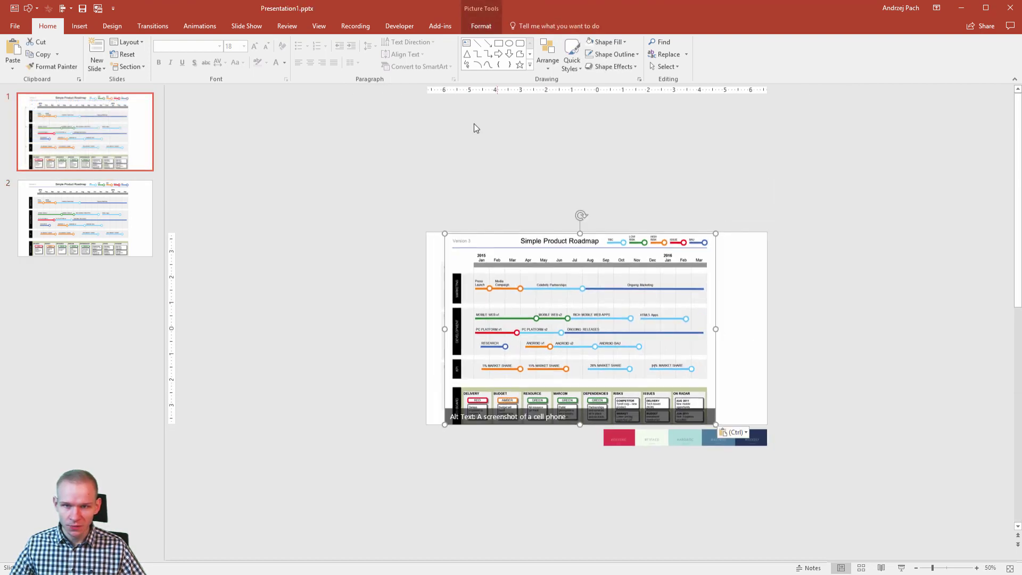
Crop the pasted picture top and bottom down to the Marketing timeline strip.
{"action": "left_click", "coordinate": [482, 26]}
{"action": "left_click", "coordinate": [895, 56]}
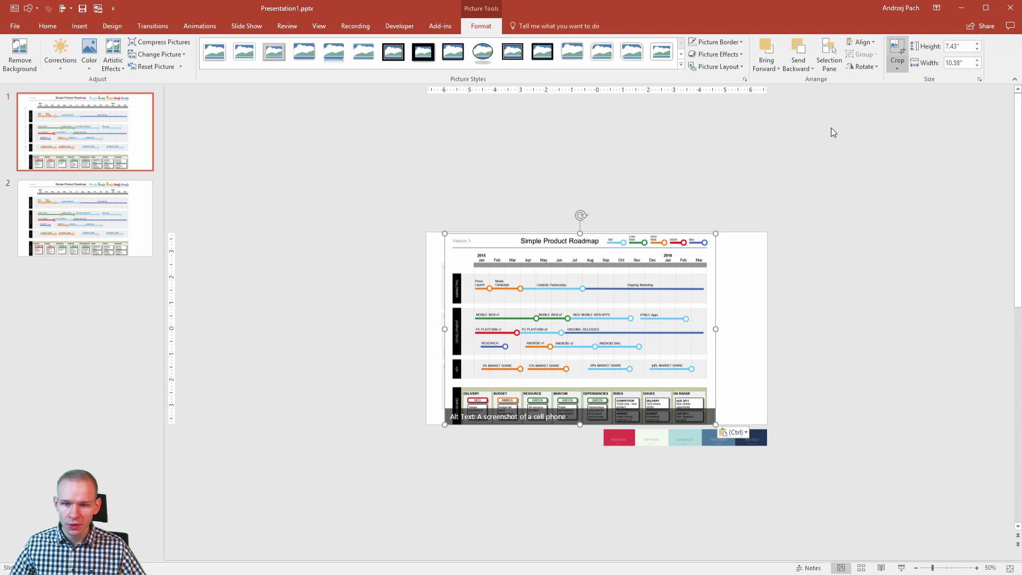
{"action": "left_click_drag", "start_coordinate": [580, 424], "coordinate": [598, 304]}
{"action": "left_click_drag", "start_coordinate": [581, 234], "coordinate": [591, 269]}
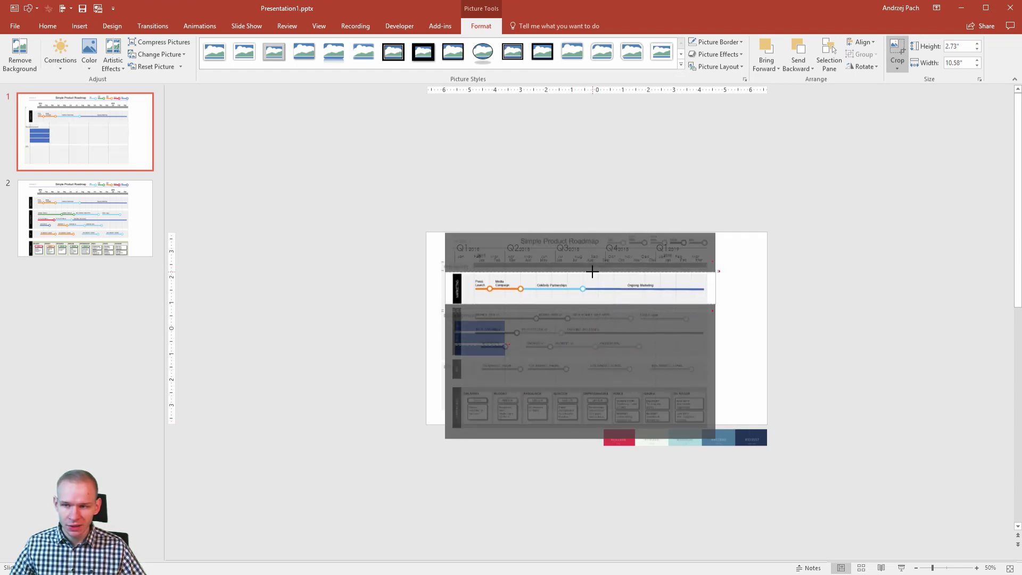
{"action": "left_click", "coordinate": [897, 54]}
Position the cropped Marketing strip across the swimlanes.
{"action": "scroll", "coordinate": [662, 292], "scroll_direction": "up", "scroll_amount": 3}
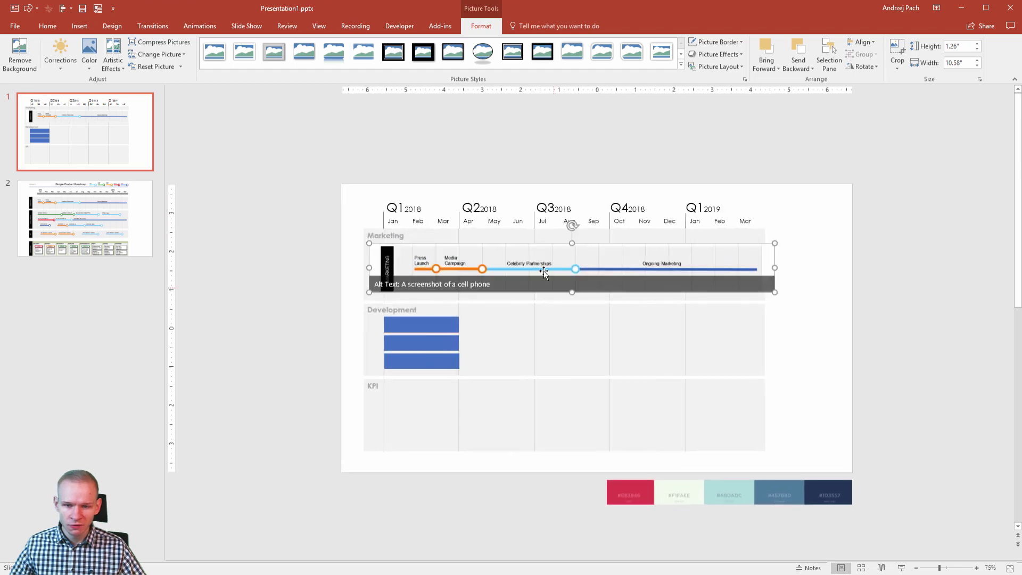
{"action": "left_click_drag", "start_coordinate": [572, 261], "coordinate": [463, 352]}
{"action": "left_click_drag", "start_coordinate": [400, 348], "coordinate": [446, 510]}
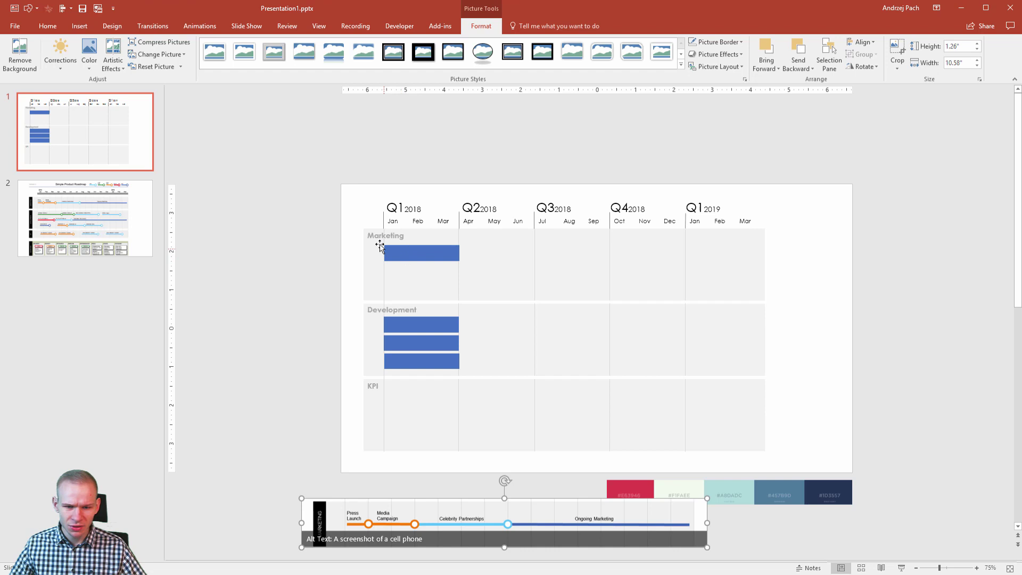
{"action": "left_click_drag", "start_coordinate": [379, 516], "coordinate": [430, 293]}
{"action": "key", "text": "Escape"}
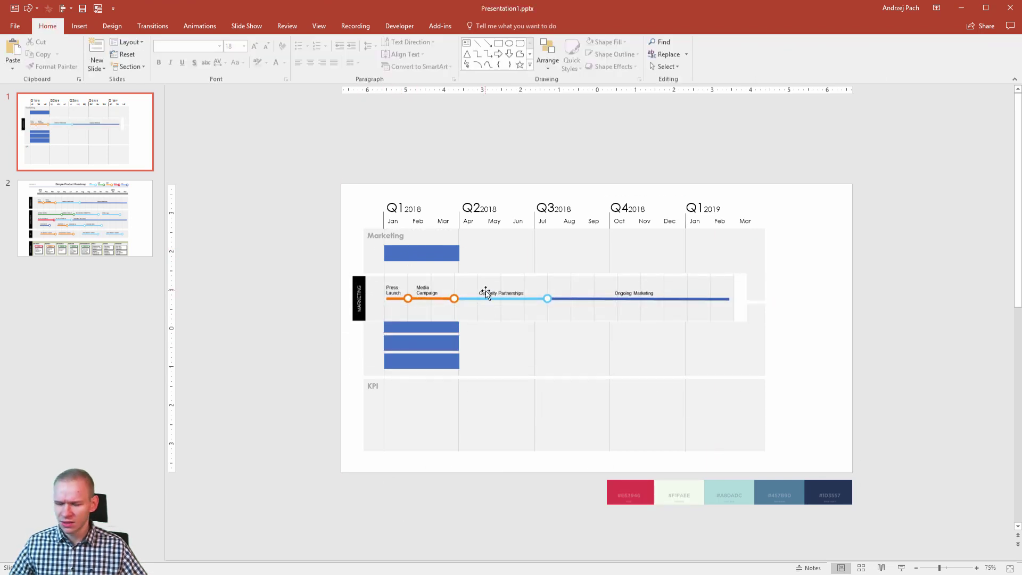
Park the reference strip above the slide, then make the first Marketing bar light teal #A8DADC, spanning only January.
{"action": "left_click_drag", "start_coordinate": [485, 293], "coordinate": [493, 152]}
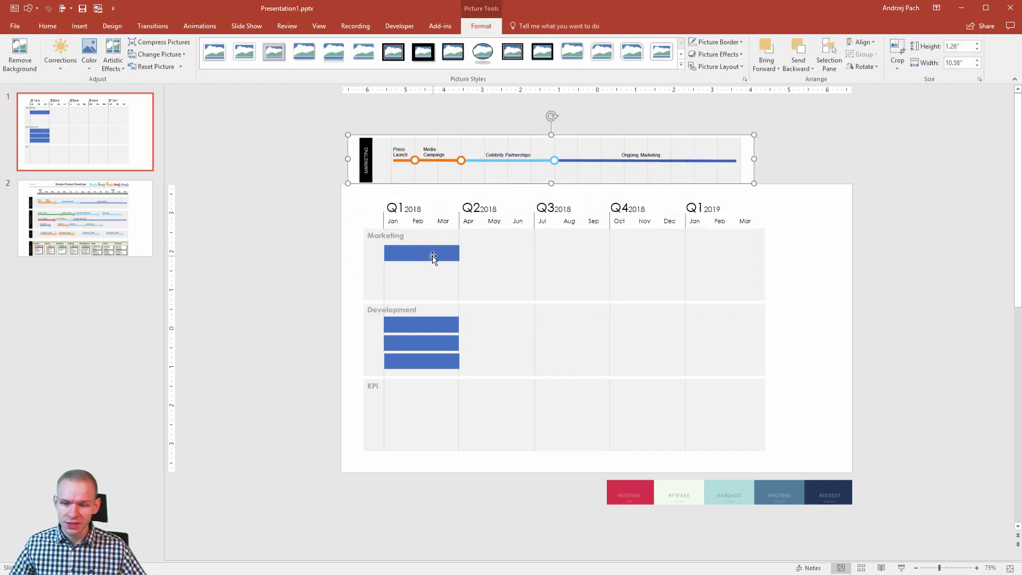
{"action": "key", "text": "Escape"}
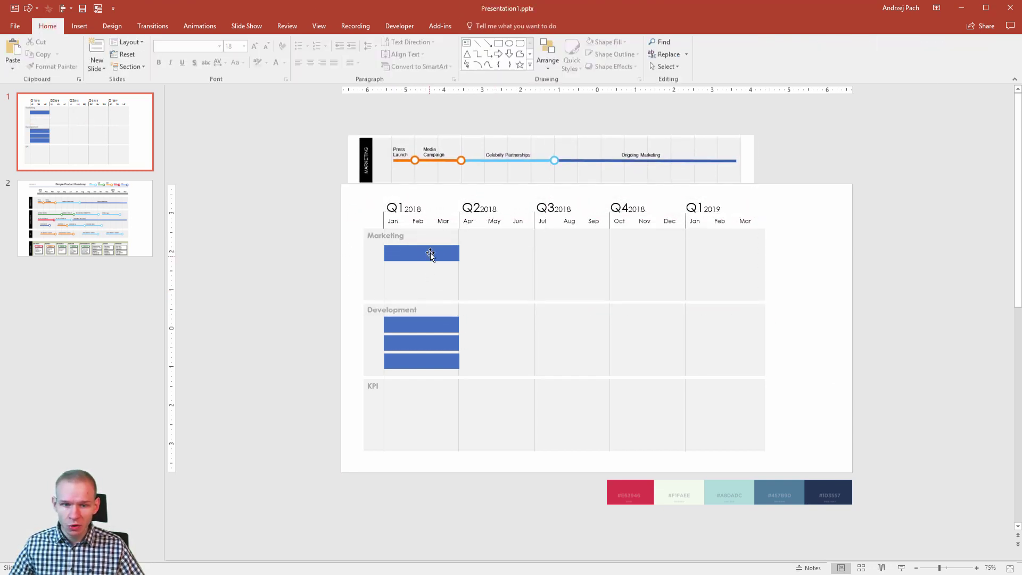
{"action": "left_click", "coordinate": [431, 252]}
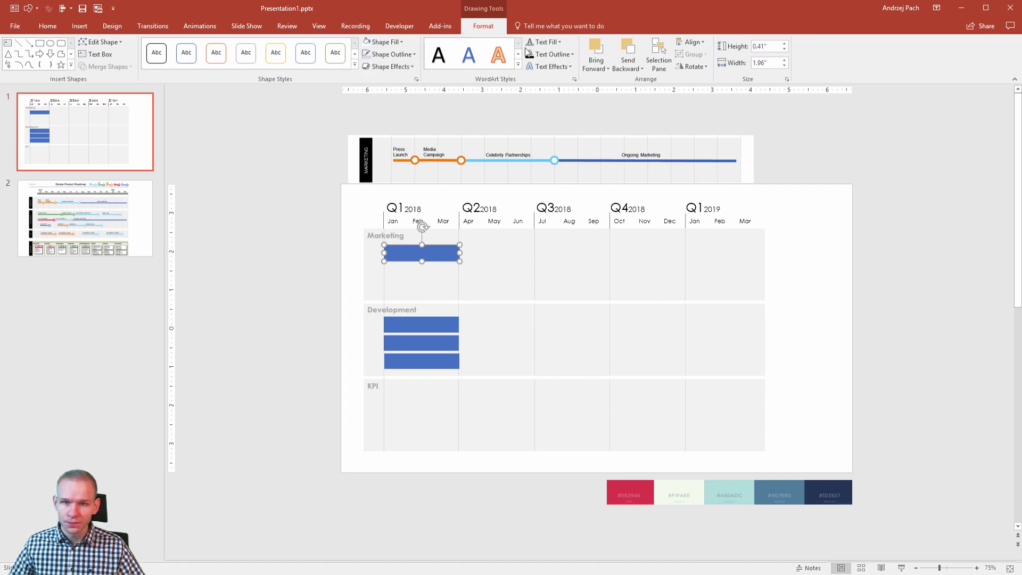
{"action": "left_click", "coordinate": [401, 41]}
{"action": "left_click", "coordinate": [414, 159]}
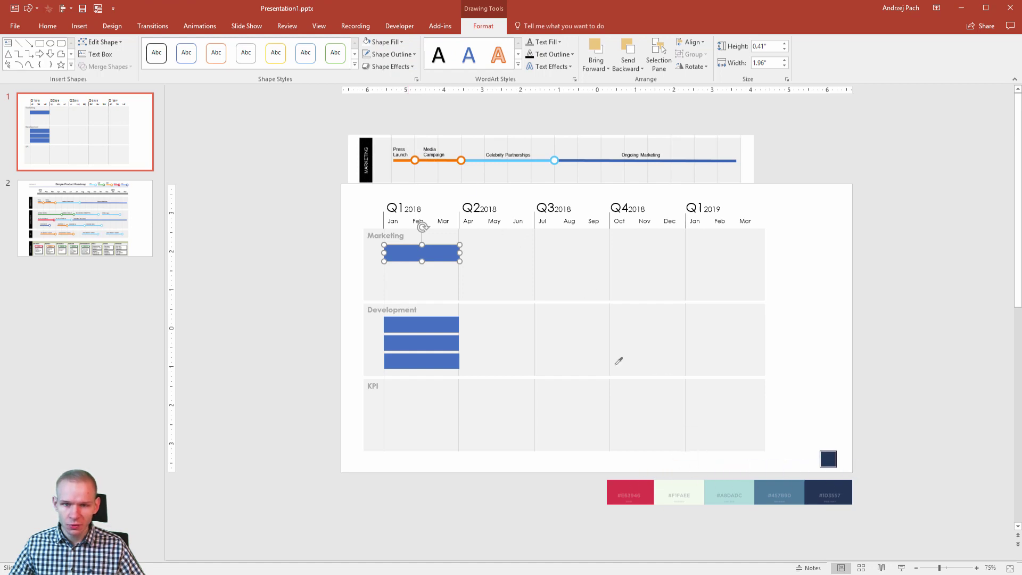
{"action": "left_click", "coordinate": [728, 483]}
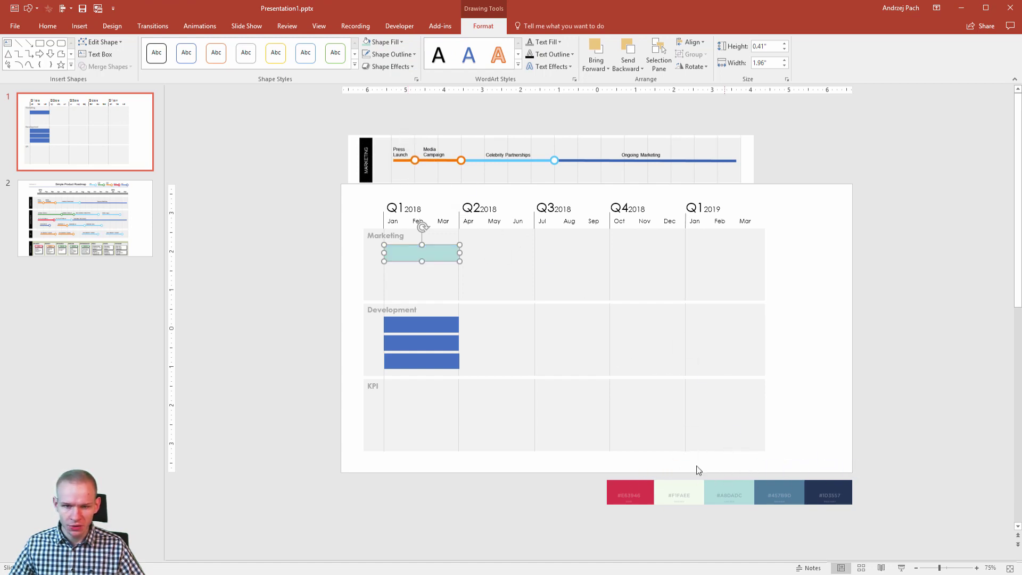
{"action": "left_click_drag", "start_coordinate": [452, 249], "coordinate": [406, 246]}
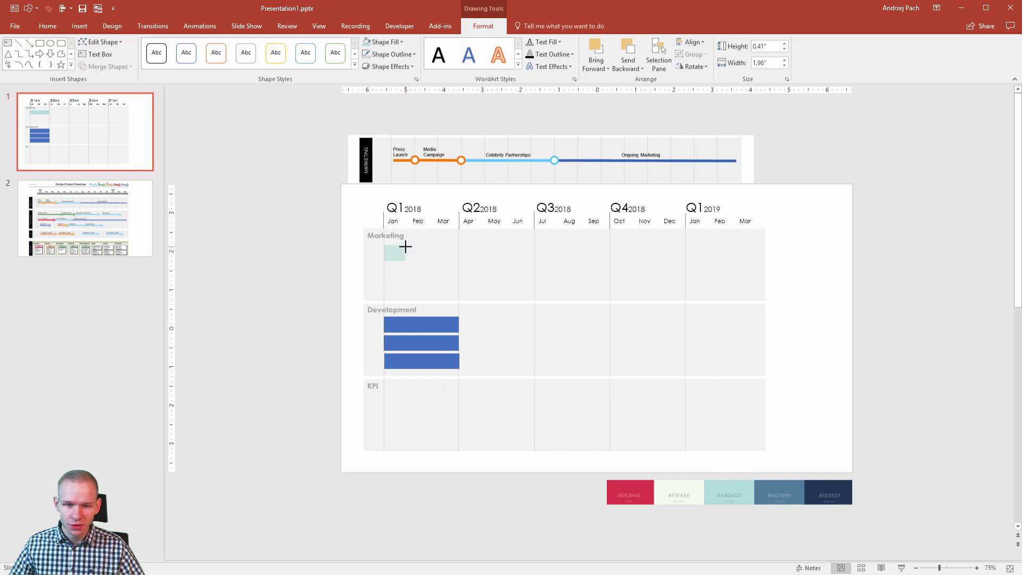
{"action": "left_click", "coordinate": [334, 279]}
Duplicate the Marketing label and retype it as two-line 'Press Launch'.
{"action": "scroll", "coordinate": [391, 253], "scroll_direction": "up", "scroll_amount": 3}
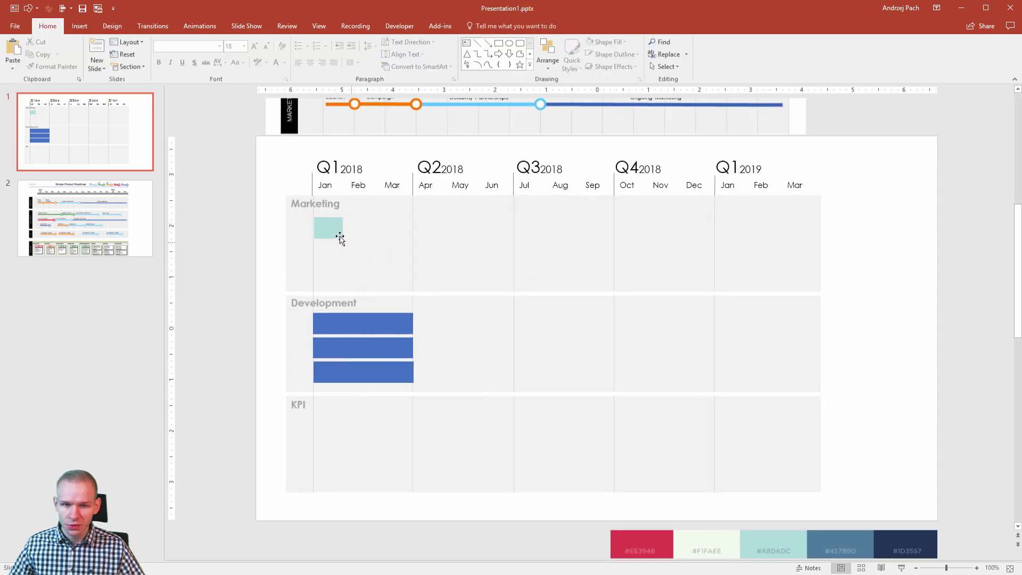
{"action": "left_click", "coordinate": [337, 209]}
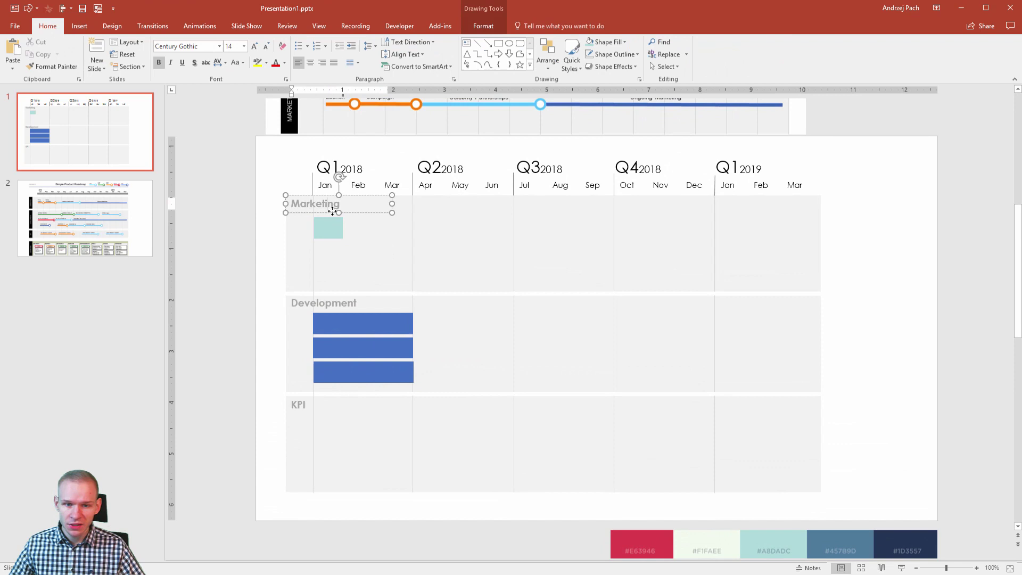
{"action": "key", "text": "ctrl+c"}
{"action": "key", "text": "ctrl+v"}
{"action": "left_click_drag", "start_coordinate": [339, 216], "coordinate": [359, 245]}
{"action": "double_click", "coordinate": [359, 244]}
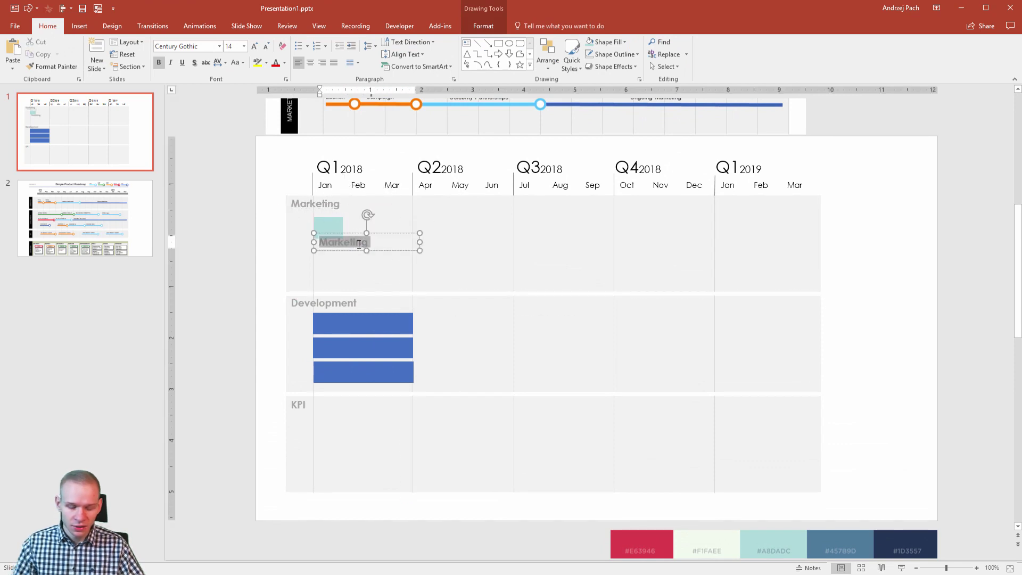
{"action": "type", "text": "Press"}
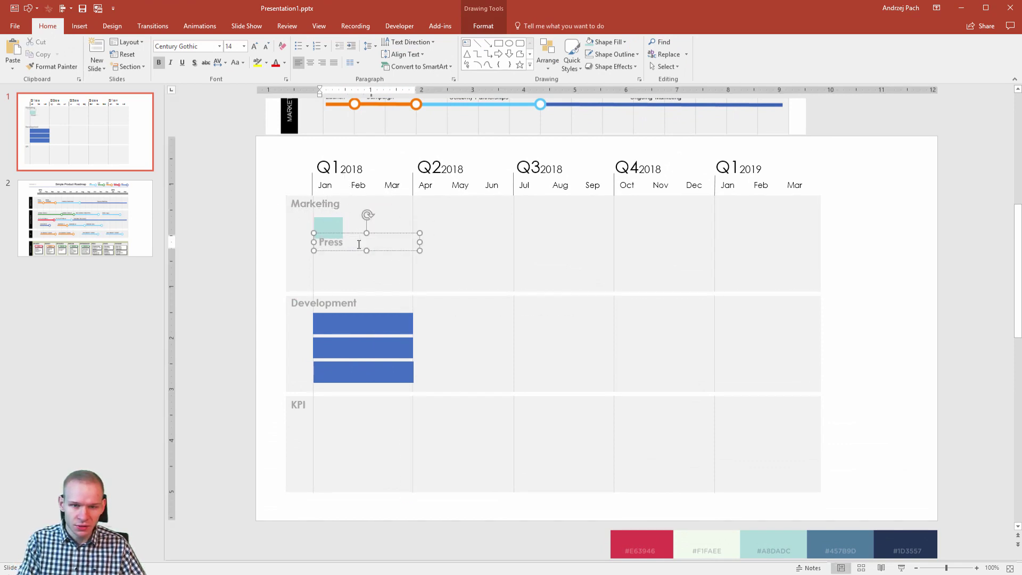
{"action": "key", "text": "Return"}
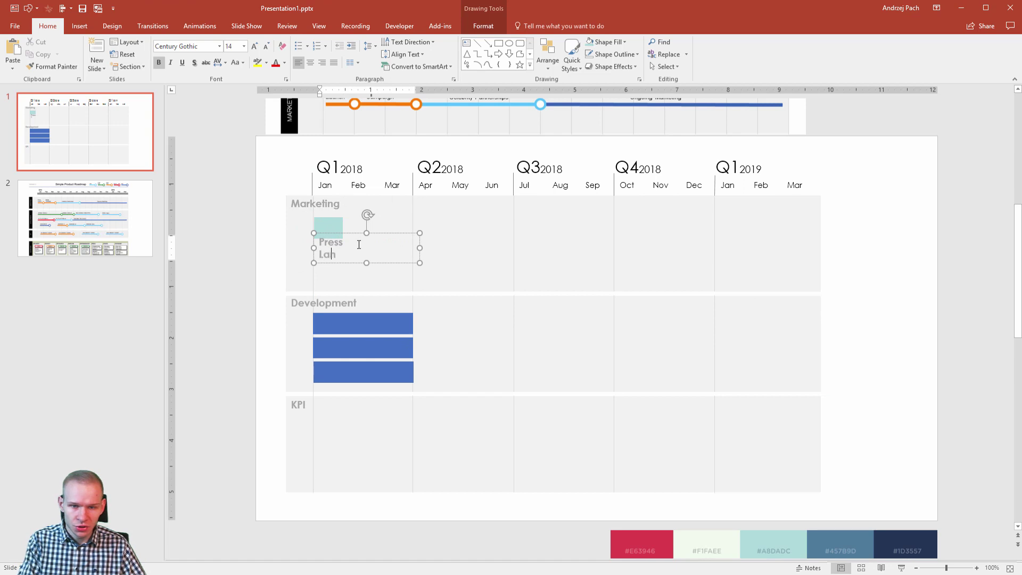
{"action": "type", "text": "Launch"}
Make the Press Launch label size 11, white, shrunk one step, and place it on the teal bar.
{"action": "key", "text": "ctrl+a"}
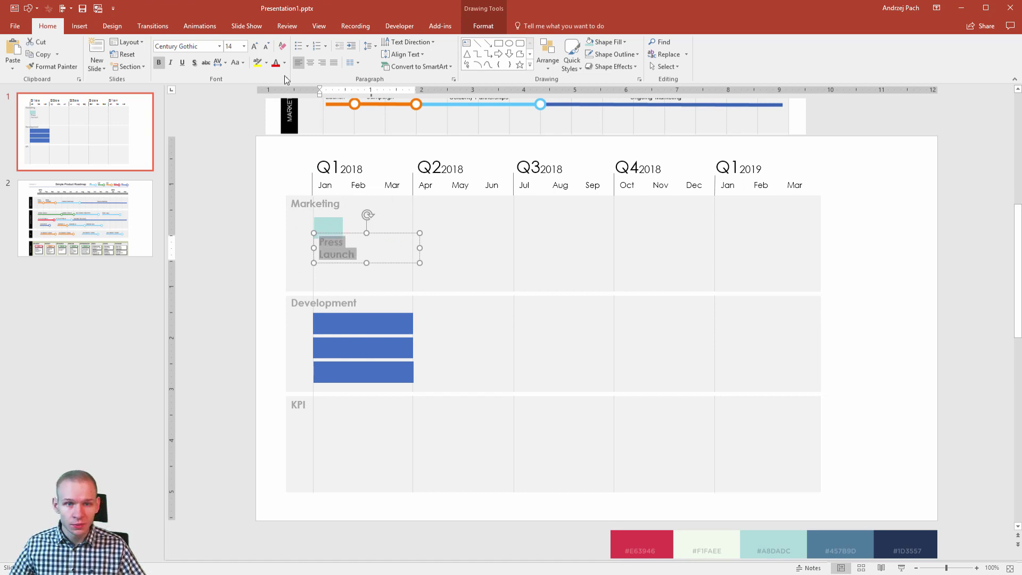
{"action": "left_click", "coordinate": [266, 46]}
{"action": "left_click", "coordinate": [266, 46]}
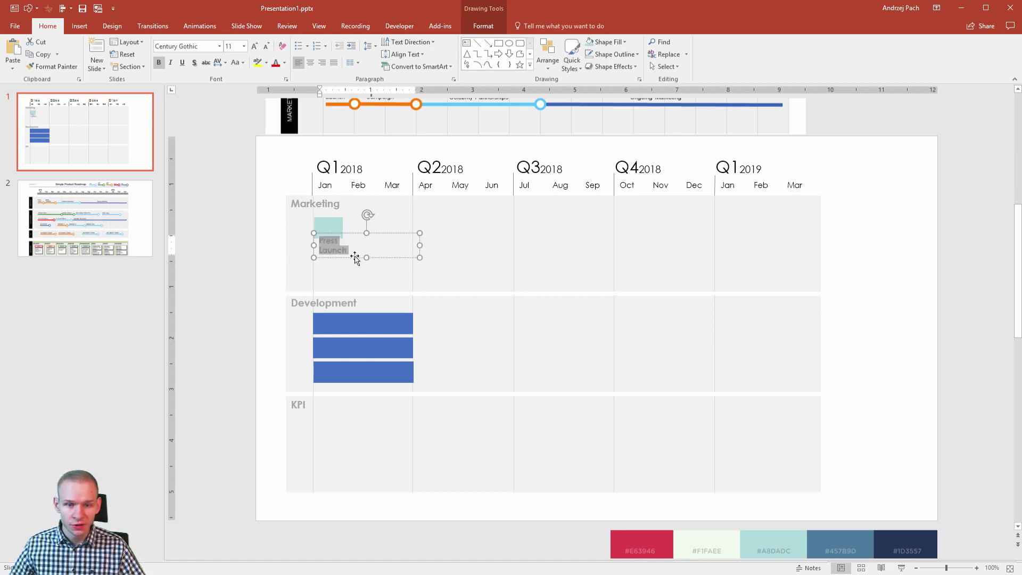
{"action": "mouse_move", "coordinate": [355, 260]}
{"action": "left_mouse_down"}
{"action": "mouse_move", "coordinate": [346, 233]}
{"action": "mouse_move", "coordinate": [352, 240]}
{"action": "left_mouse_up"}
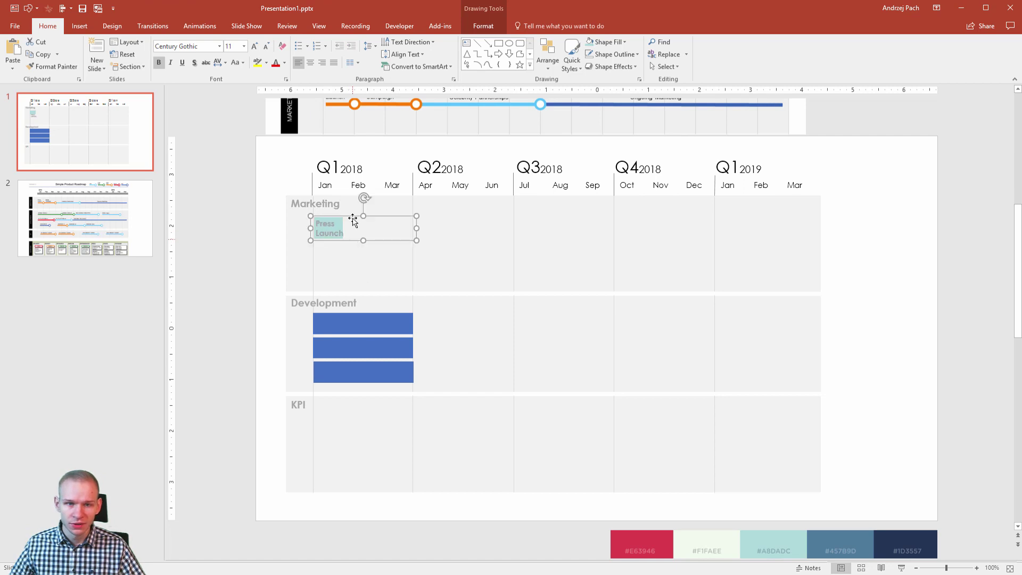
{"action": "left_click", "coordinate": [491, 25]}
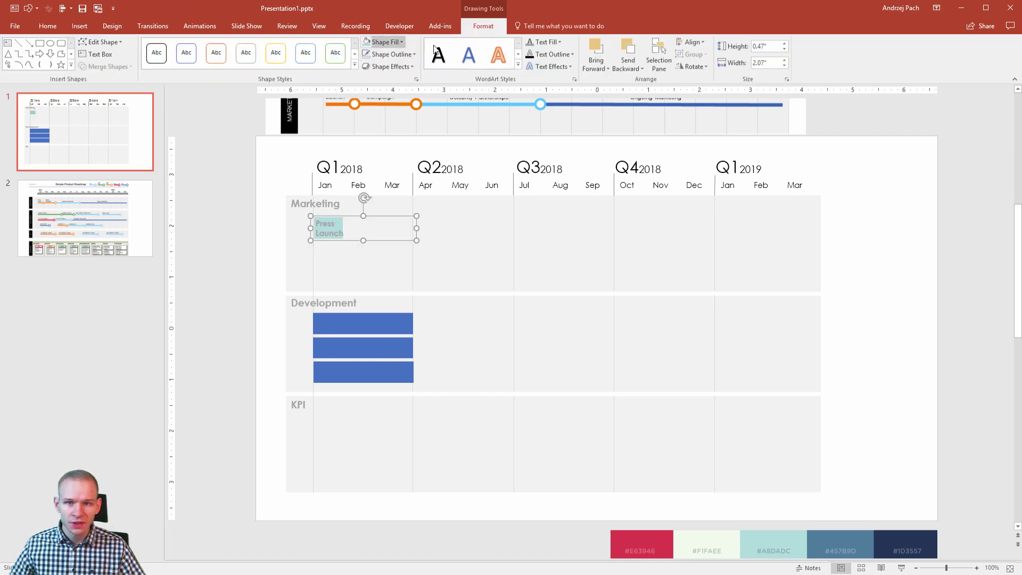
{"action": "left_click", "coordinate": [558, 42]}
{"action": "left_click", "coordinate": [532, 65]}
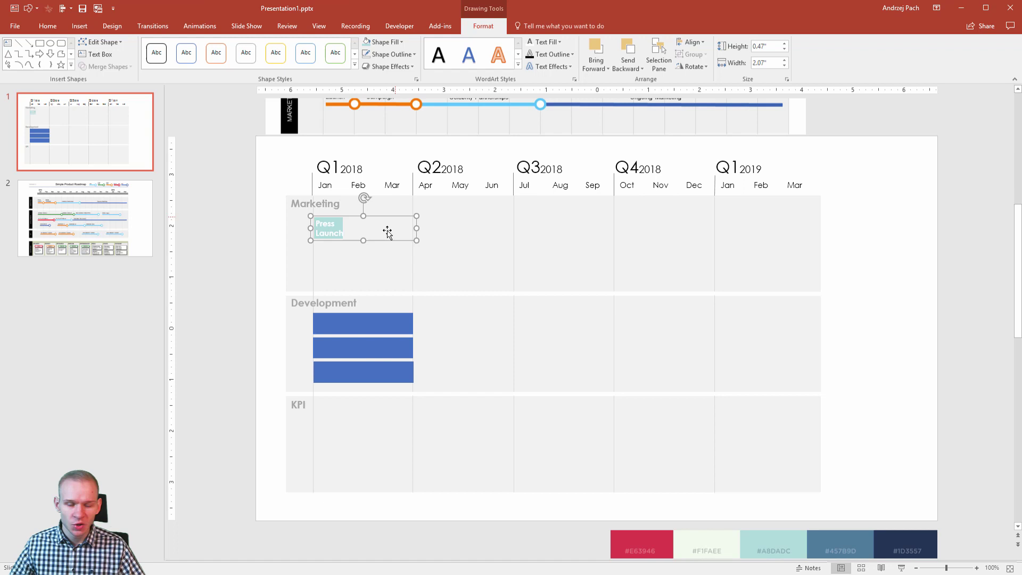
{"action": "key", "text": "ctrl+bracketleft"}
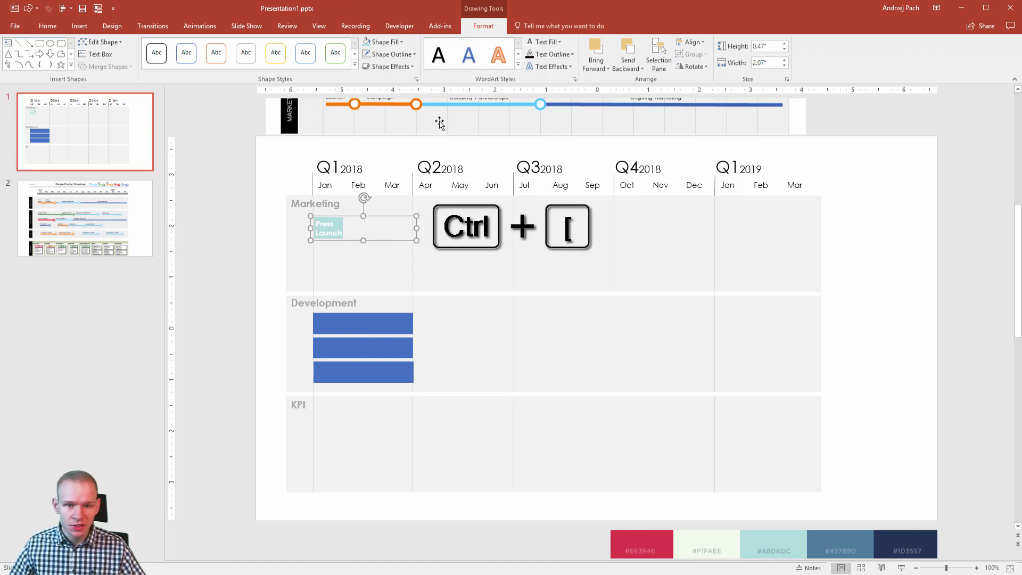
{"action": "key", "text": "Escape"}
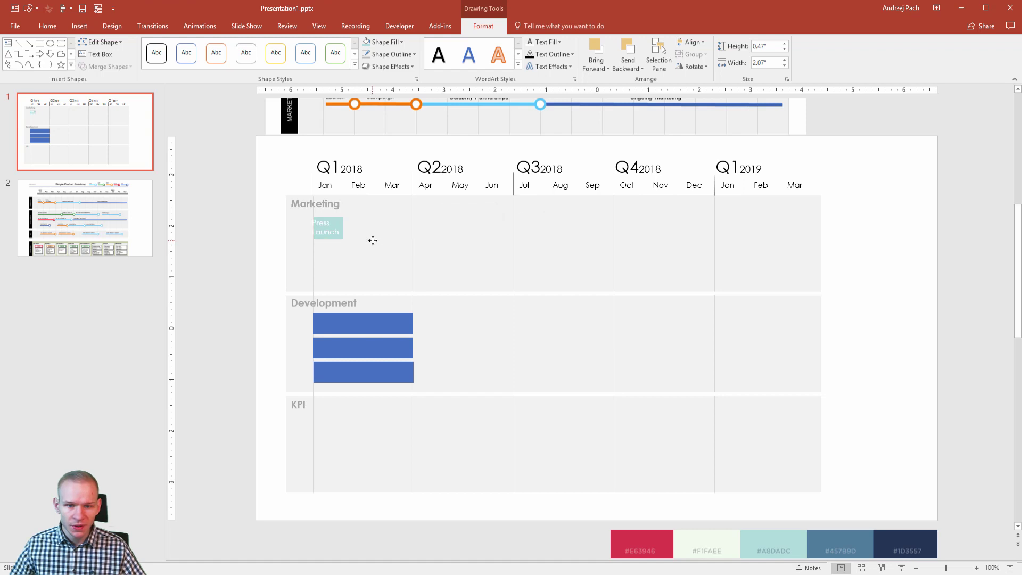
{"action": "left_click", "coordinate": [376, 241]}
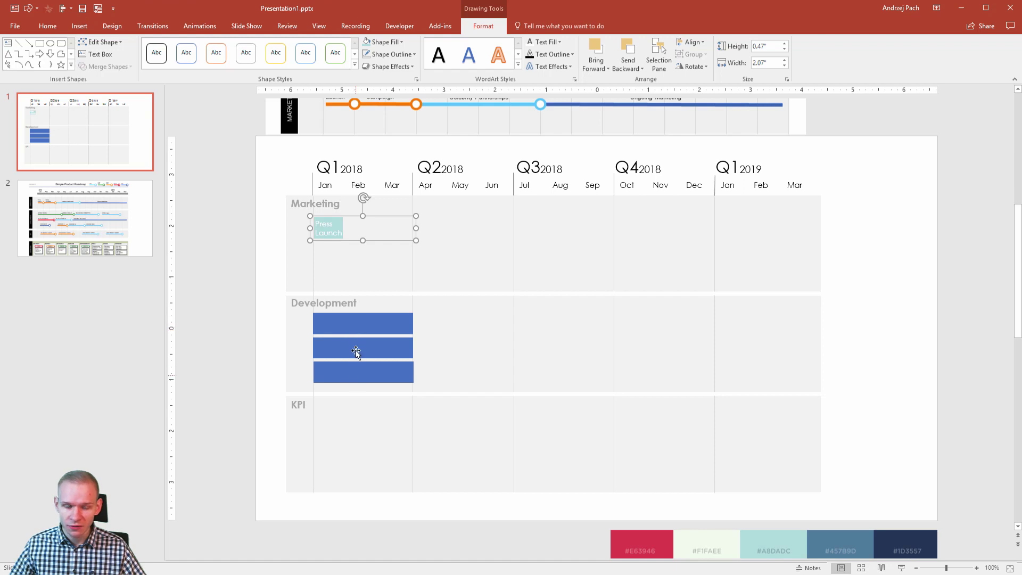
Stretch the three Development bars taller.
{"action": "scroll", "coordinate": [356, 157], "scroll_direction": "down", "scroll_amount": 3, "text": "ctrl"}
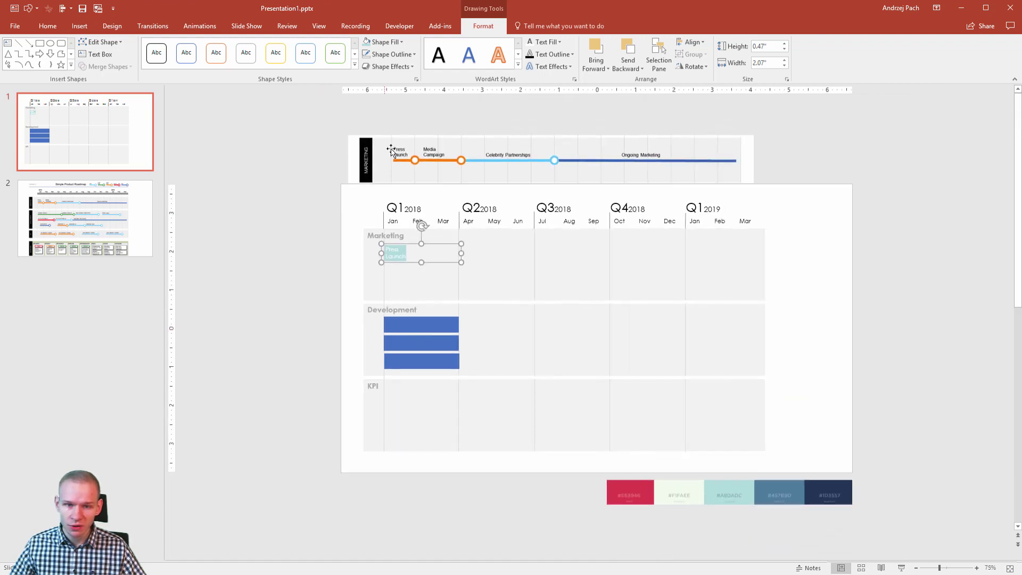
{"action": "scroll", "coordinate": [412, 226], "scroll_direction": "up", "scroll_amount": 4, "text": "ctrl"}
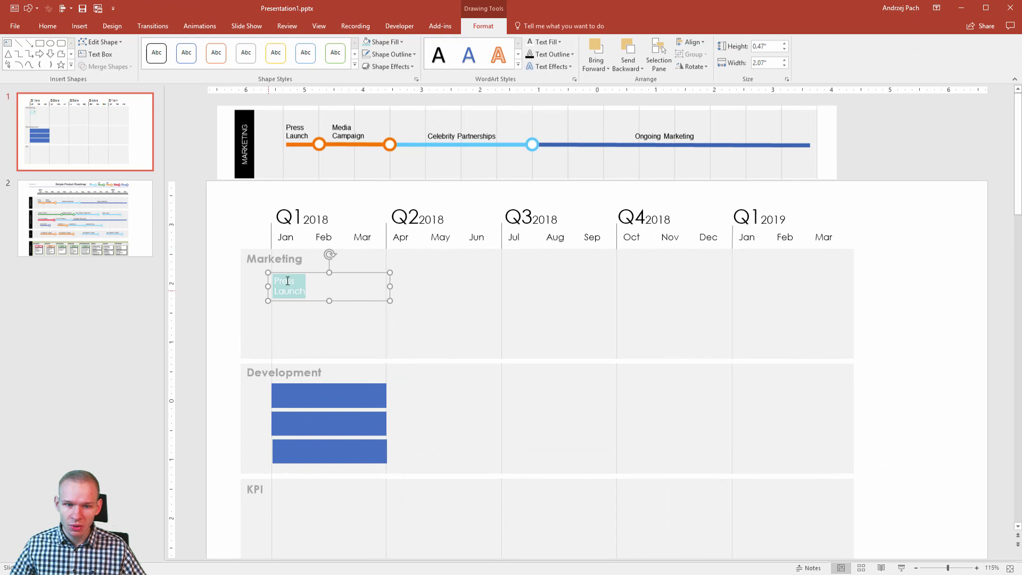
{"action": "left_click", "coordinate": [339, 398]}
{"action": "left_click", "coordinate": [338, 422], "text": "shift"}
{"action": "left_click", "coordinate": [336, 441], "text": "shift"}
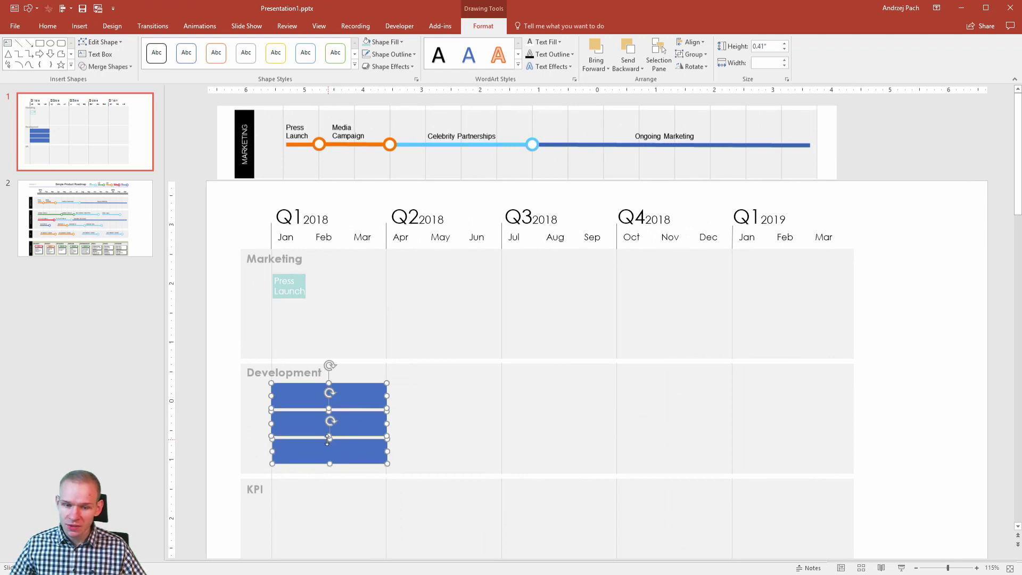
{"action": "left_click_drag", "start_coordinate": [328, 439], "coordinate": [328, 467]}
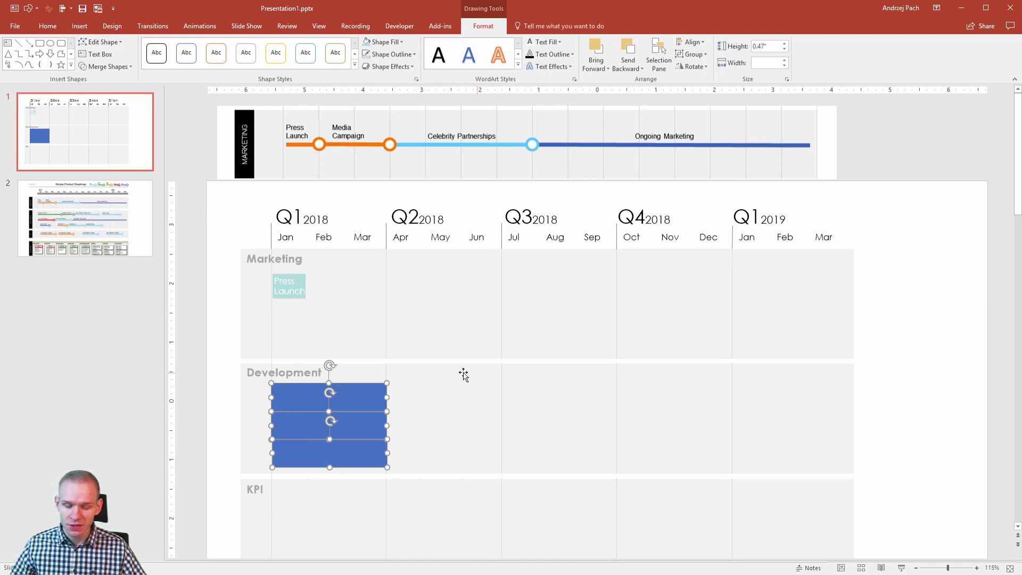
{"action": "left_click", "coordinate": [198, 426]}
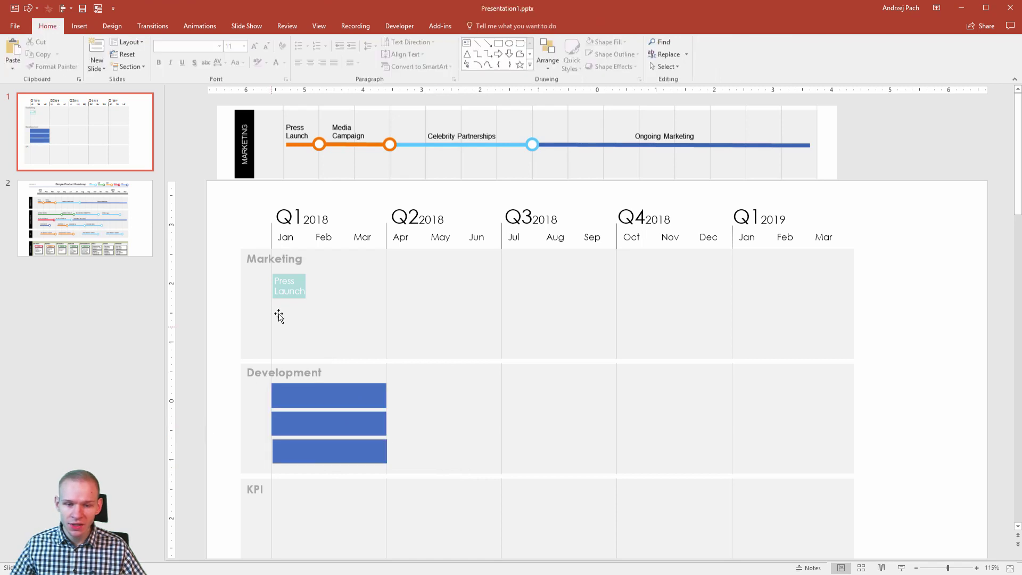
Narrow the Press Launch label to the width of its teal bar.
{"action": "left_click", "coordinate": [290, 292]}
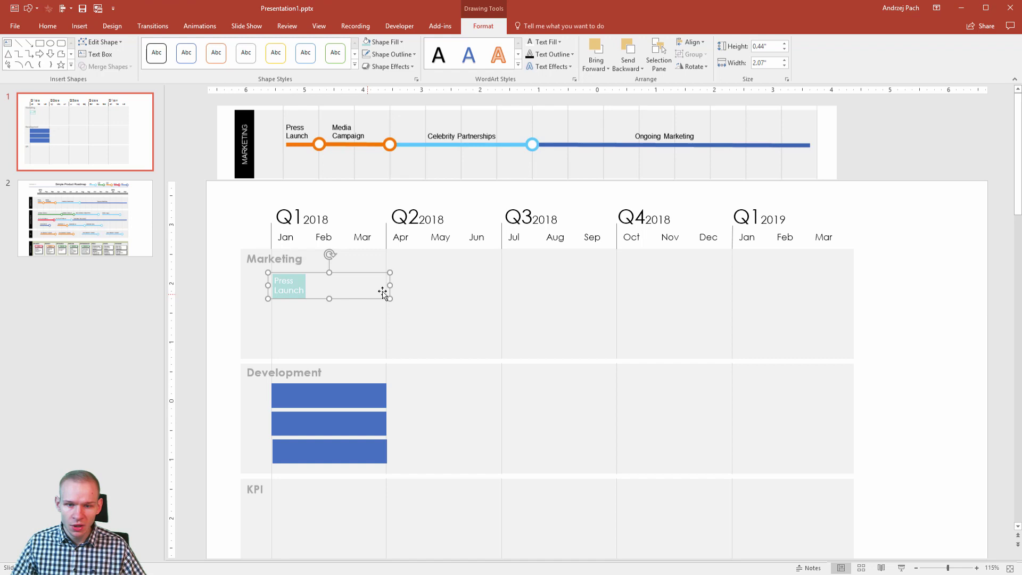
{"action": "left_click_drag", "start_coordinate": [391, 286], "coordinate": [309, 283]}
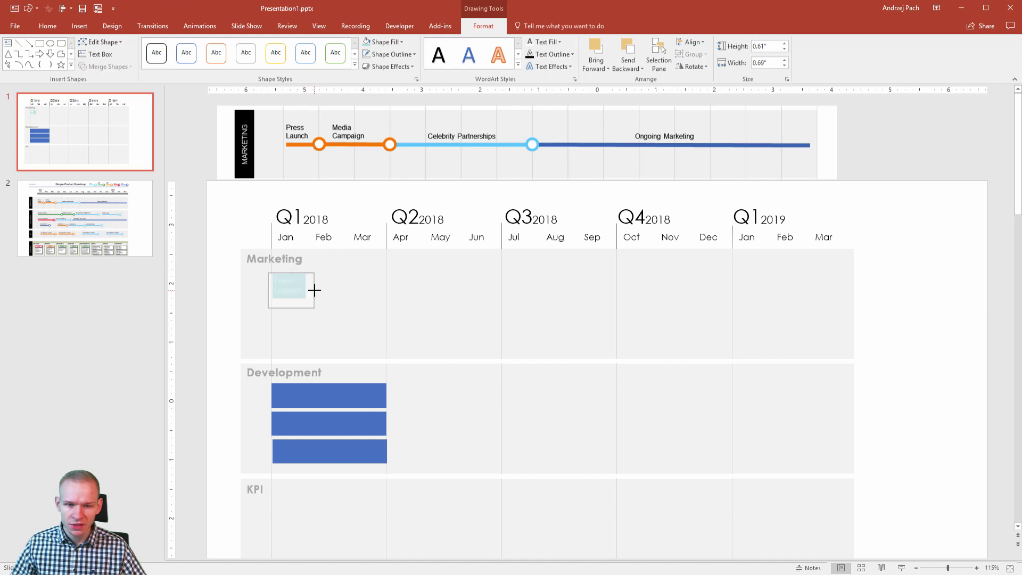
{"action": "left_click", "coordinate": [229, 333]}
{"action": "scroll", "coordinate": [242, 330], "scroll_direction": "down", "scroll_amount": 2}
{"action": "scroll", "coordinate": [243, 331], "scroll_direction": "down", "scroll_amount": 3}
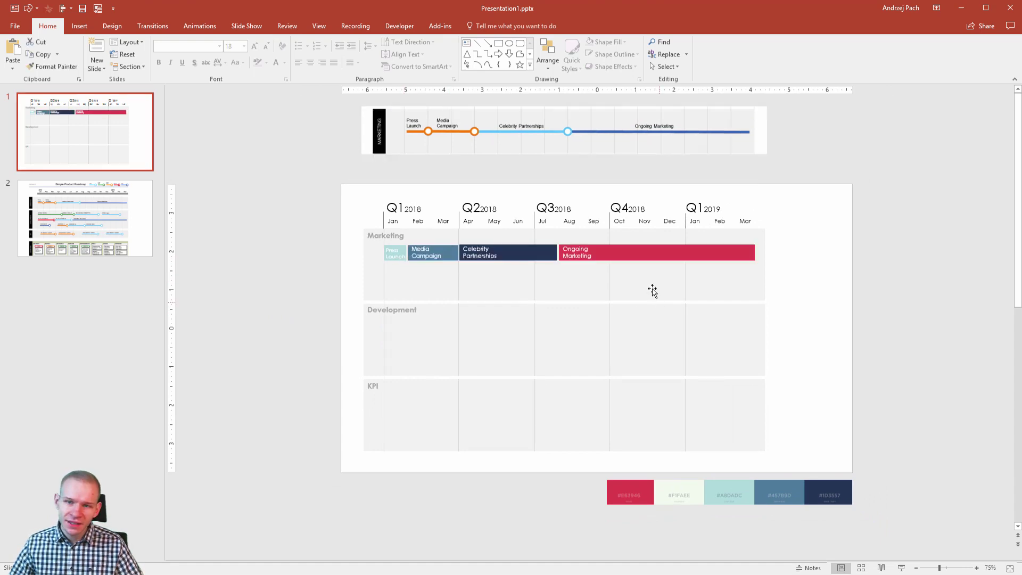
Delete the reference timeline picture and select the four Marketing task bars.
{"action": "left_click_drag", "start_coordinate": [562, 141], "coordinate": [577, 192]}
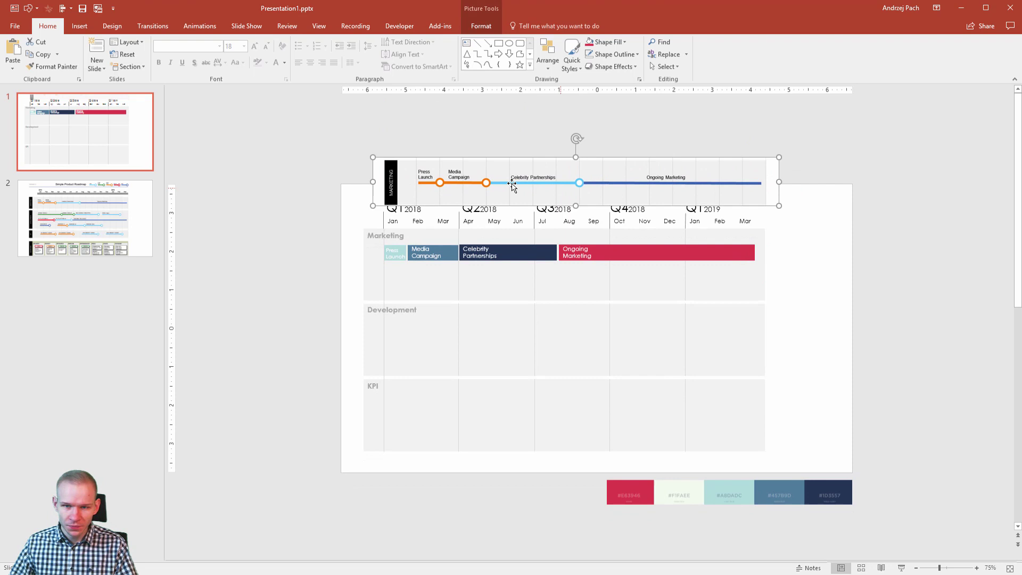
{"action": "key", "text": "Delete"}
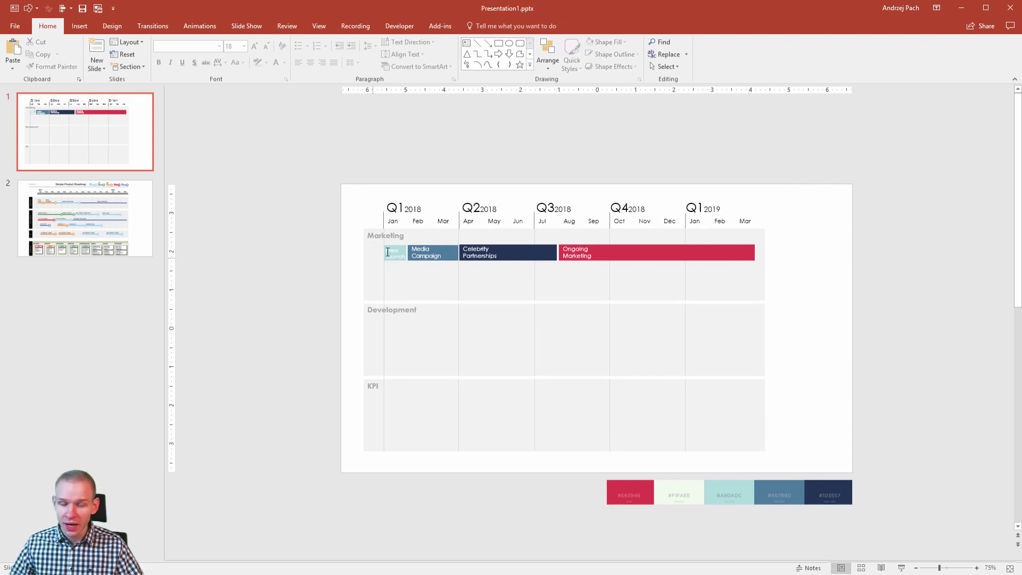
{"action": "left_click", "coordinate": [678, 252]}
{"action": "left_click", "coordinate": [586, 250]}
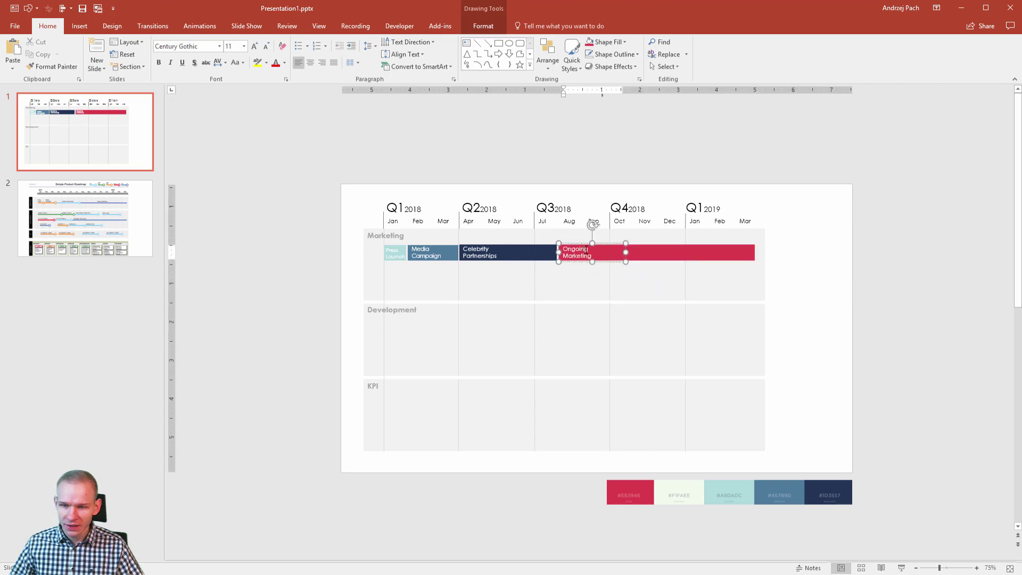
{"action": "left_click_drag", "start_coordinate": [782, 273], "coordinate": [363, 239]}
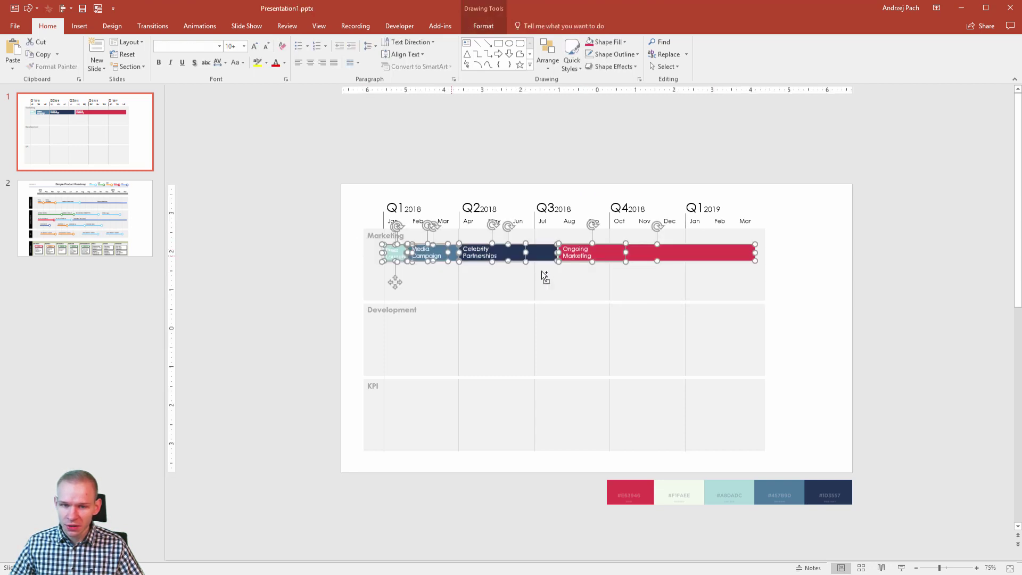
Place three stacked copies of the four bars in the Development swimlane.
{"action": "key", "text": "ctrl+v"}
{"action": "left_click_drag", "start_coordinate": [400, 290], "coordinate": [394, 356]}
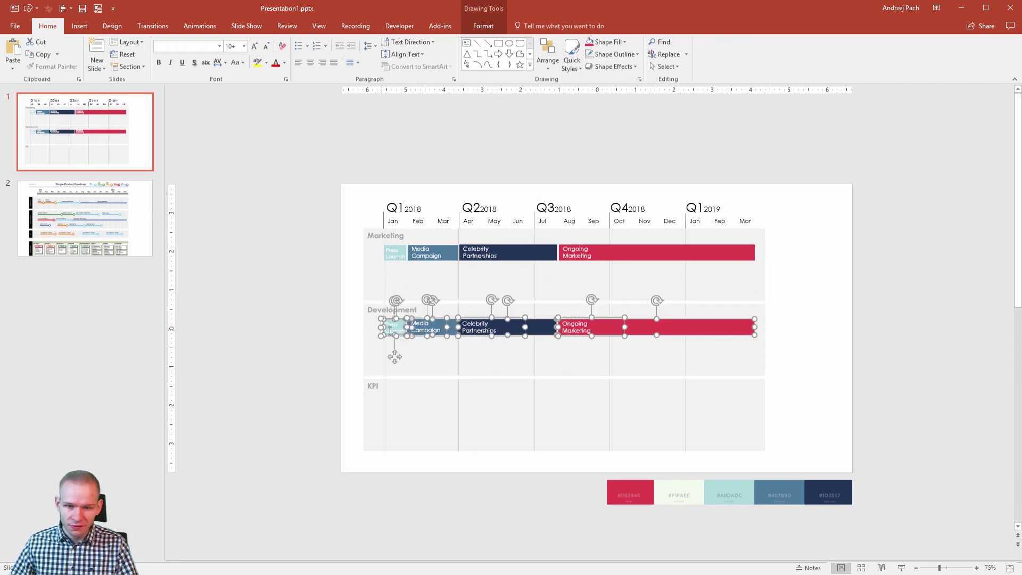
{"action": "key", "text": "ctrl+v"}
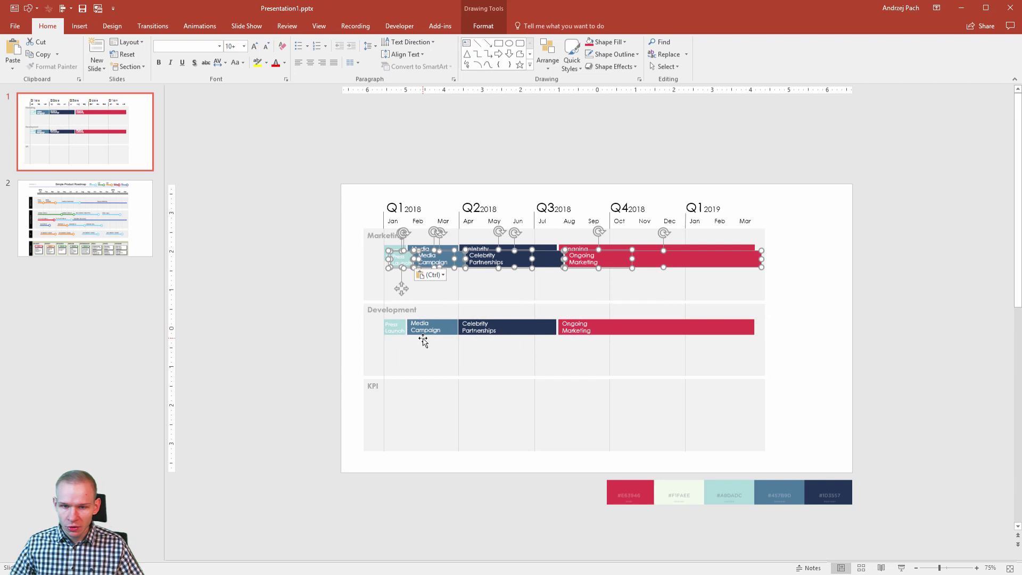
{"action": "mouse_move", "coordinate": [402, 319]}
{"action": "left_mouse_down"}
{"action": "mouse_move", "coordinate": [397, 376]}
{"action": "mouse_move", "coordinate": [399, 285]}
{"action": "mouse_move", "coordinate": [388, 397]}
{"action": "left_mouse_up"}
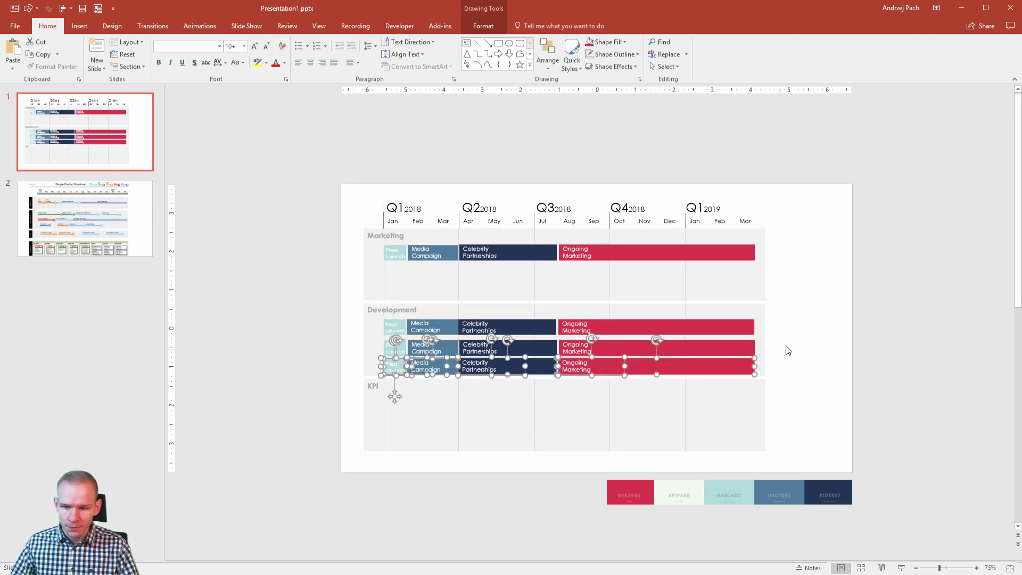
{"action": "mouse_move", "coordinate": [798, 329]}
{"action": "left_mouse_down"}
{"action": "mouse_move", "coordinate": [641, 370]}
{"action": "mouse_move", "coordinate": [369, 365]}
{"action": "left_mouse_up"}
{"action": "left_click", "coordinate": [817, 400]}
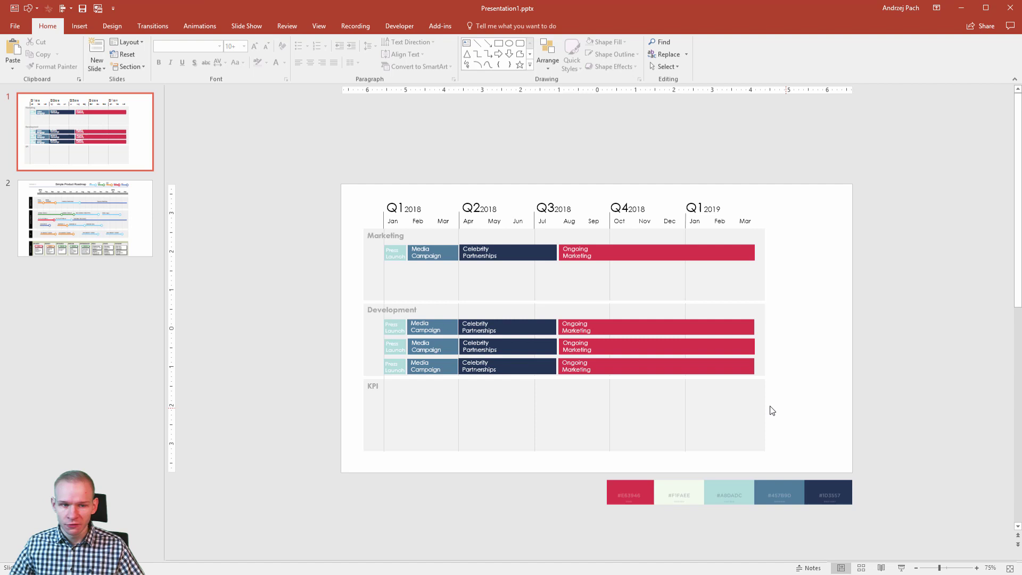
Compare the roadmap on slide 1 against the Simple Product Roadmap reference slide.
{"action": "left_click", "coordinate": [64, 242]}
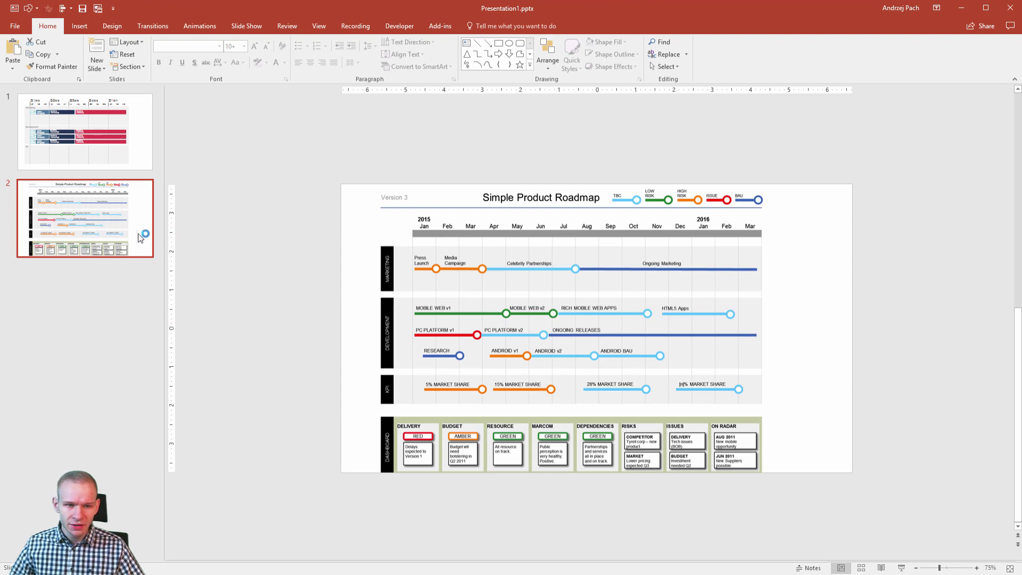
{"action": "key", "text": "Up"}
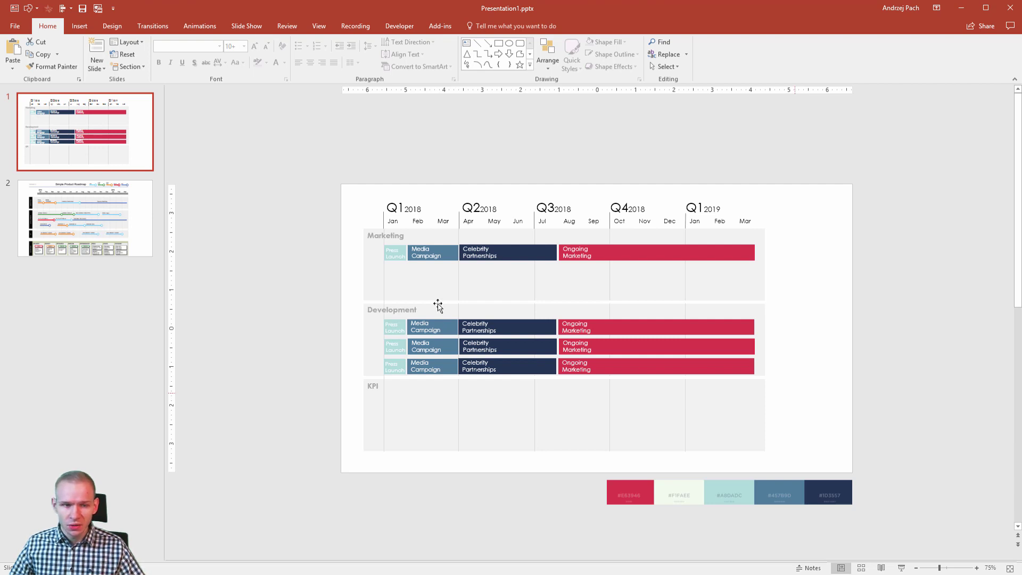
{"action": "left_click", "coordinate": [100, 242]}
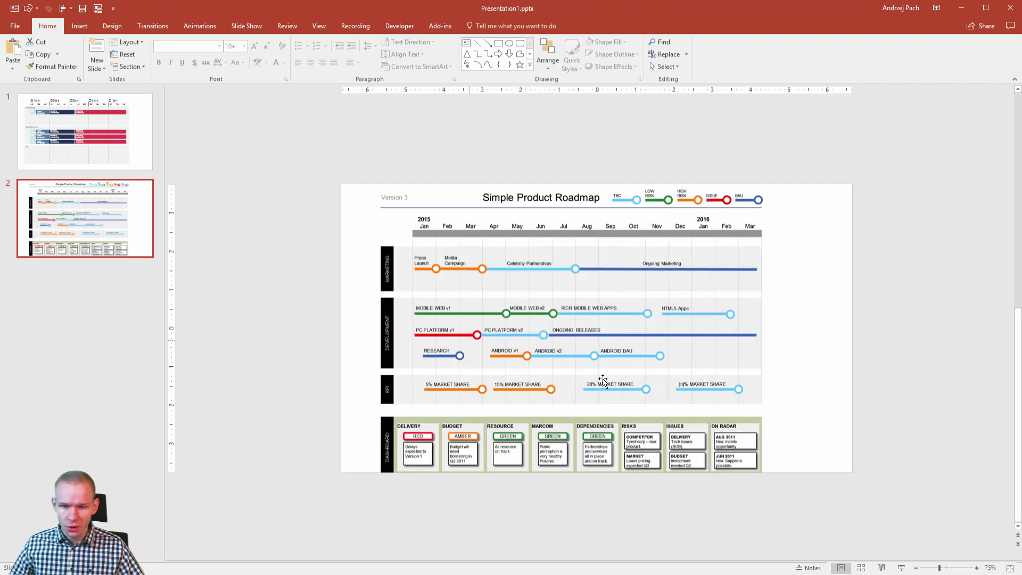
{"action": "key", "text": "Up"}
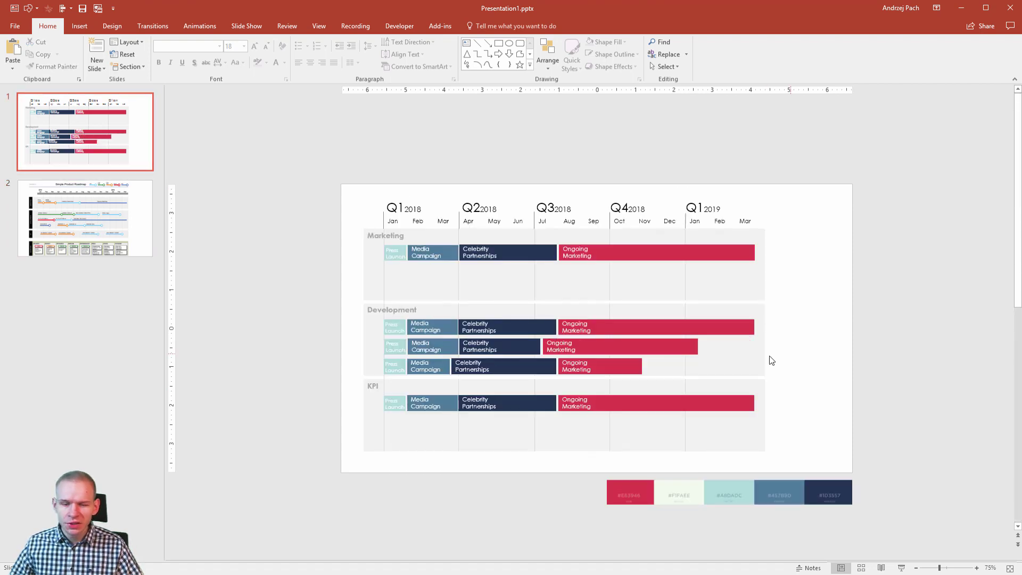
{"action": "scroll", "coordinate": [770, 358], "scroll_direction": "up", "scroll_amount": 4, "text": "ctrl"}
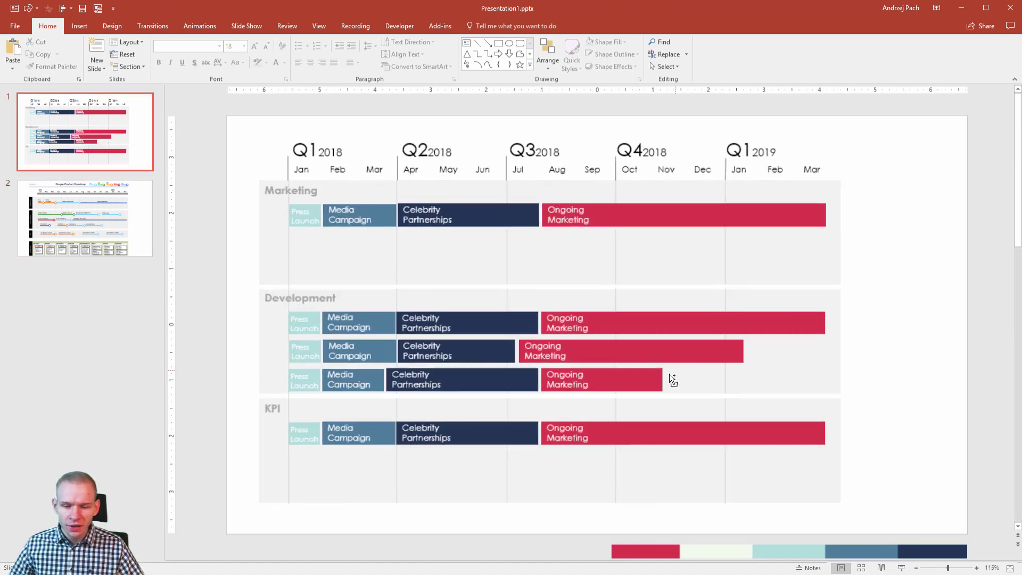
Shorten the middle Development row's Celebrity Partnerships bar to end in July, meeting Ongoing Marketing.
{"action": "left_click", "coordinate": [503, 361]}
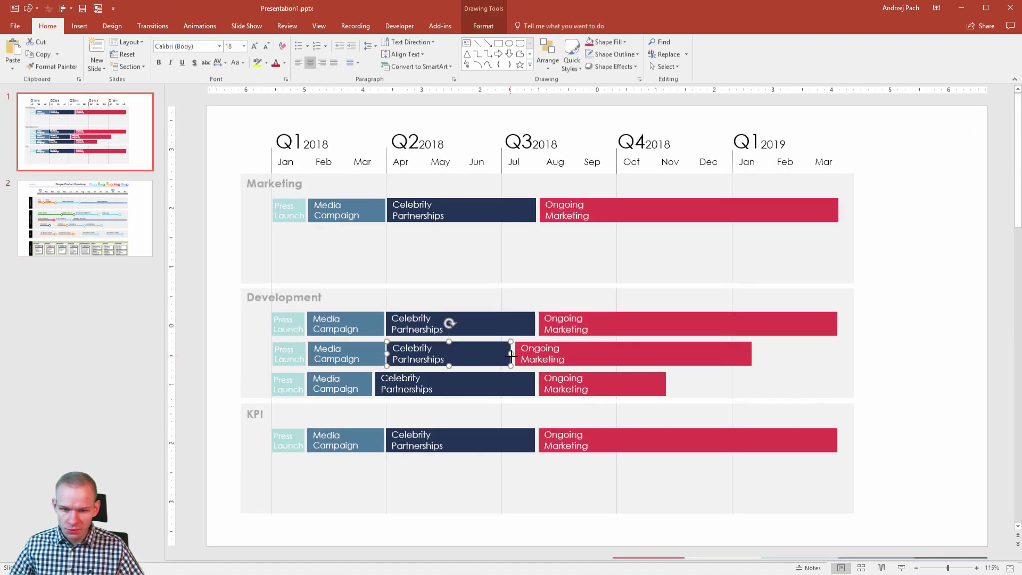
{"action": "mouse_move", "coordinate": [511, 355]}
{"action": "left_mouse_down"}
{"action": "mouse_move", "coordinate": [455, 351]}
{"action": "mouse_move", "coordinate": [517, 353]}
{"action": "left_mouse_up"}
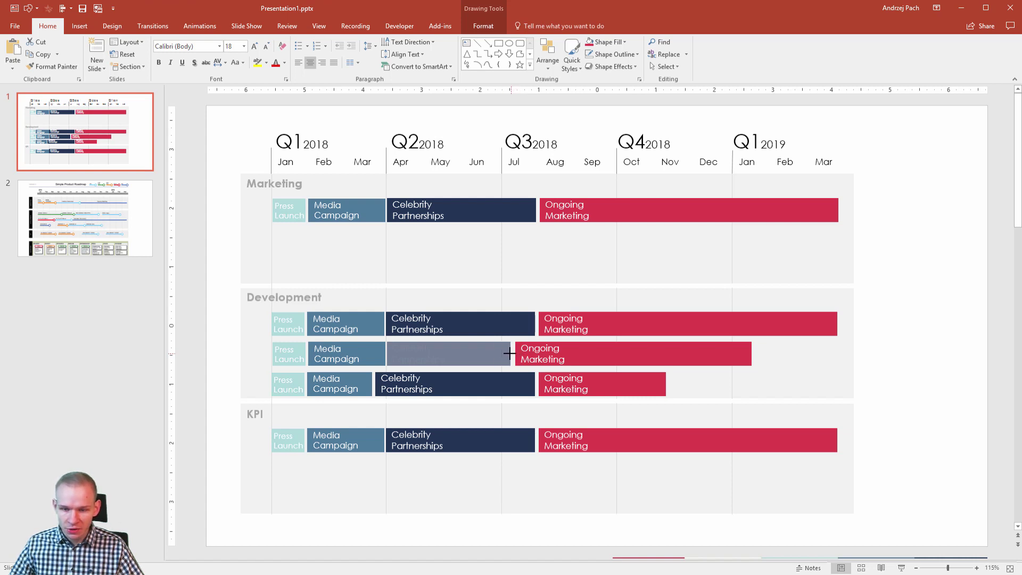
{"action": "left_click_drag", "start_coordinate": [512, 353], "coordinate": [510, 352]}
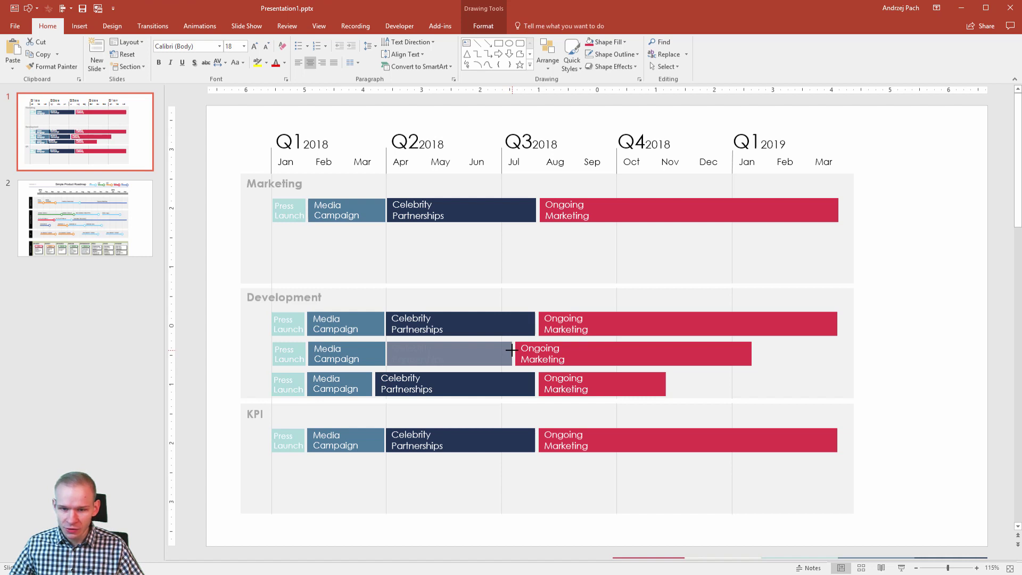
{"action": "left_click_drag", "start_coordinate": [511, 350], "coordinate": [511, 349]}
{"action": "left_click", "coordinate": [844, 392]}
{"action": "key", "text": "Escape"}
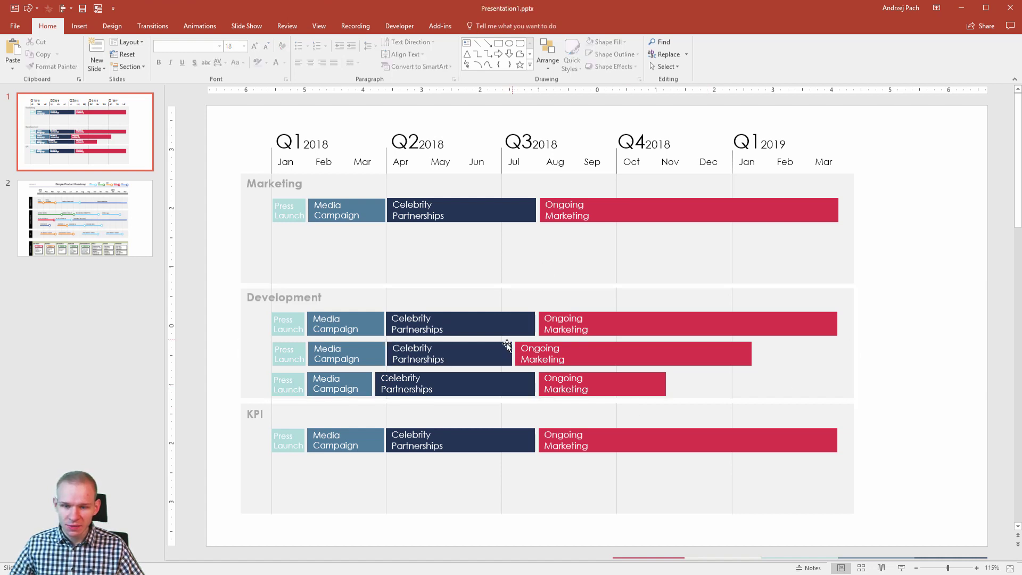
Insert a new blank slide after slide 1.
{"action": "scroll", "coordinate": [843, 382], "scroll_direction": "down", "scroll_amount": 5}
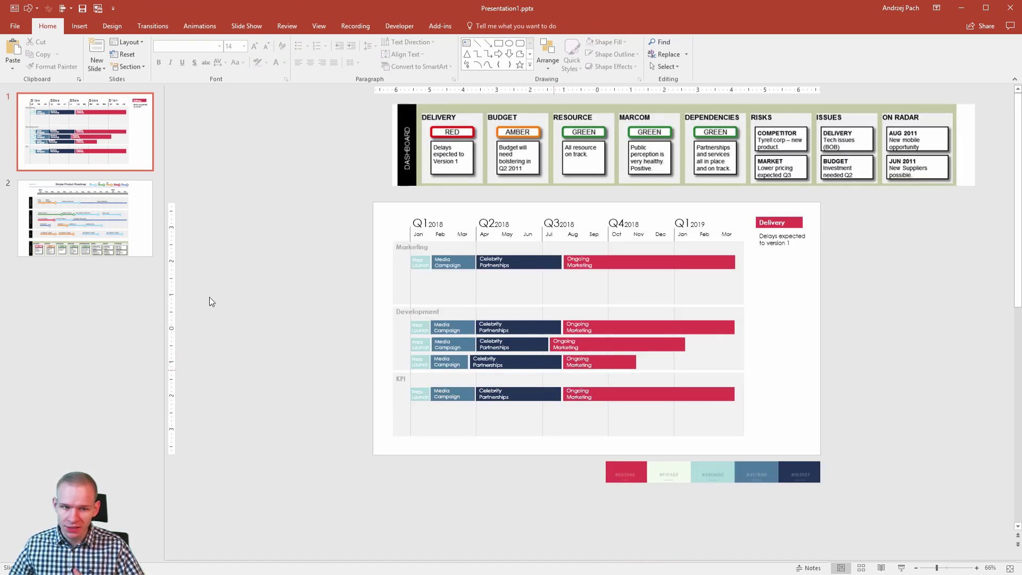
{"action": "left_click", "coordinate": [101, 235]}
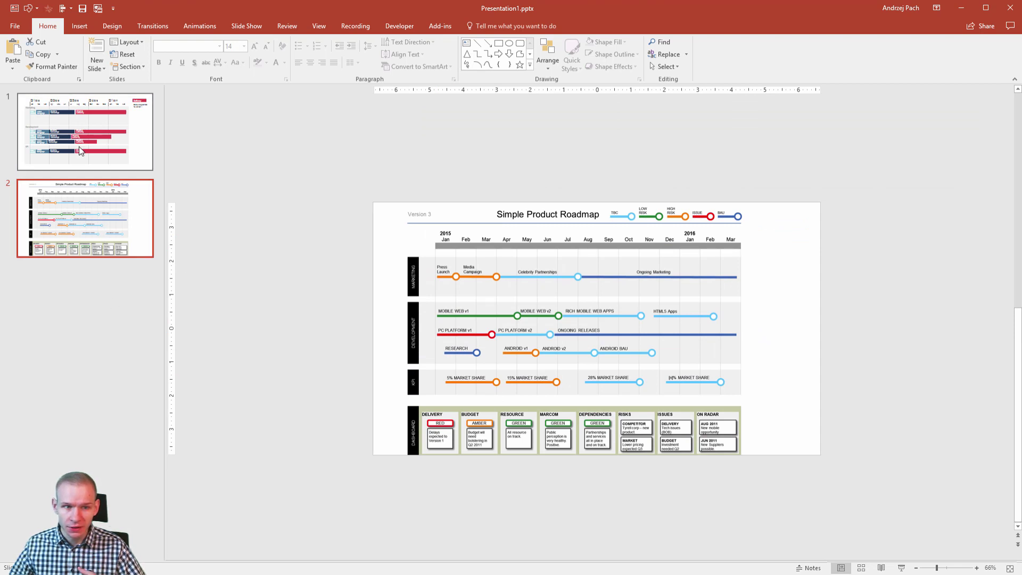
{"action": "right_click", "coordinate": [101, 175]}
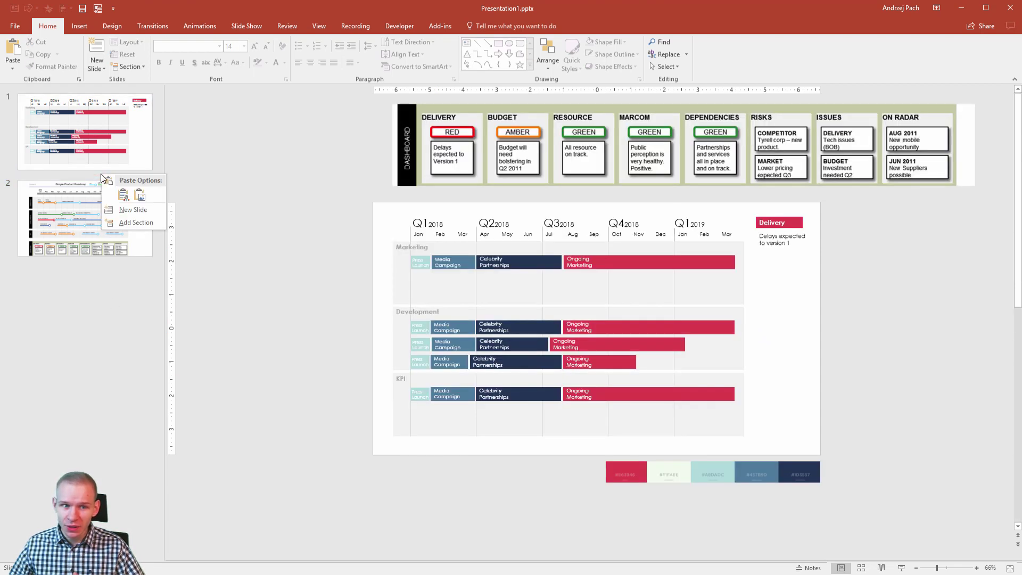
{"action": "left_click", "coordinate": [148, 211]}
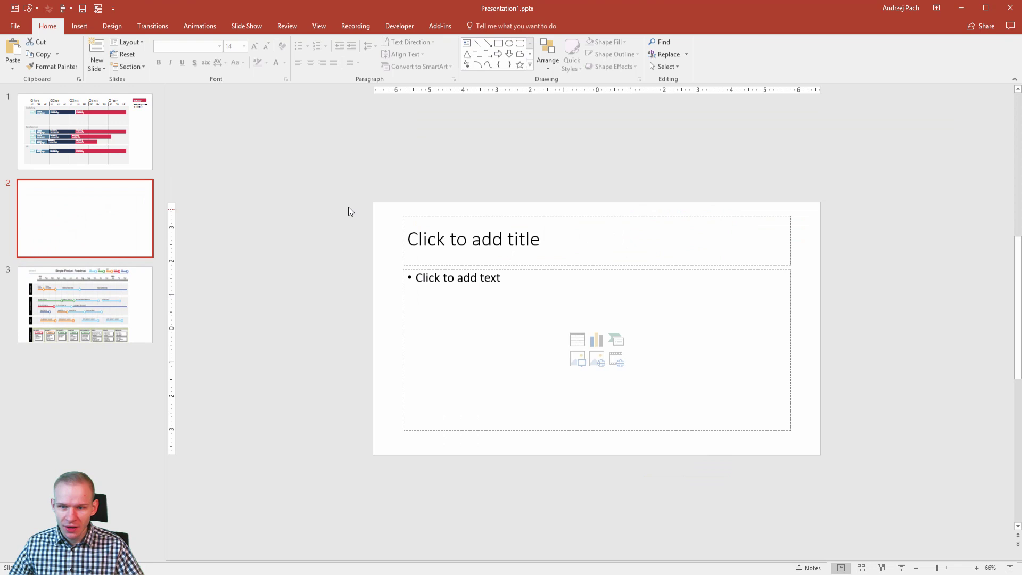
Place a copy of the red Delivery tag lower down beside the swimlanes.
{"action": "left_click", "coordinate": [123, 152]}
{"action": "left_click", "coordinate": [796, 220]}
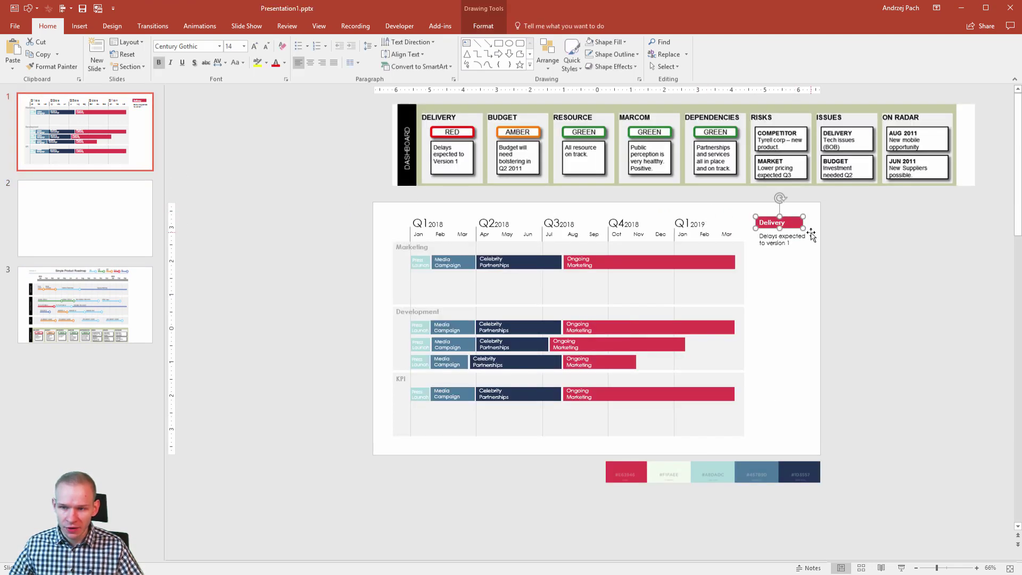
{"action": "left_click_drag", "start_coordinate": [780, 222], "coordinate": [779, 374]}
Give the new Delivery tag an Action hyperlink to slide 3.
{"action": "left_click", "coordinate": [86, 26]}
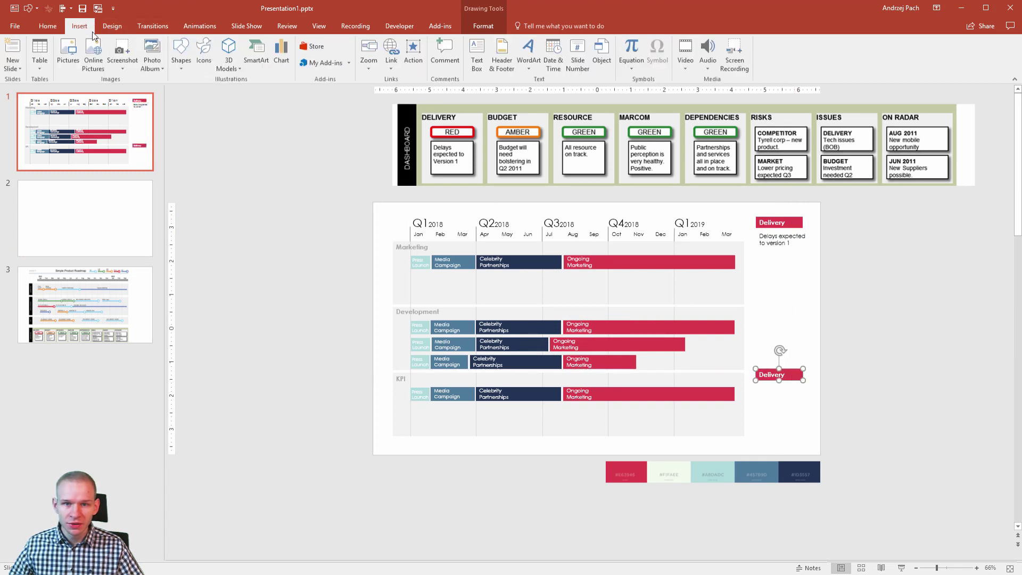
{"action": "left_click", "coordinate": [413, 51]}
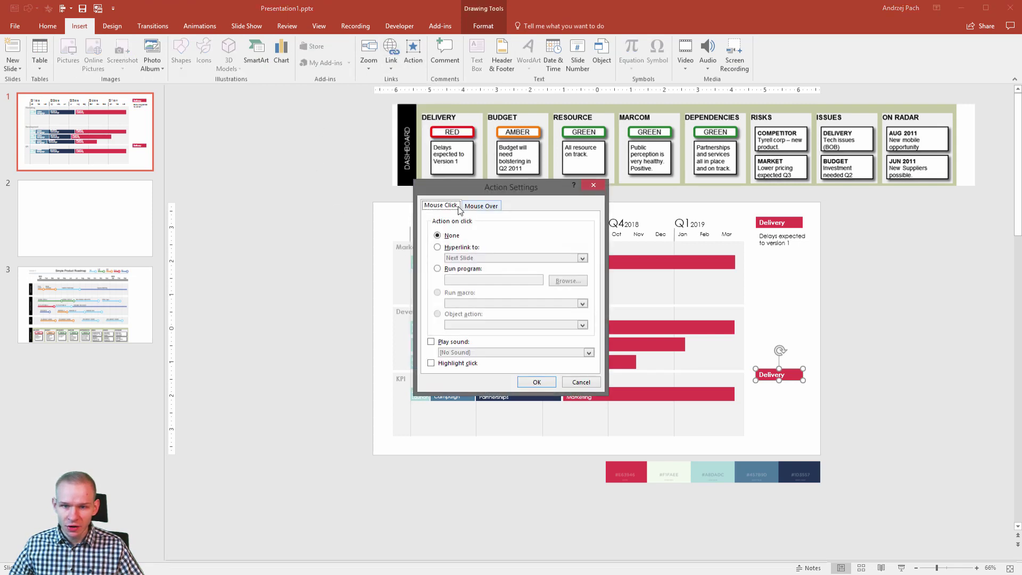
{"action": "left_click", "coordinate": [454, 250]}
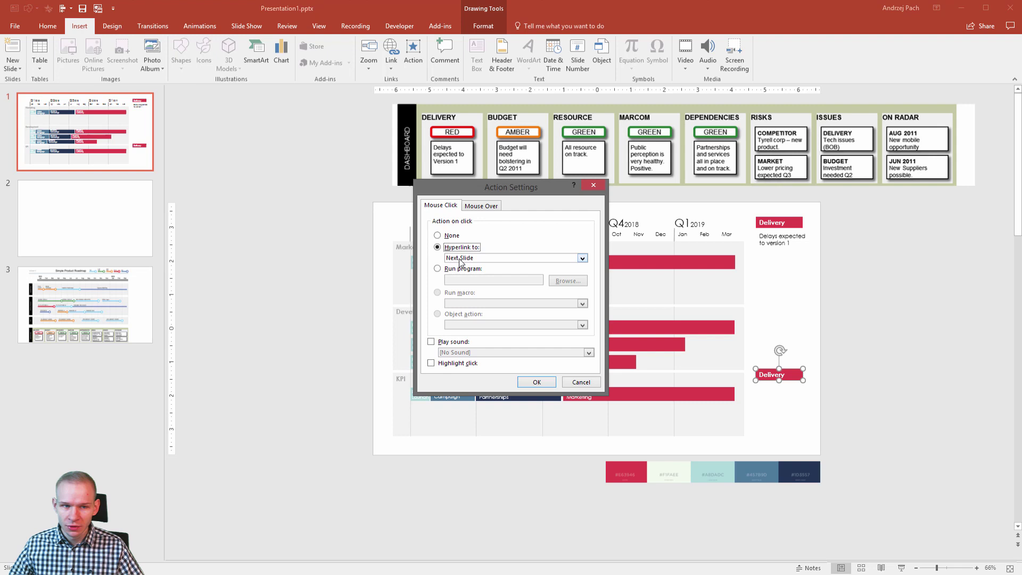
{"action": "left_click", "coordinate": [493, 258]}
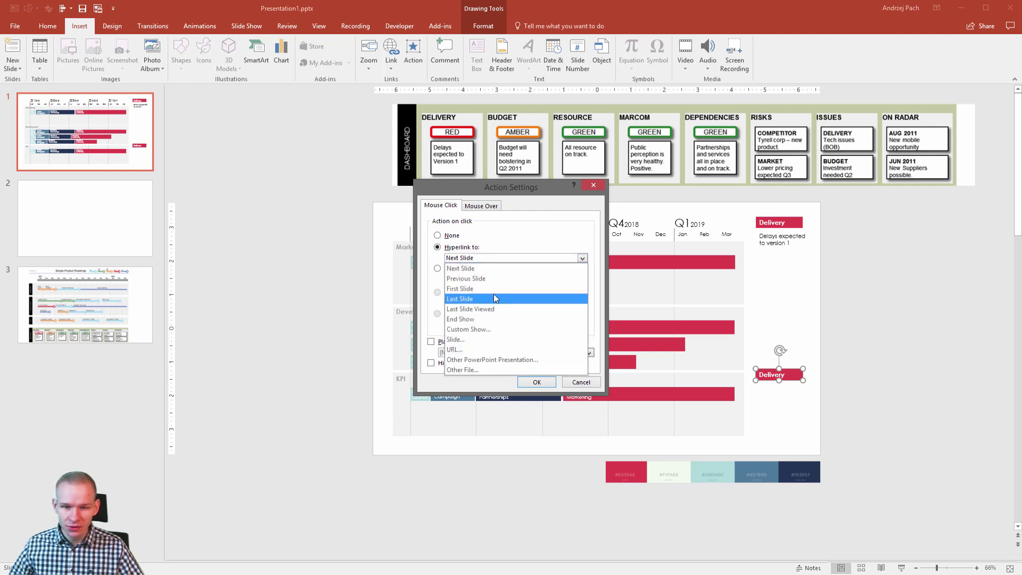
{"action": "left_click", "coordinate": [491, 341]}
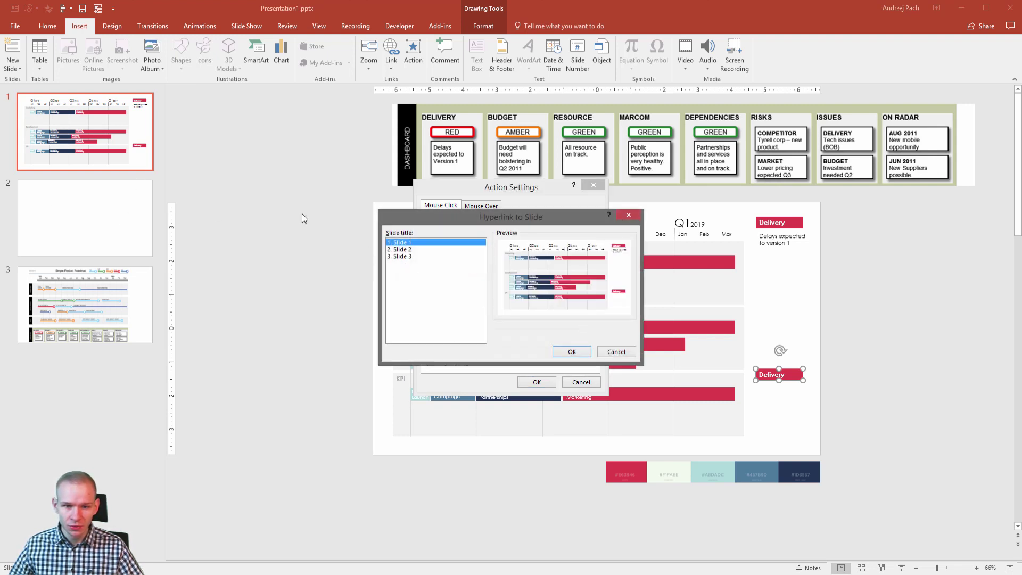
{"action": "left_click", "coordinate": [403, 257]}
{"action": "left_click", "coordinate": [572, 351]}
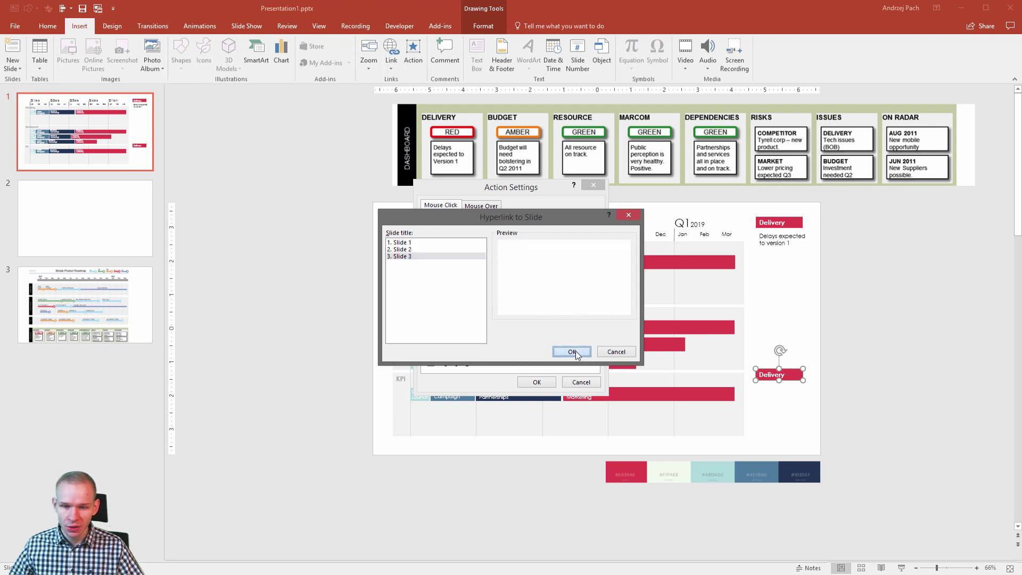
{"action": "left_click", "coordinate": [537, 382]}
Test the Delivery link to the reference roadmap in a slide show.
{"action": "key", "text": "shift+F5"}
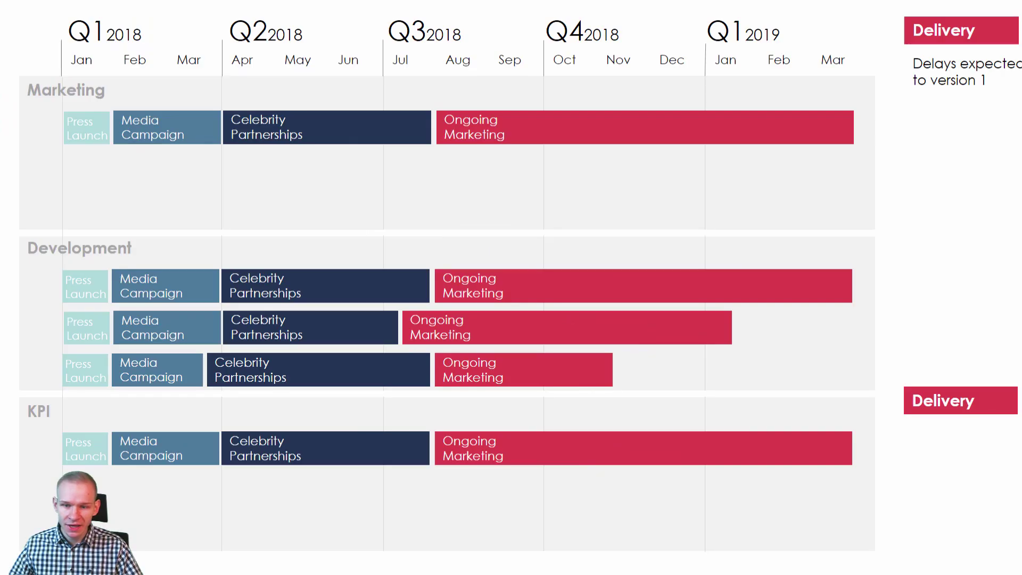
{"action": "left_click", "coordinate": [986, 405]}
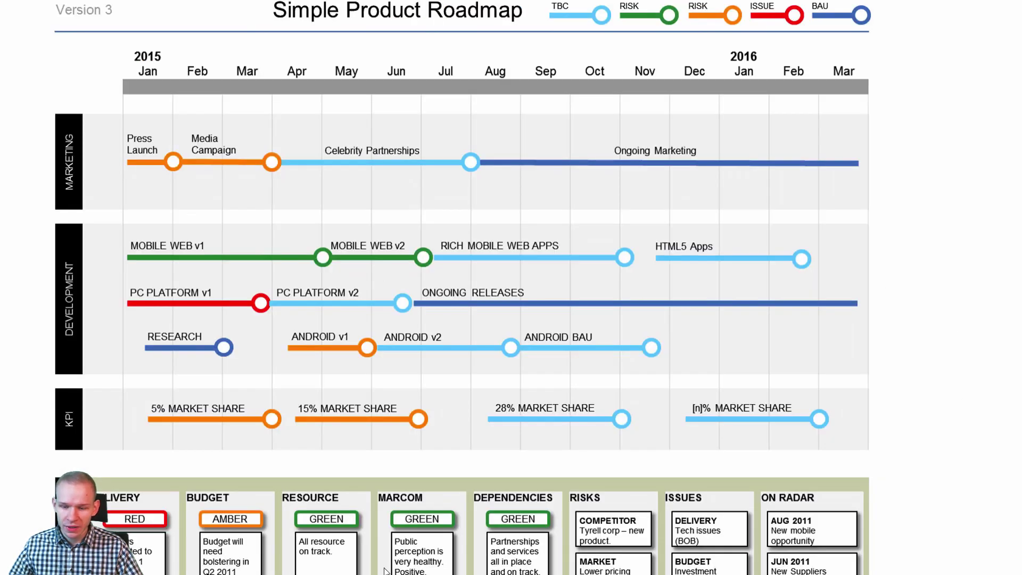
{"action": "key", "text": "Escape"}
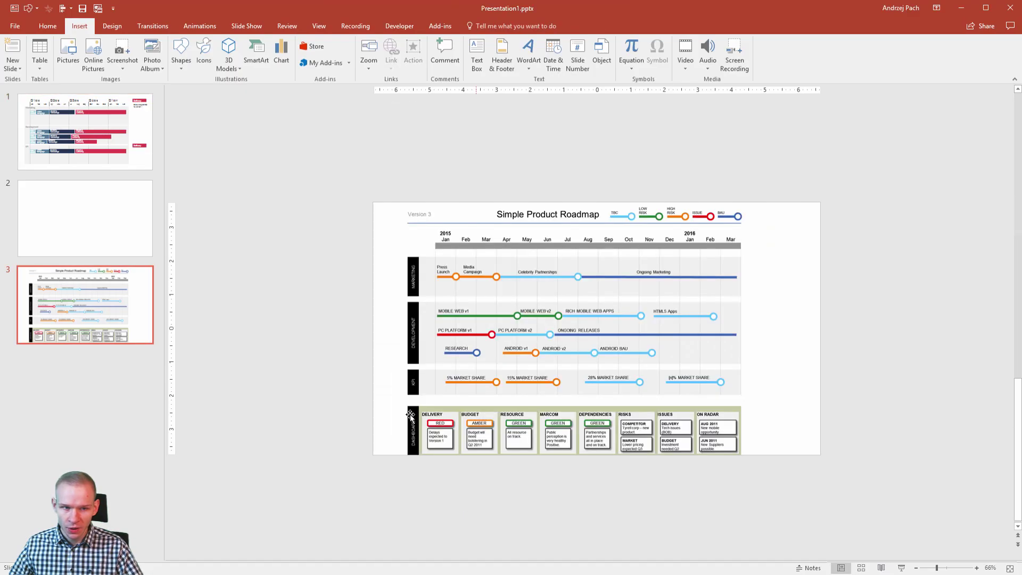
Delete the extra duplicate Delivery label on slide 1.
{"action": "left_click", "coordinate": [110, 163]}
{"action": "left_click", "coordinate": [800, 377]}
{"action": "key", "text": "Delete"}
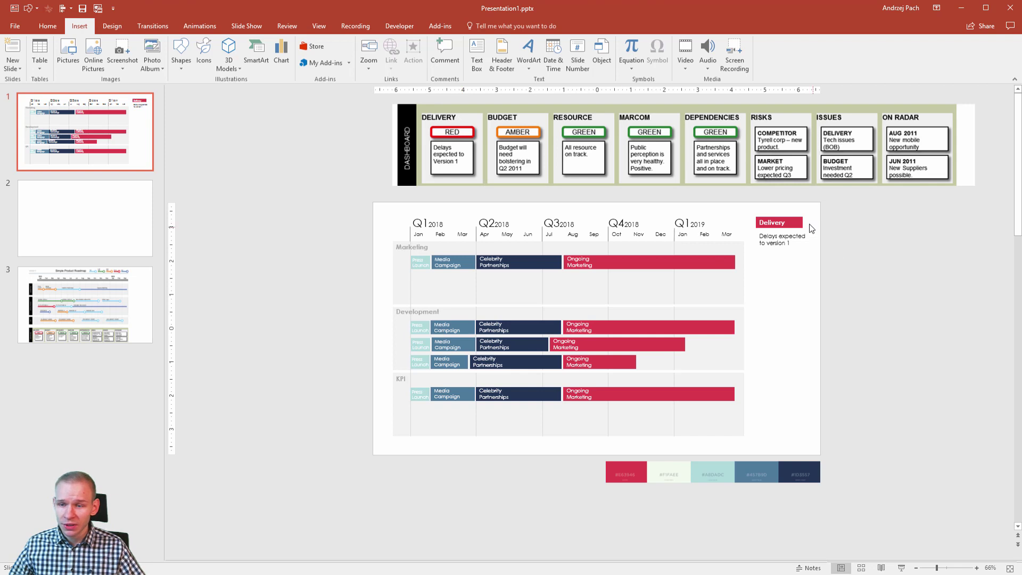
Snug the caption under the Delivery label and stack copies of the item down the right side.
{"action": "left_click", "coordinate": [799, 222]}
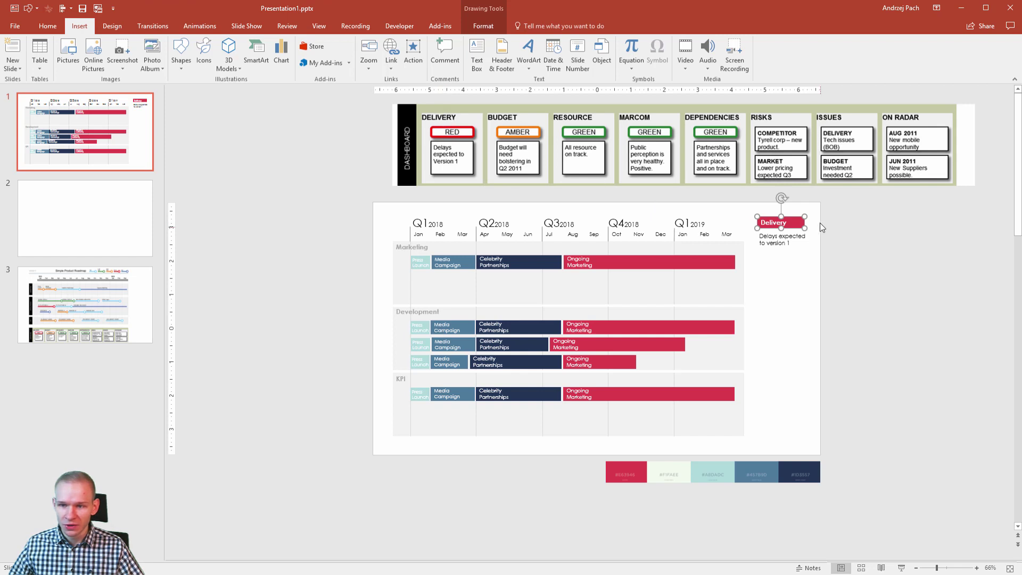
{"action": "left_click", "coordinate": [779, 243]}
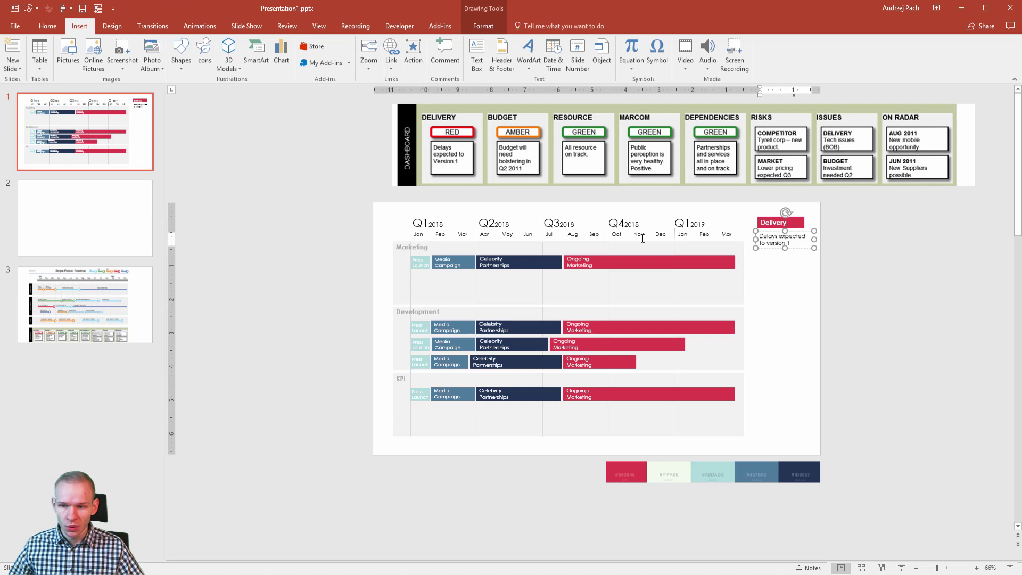
{"action": "left_click_drag", "start_coordinate": [808, 250], "coordinate": [808, 248]}
{"action": "left_click_drag", "start_coordinate": [735, 205], "coordinate": [843, 260]}
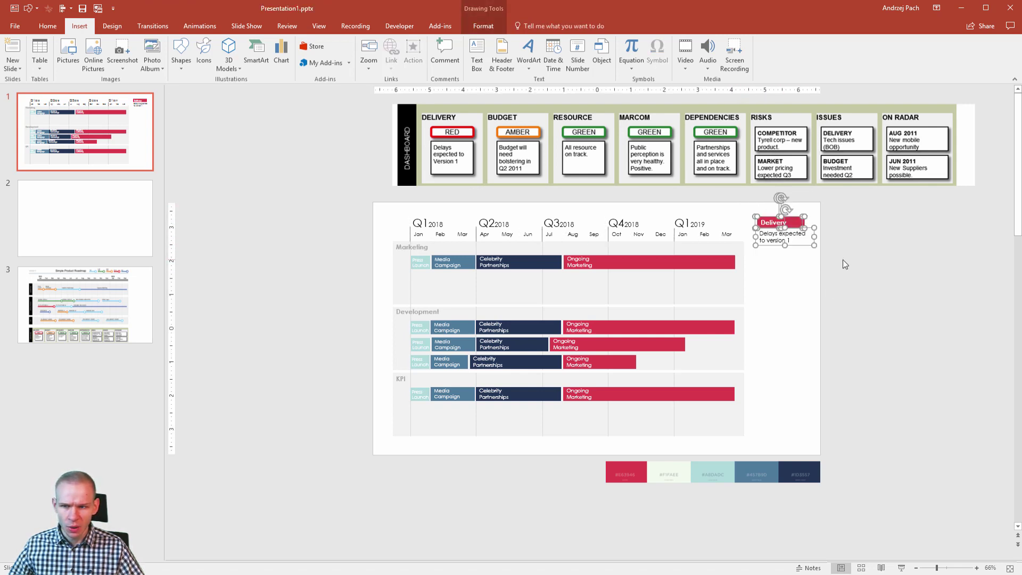
{"action": "key", "text": "ctrl+d"}
{"action": "left_click_drag", "start_coordinate": [781, 258], "coordinate": [768, 317]}
{"action": "key", "text": "ctrl+d"}
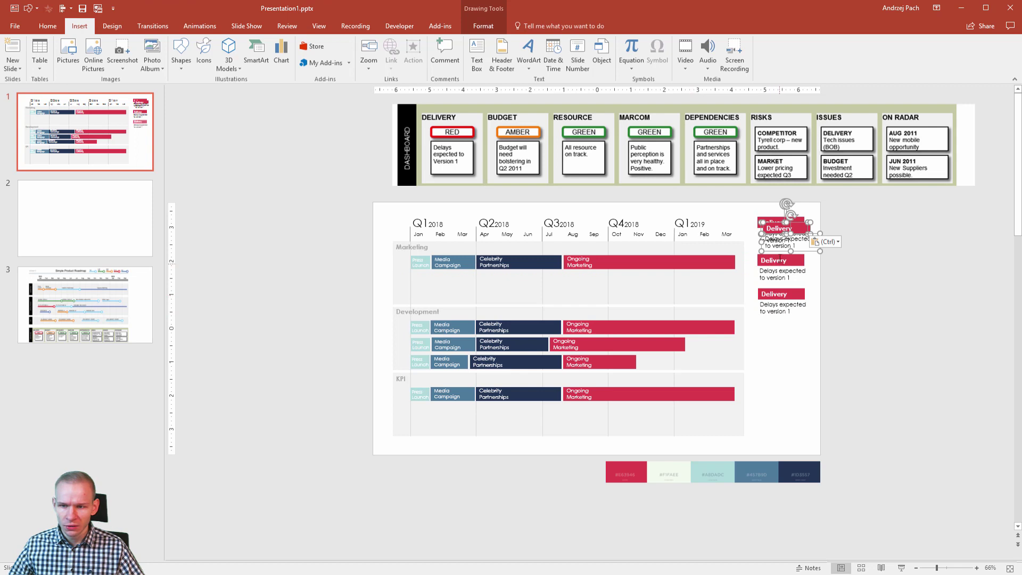
{"action": "left_click_drag", "start_coordinate": [781, 237], "coordinate": [775, 339]}
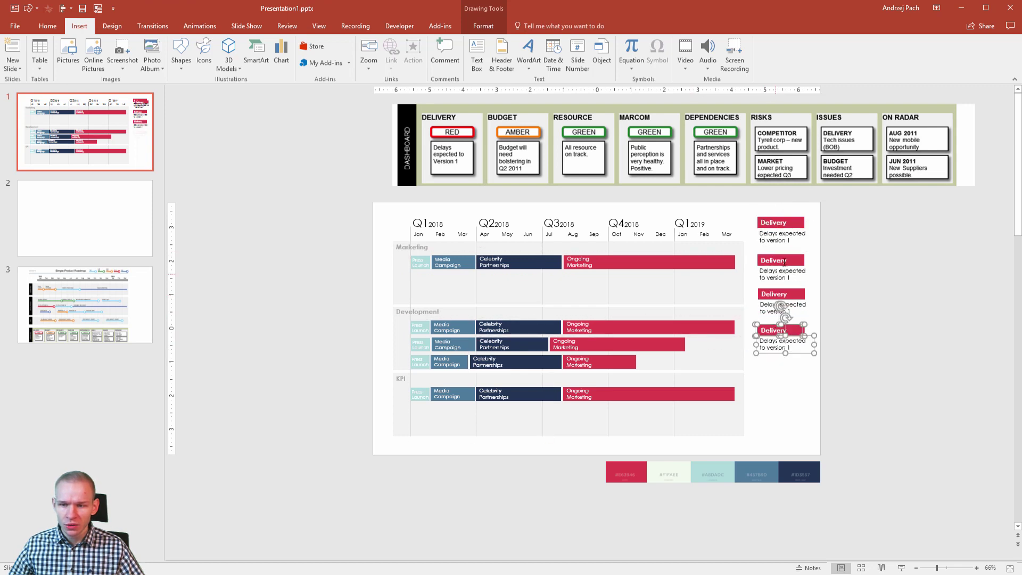
Fill the second Delivery label with the dark navy swatch colour.
{"action": "left_click", "coordinate": [790, 258]}
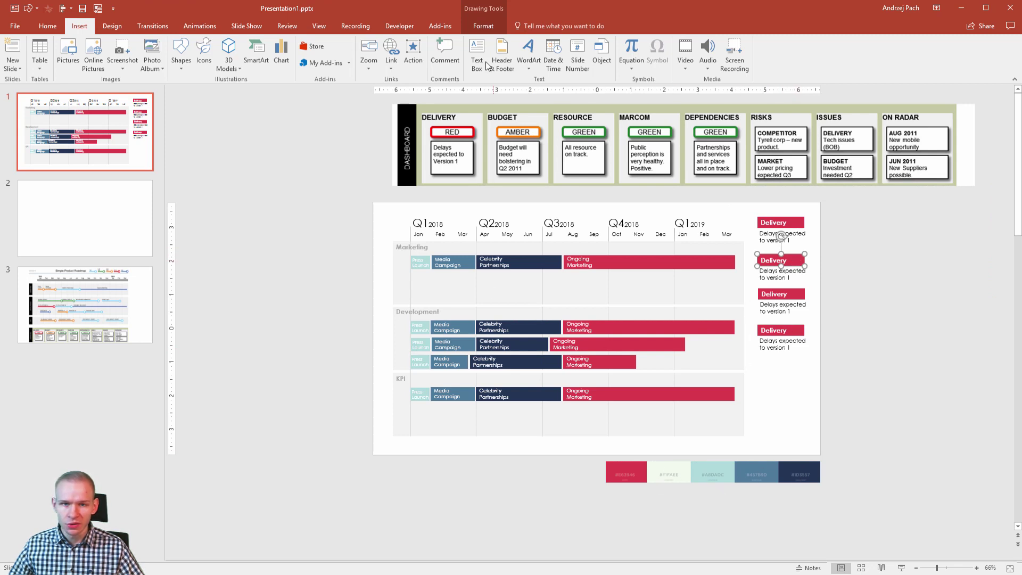
{"action": "left_click", "coordinate": [483, 25]}
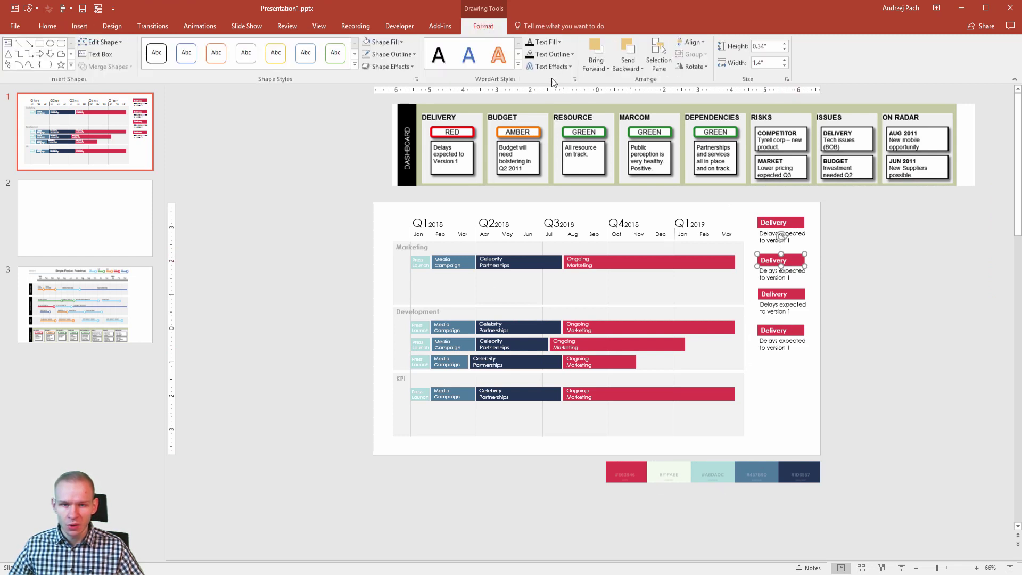
{"action": "left_click", "coordinate": [391, 43]}
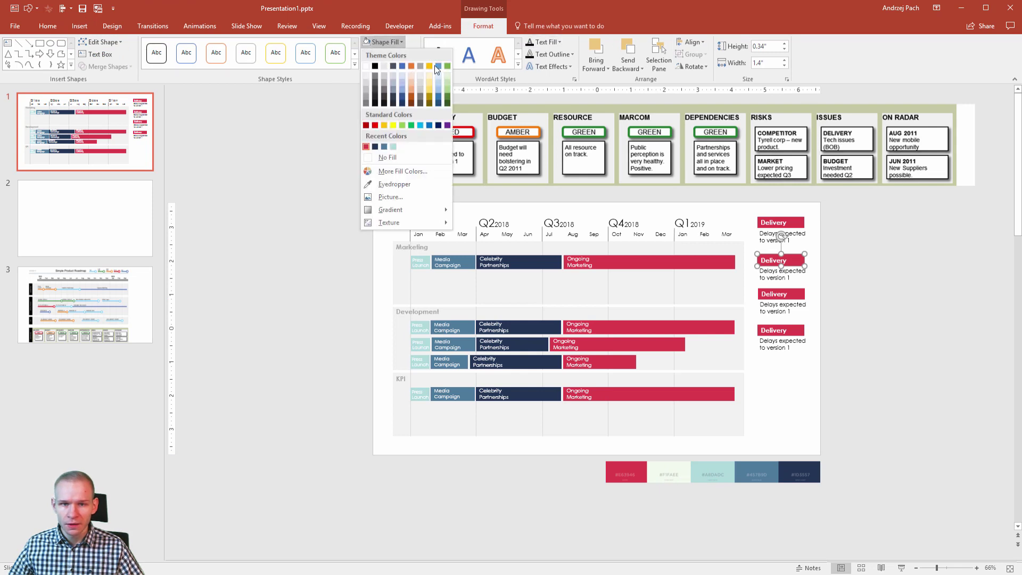
{"action": "left_click", "coordinate": [384, 170]}
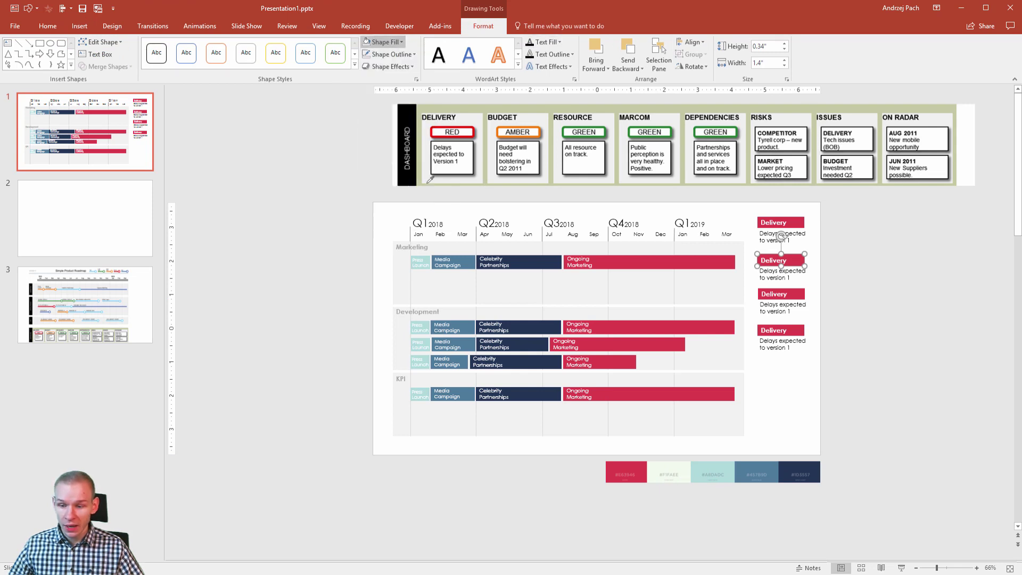
{"action": "left_click", "coordinate": [793, 472]}
{"action": "left_click_drag", "start_coordinate": [769, 272], "coordinate": [815, 280]}
{"action": "left_click", "coordinate": [884, 334]}
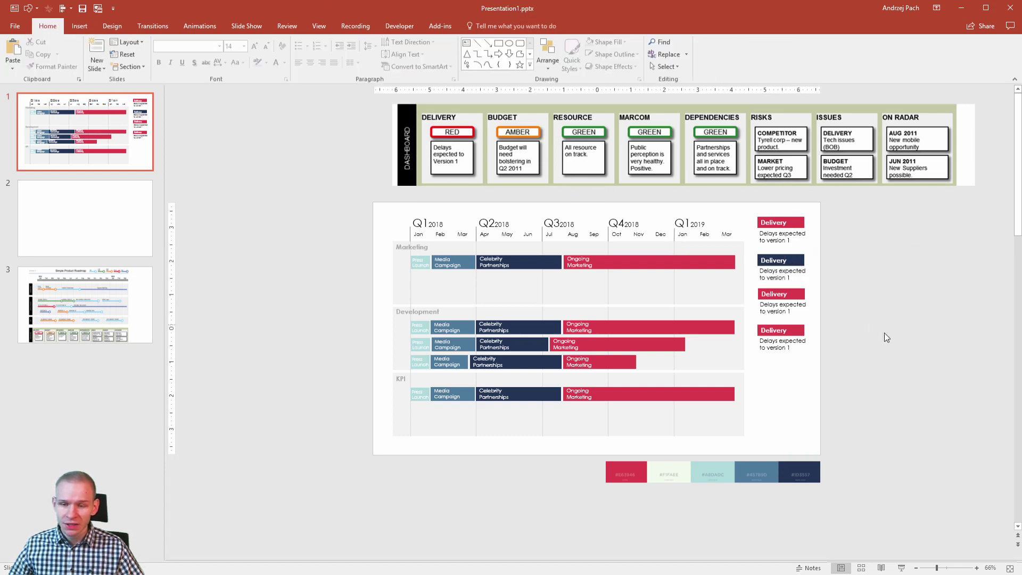
Delete the dashboard picture beside the slide and move the colour swatch strip further down.
{"action": "scroll", "coordinate": [886, 333], "scroll_direction": "down", "scroll_amount": 2}
{"action": "left_click", "coordinate": [652, 208]}
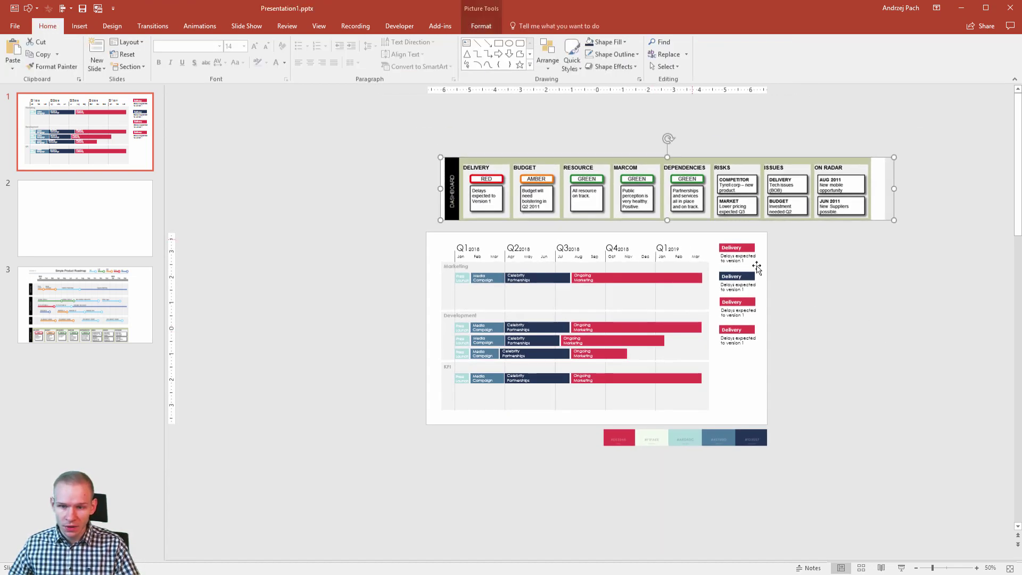
{"action": "key", "text": "Delete"}
{"action": "scroll", "coordinate": [805, 382], "scroll_direction": "up", "scroll_amount": 2}
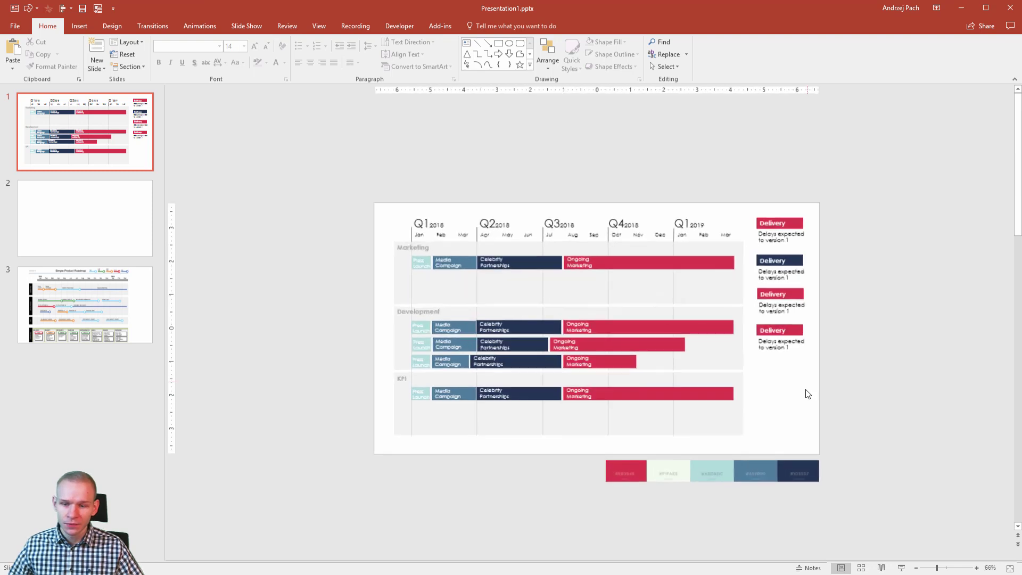
{"action": "left_click_drag", "start_coordinate": [756, 468], "coordinate": [757, 524]}
{"action": "left_click", "coordinate": [790, 424]}
Inspect the Celebrity Partnerships bar and the Marketing and Development swimlane labels.
{"action": "scroll", "coordinate": [790, 424], "scroll_direction": "up", "scroll_amount": 1}
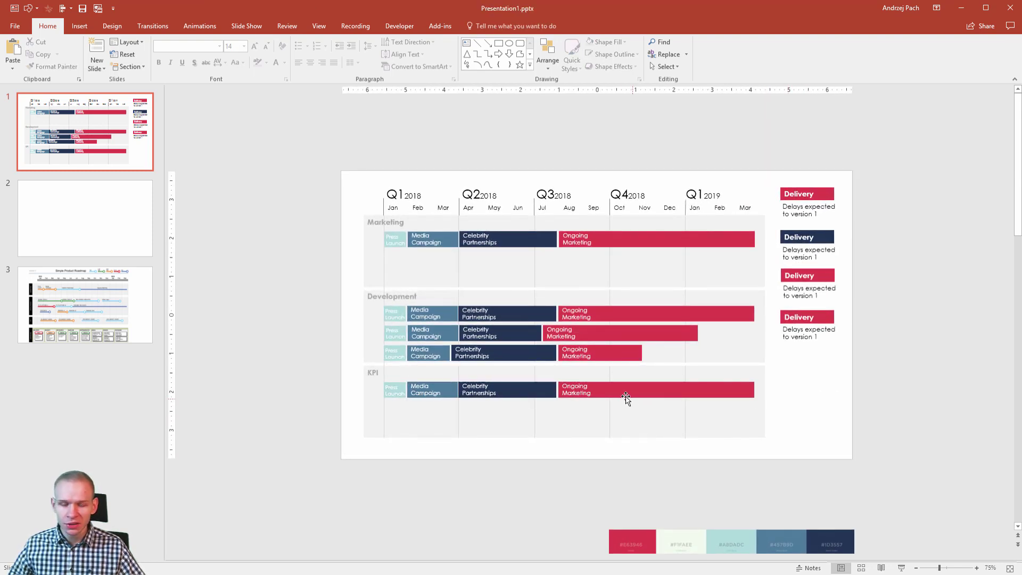
{"action": "left_click", "coordinate": [476, 245]}
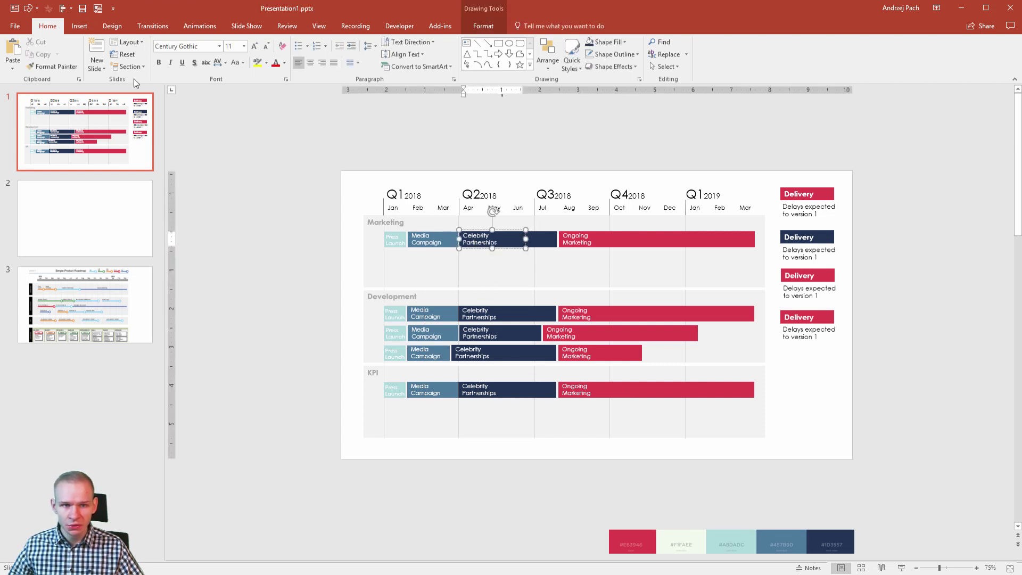
{"action": "left_click", "coordinate": [289, 150]}
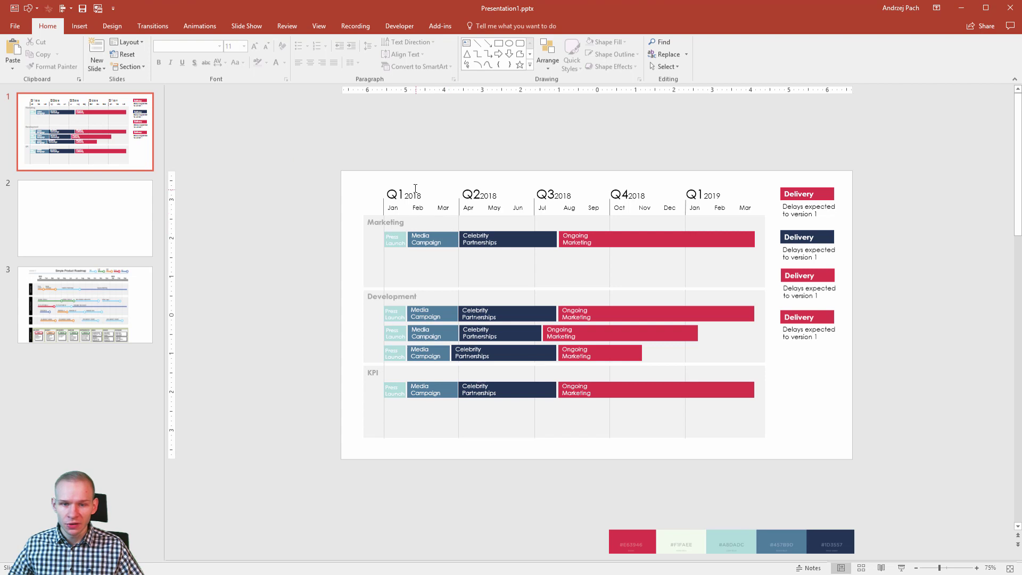
{"action": "left_click", "coordinate": [376, 225]}
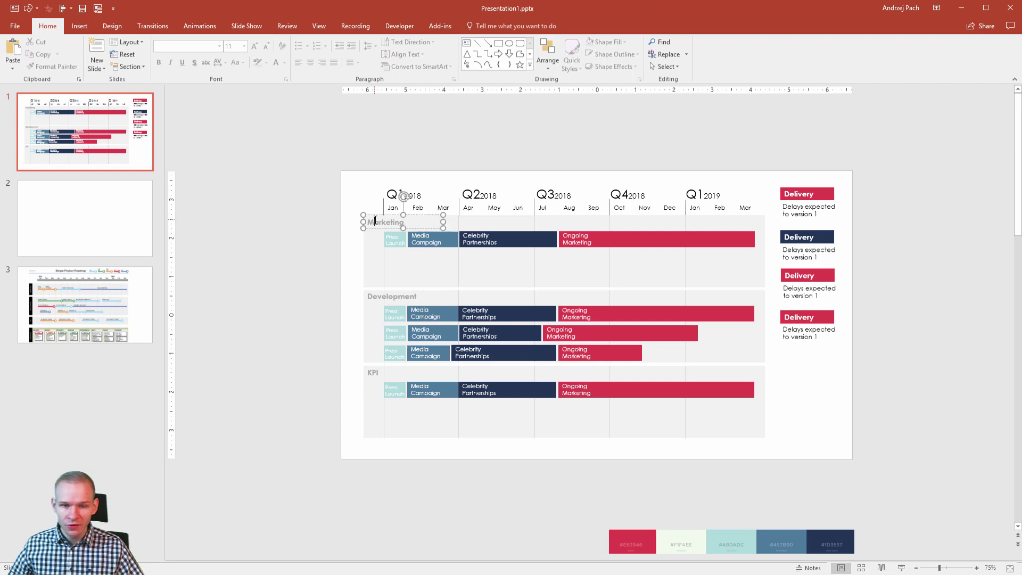
{"action": "left_click", "coordinate": [391, 295]}
{"action": "left_click", "coordinate": [372, 379]}
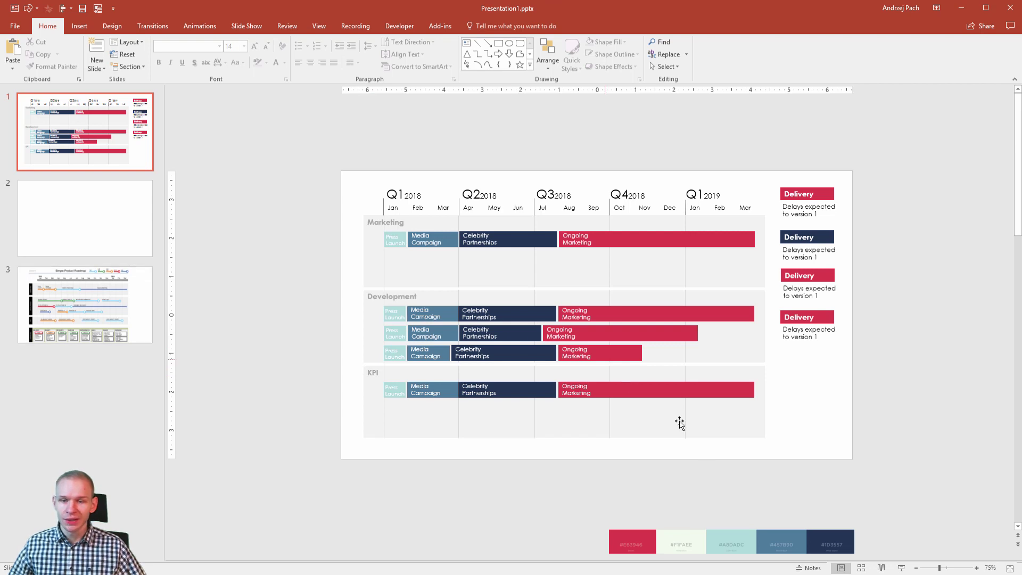
Review the Simple Product Roadmap on slide 3, then go back to slide 1.
{"action": "left_click", "coordinate": [118, 313]}
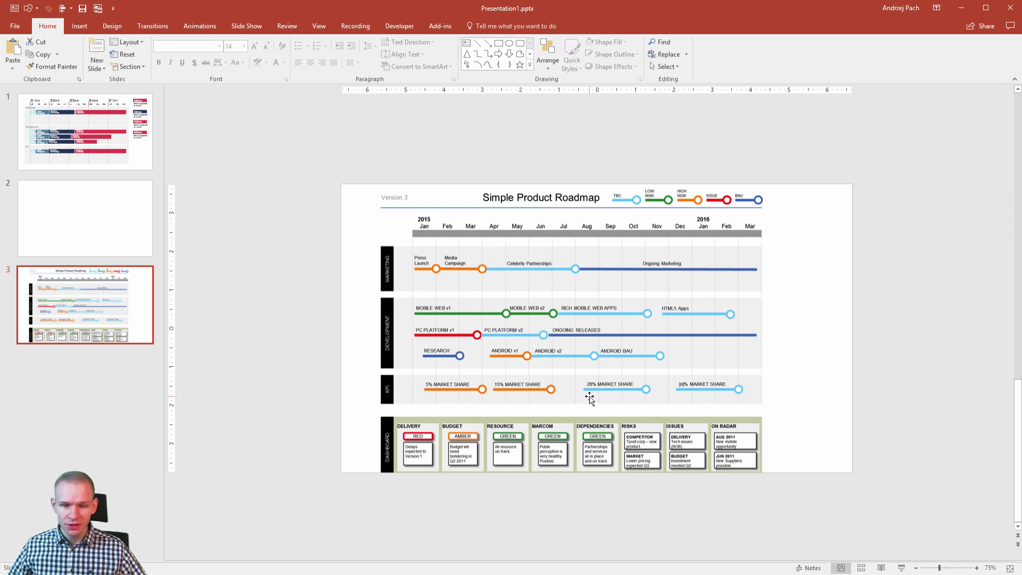
{"action": "left_click", "coordinate": [75, 146]}
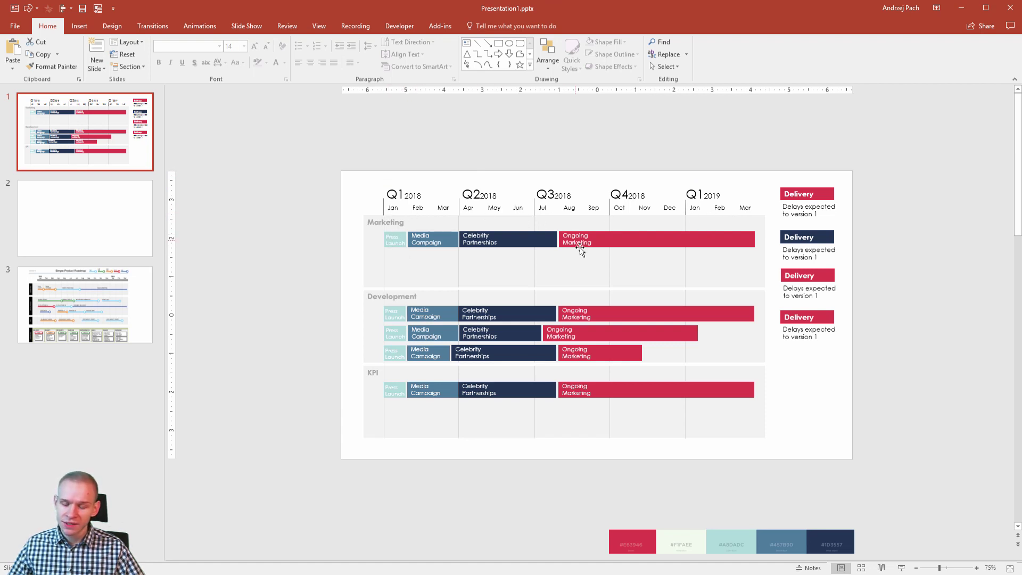
Check the Media Campaign bar, then play slide 1 as a full-screen slideshow.
{"action": "left_click", "coordinate": [426, 241]}
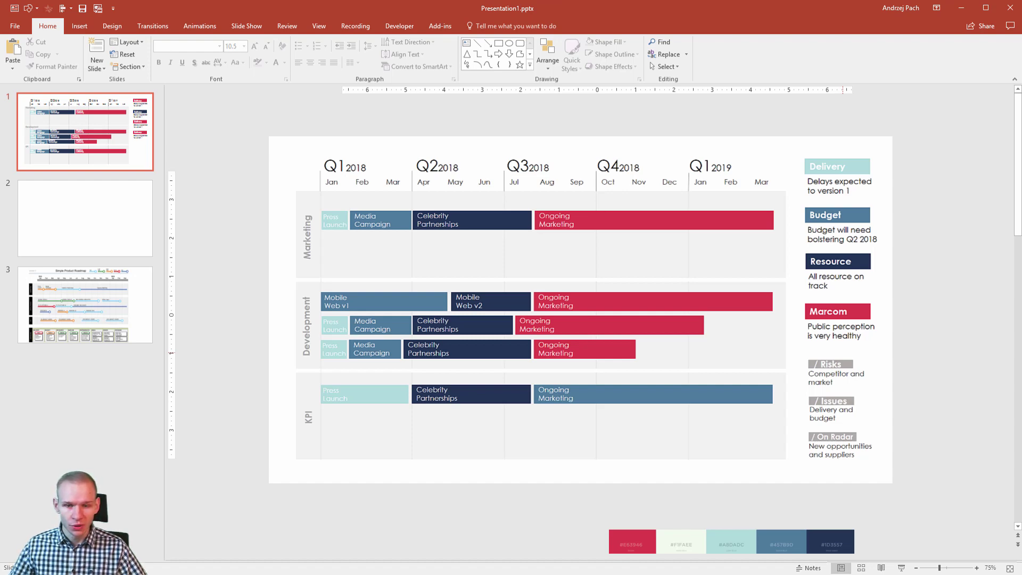
{"action": "key", "text": "F5"}
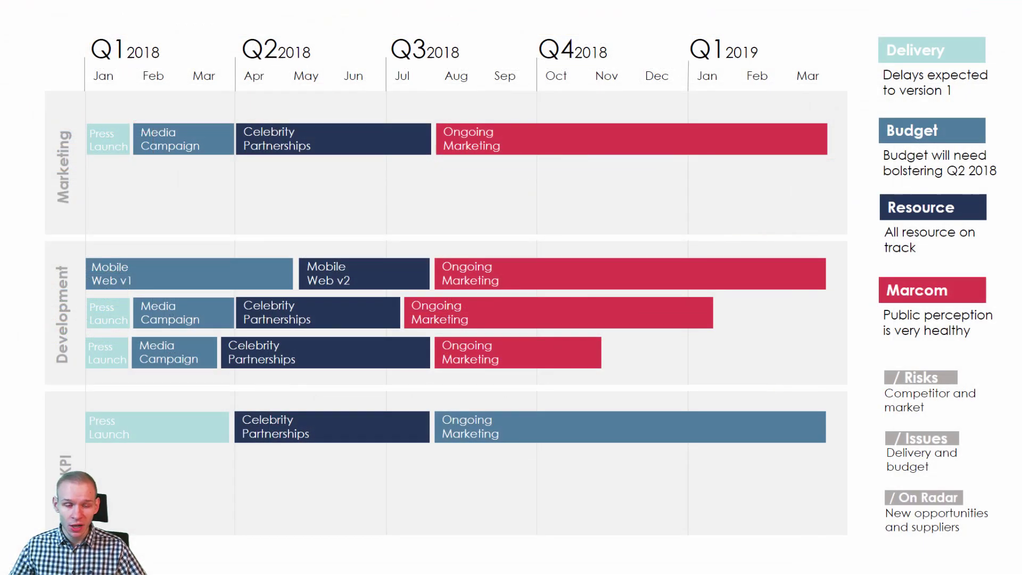